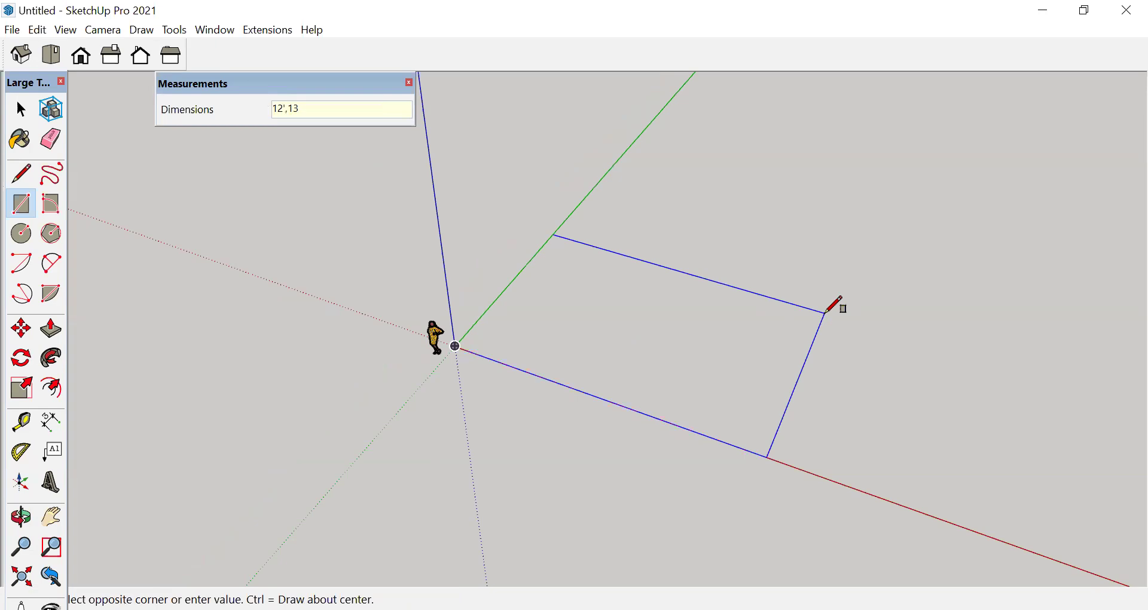
- Draw a 12' by 13' rectangle at the origin and pull it up into a tall box
key("Return")
key("space")
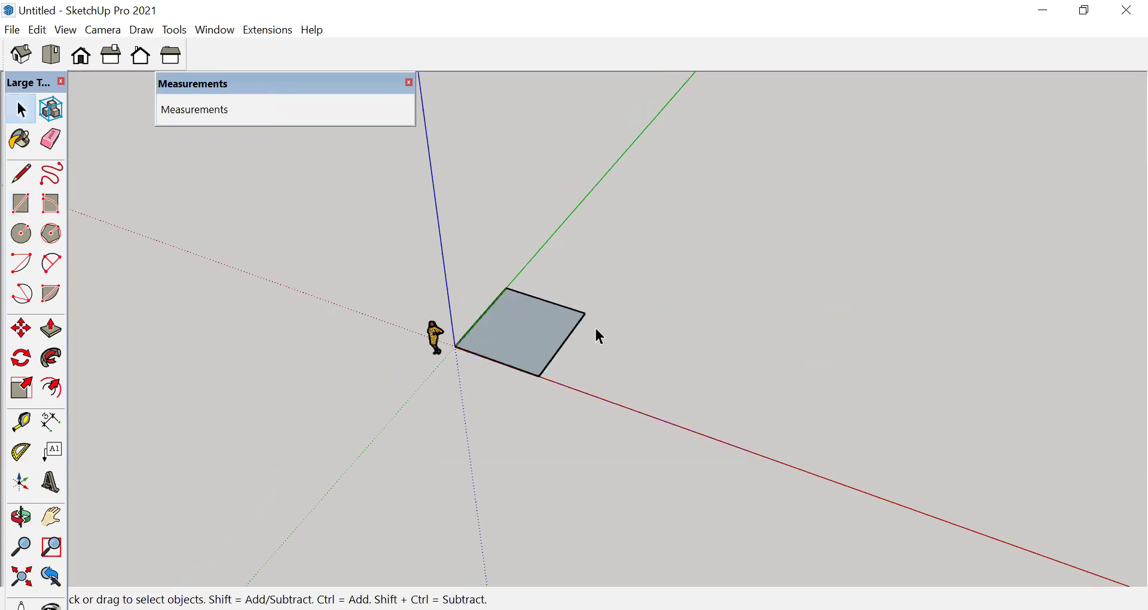
key("p")
left_click(521, 335)
left_click(532, 191)
- Select all connected geometry of the tall box and make it a group
middle_click_drag(649, 378, 622, 287)
key("space")
double_click(569, 262)
triple_click(568, 262)
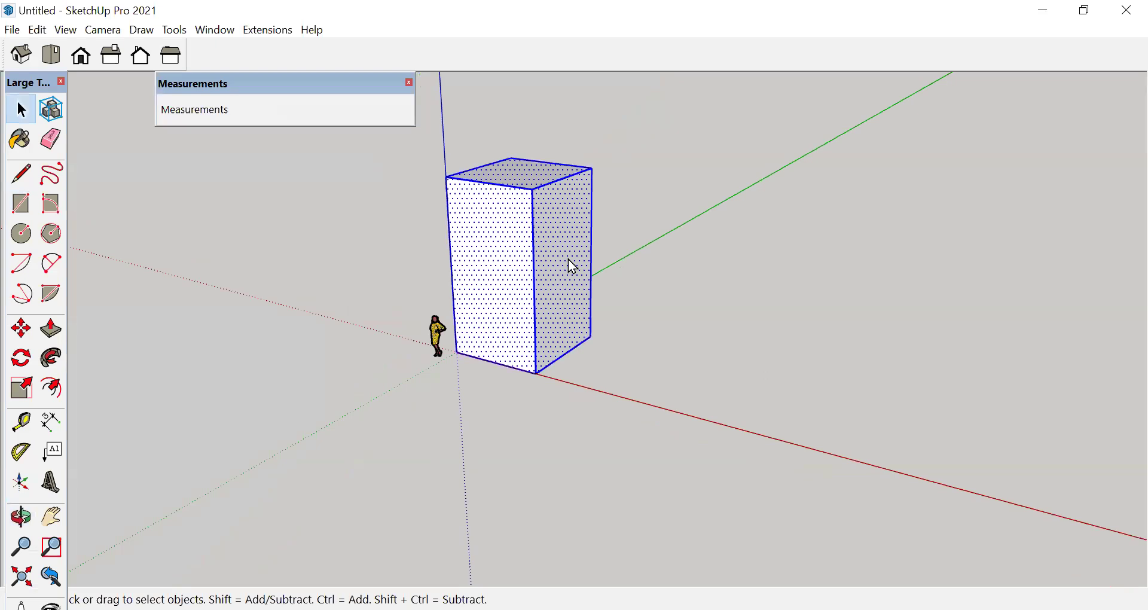
right_click(568, 260)
left_click(683, 403)
key("m")
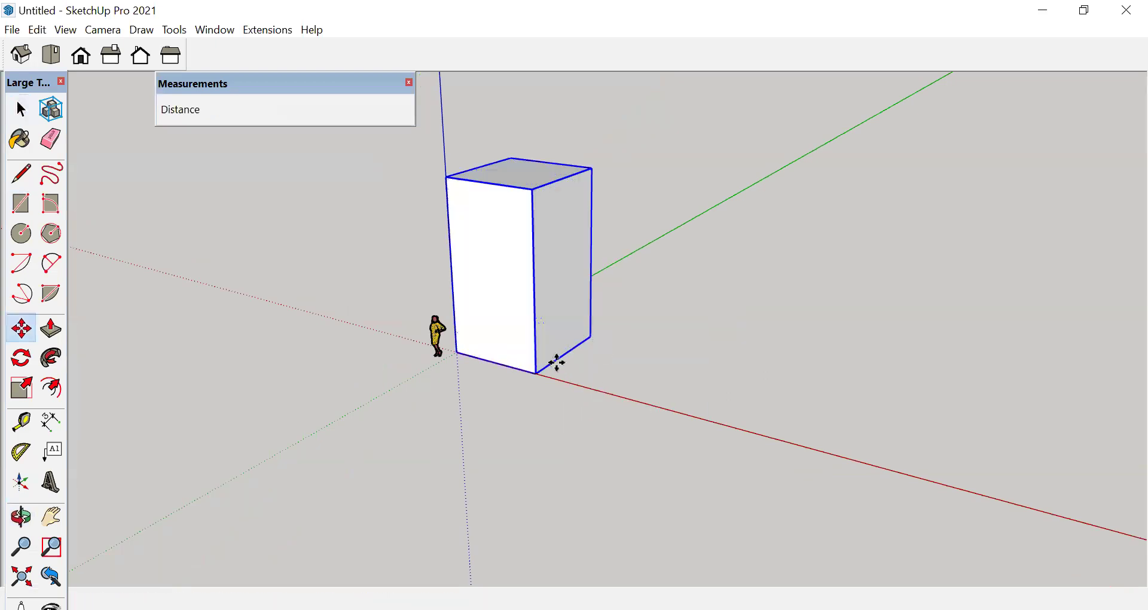
key("space")
left_click(805, 321)
- Draw a 12' by 13' rectangle on the ground beside the grouped box and pull it up into a tall box
key("r")
left_click(729, 314)
type("12")
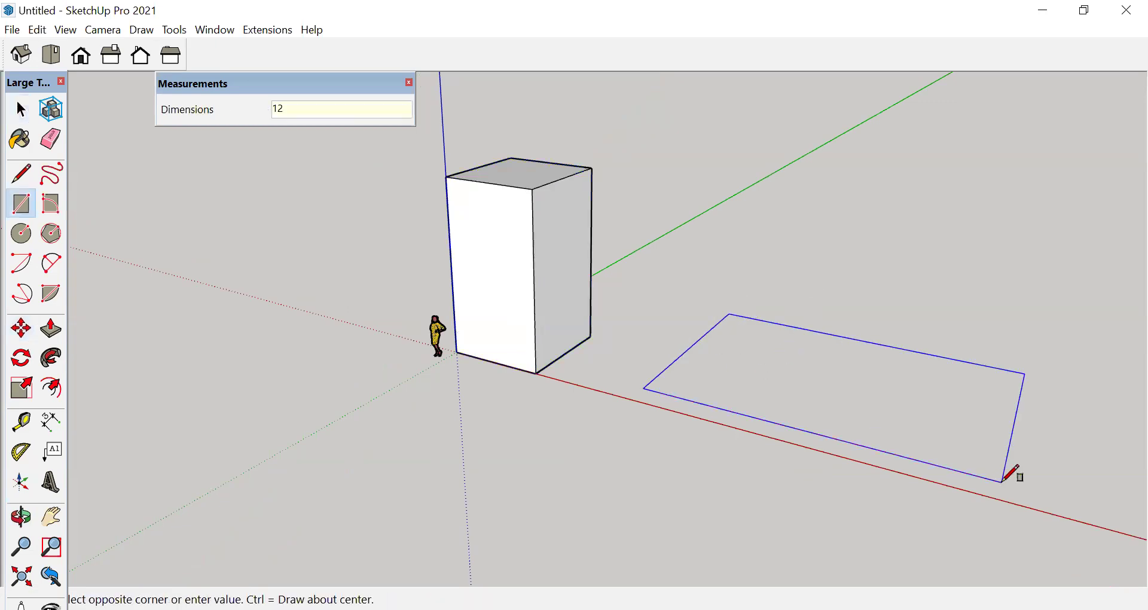
type("',13'")
key("Return")
key("space")
scroll(782, 357, "up", 1)
key("p")
left_click(781, 357)
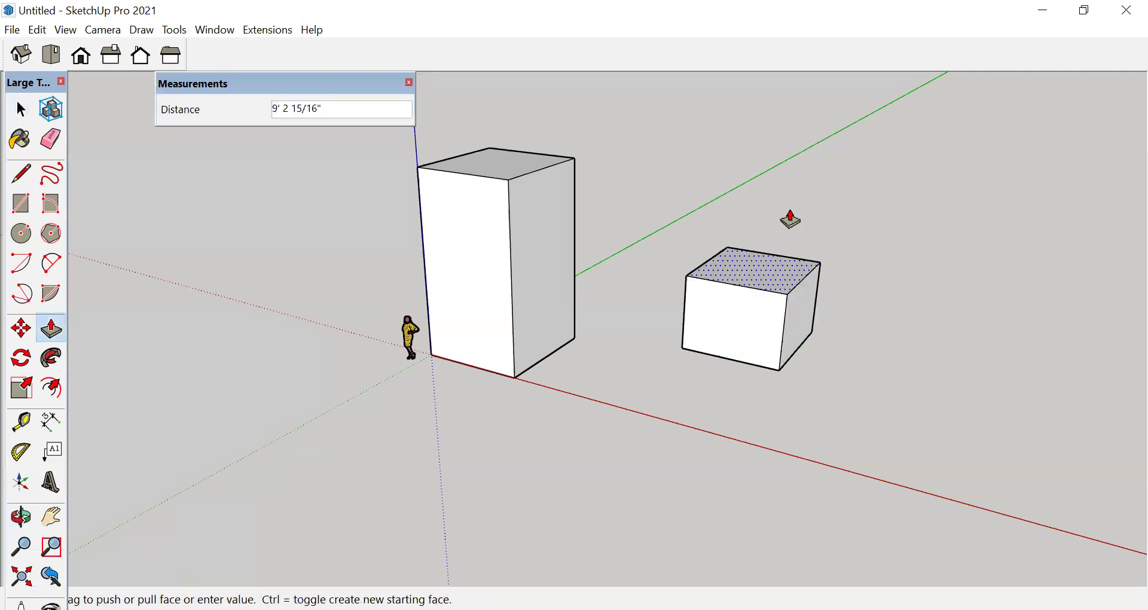
left_click(793, 160)
- Select the whole second box and convert it to a component that replaces the selection, keeping the default definition settings
key("space")
triple_click(791, 215)
right_click(792, 218)
left_click(910, 342)
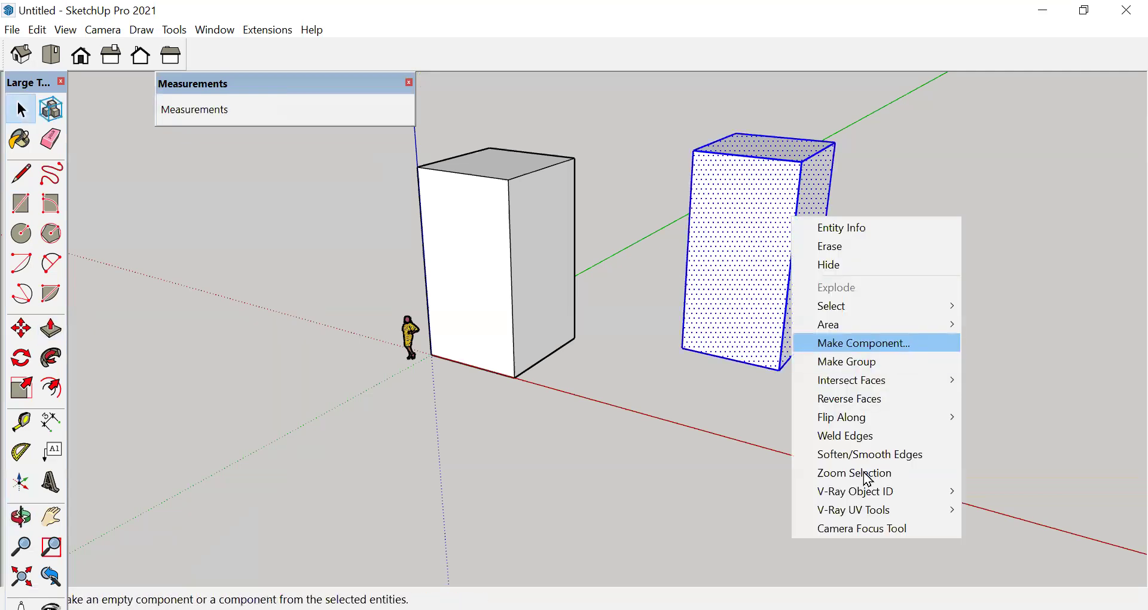
left_click(856, 160)
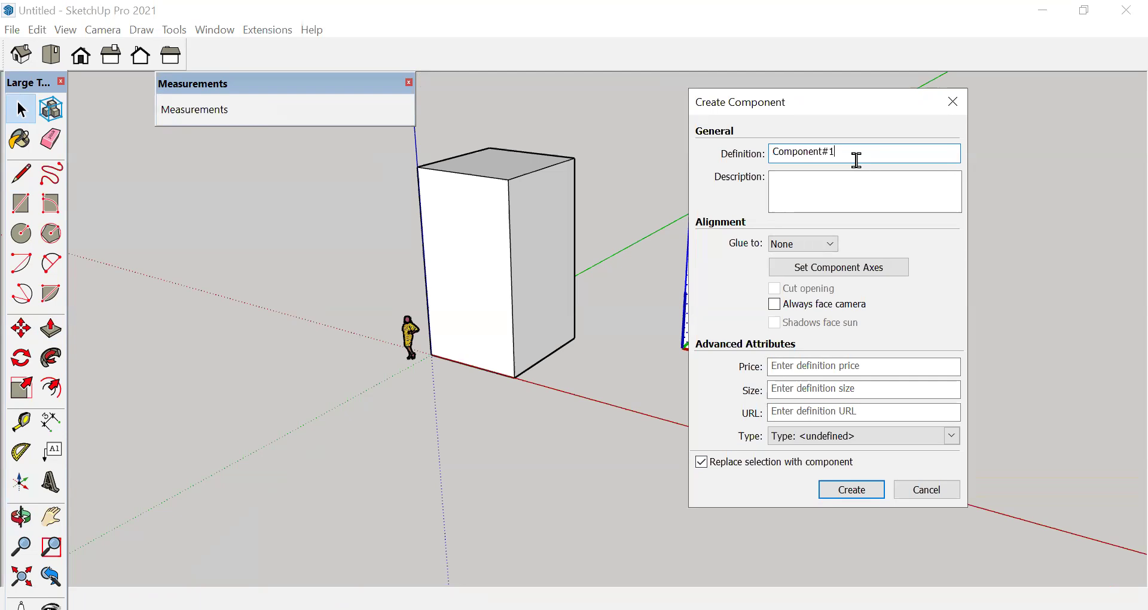
left_click(852, 489)
left_click(938, 298)
left_click(815, 234)
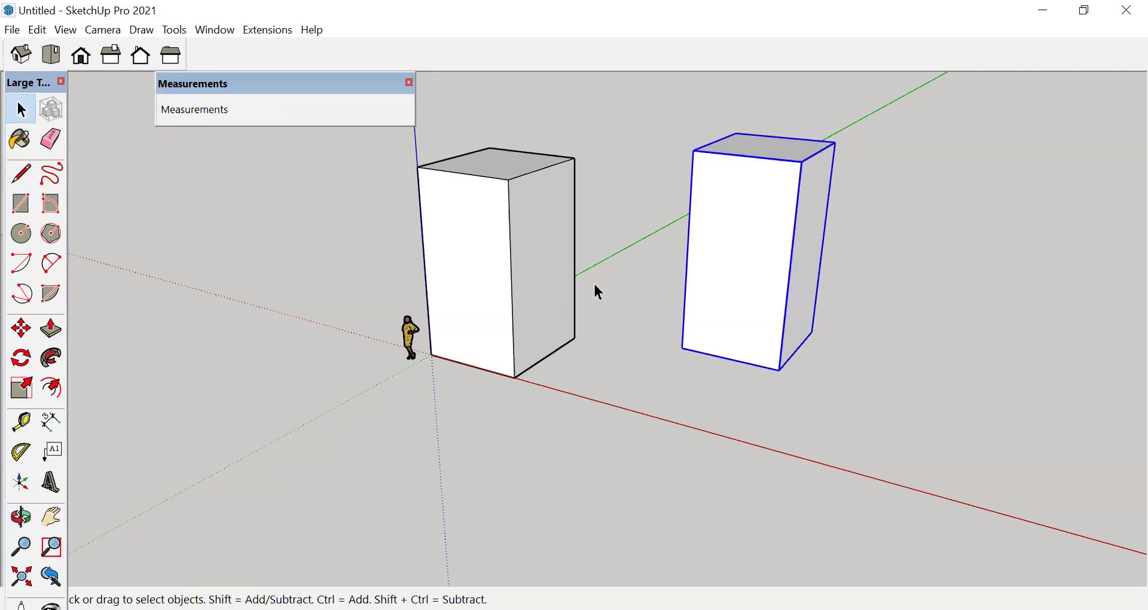
left_click(551, 263)
- Move the component box by its base corner farther away from the grouped box
left_click(752, 235)
middle_click_drag(535, 392, 707, 323)
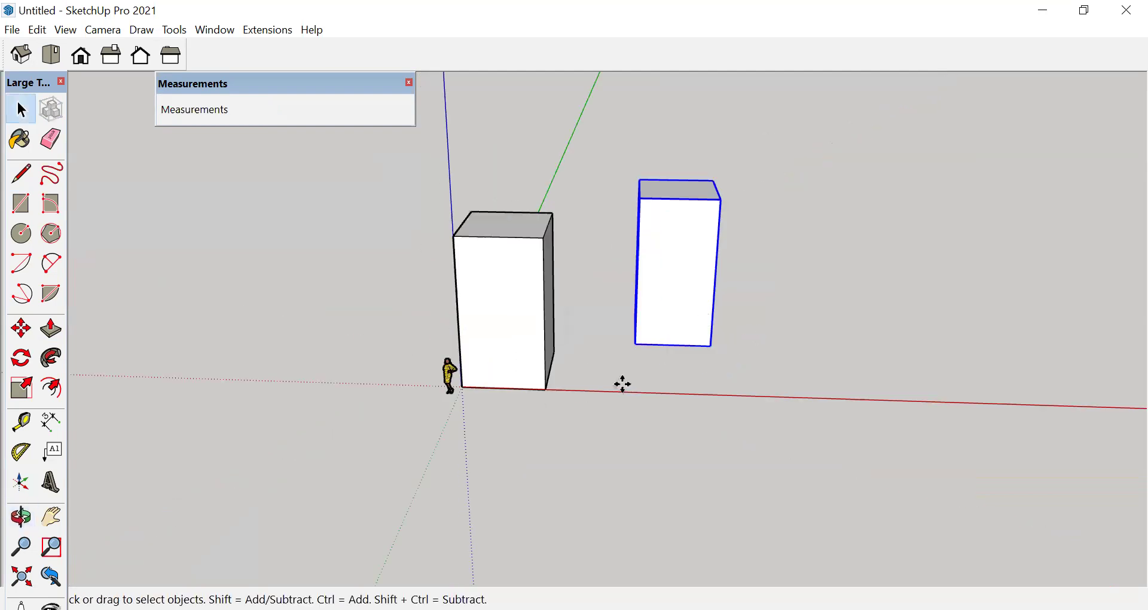
key("m")
left_click(636, 345)
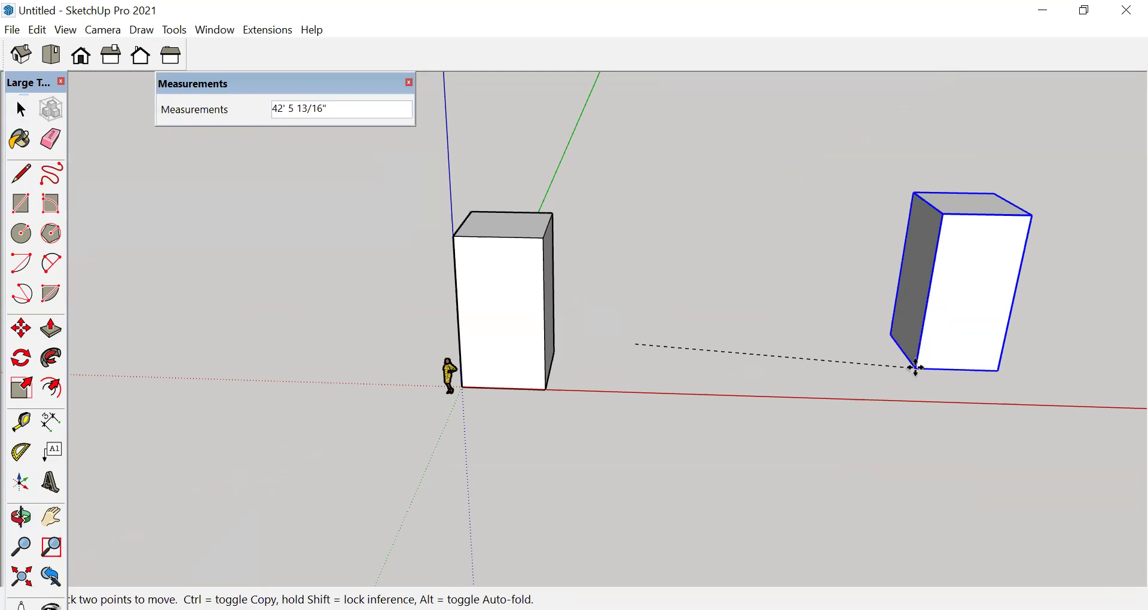
left_click(926, 353)
key("space")
left_click(944, 240)
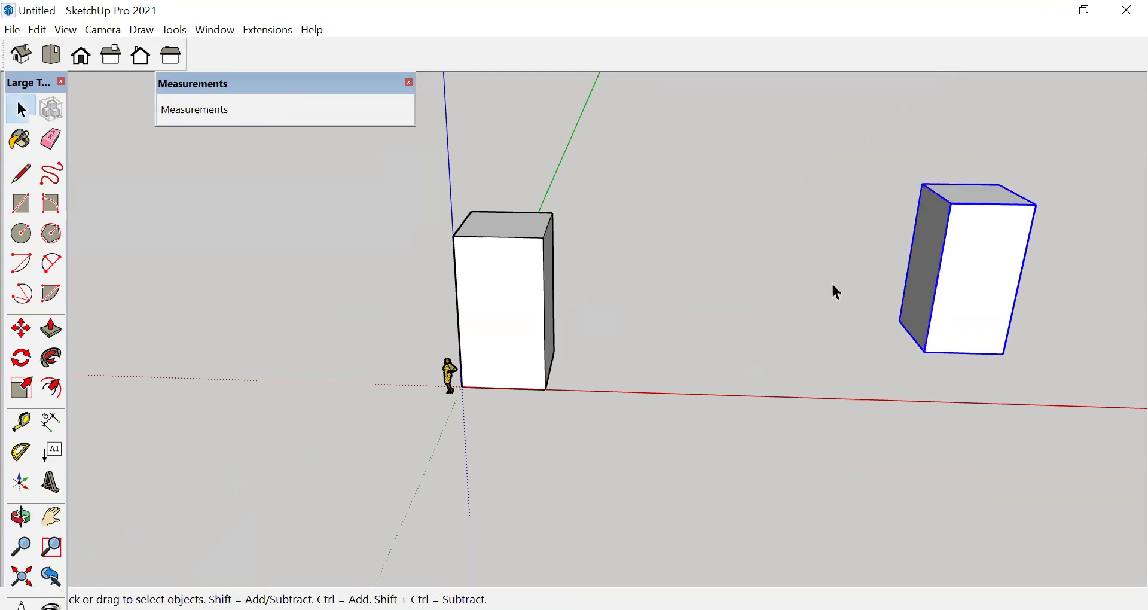
- Array the grouped box along the green axis as four copies spaced about 47' 9" apart
left_click(554, 294)
mouse_move(655, 346)
middle_mouse_down()
mouse_move(487, 403)
mouse_move(646, 359)
middle_mouse_up()
left_click(646, 359)
key("m")
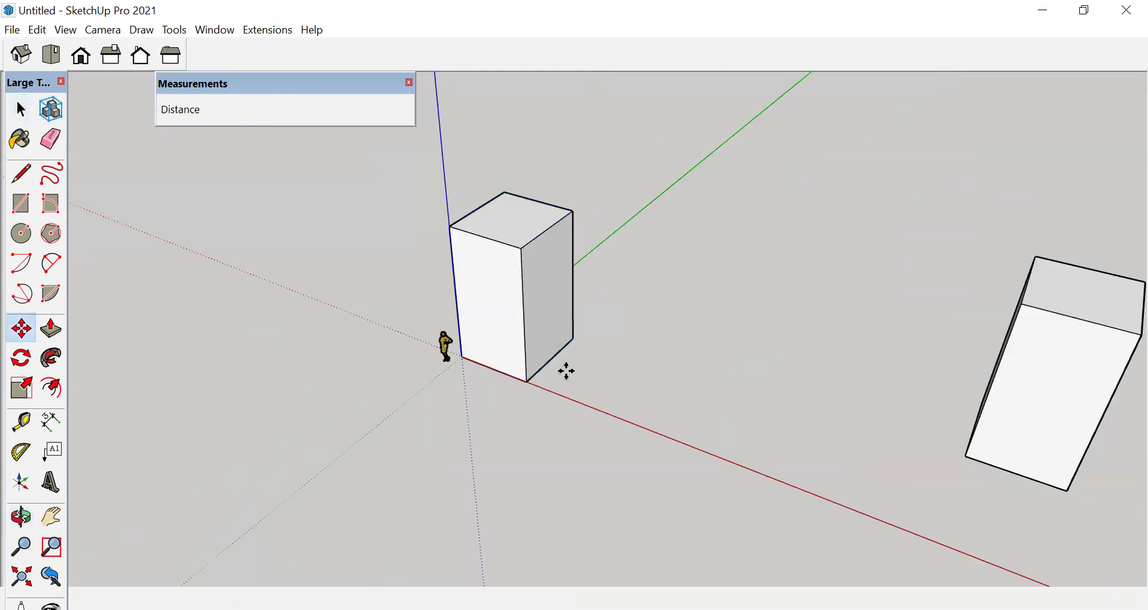
left_click(527, 381)
key("ctrl")
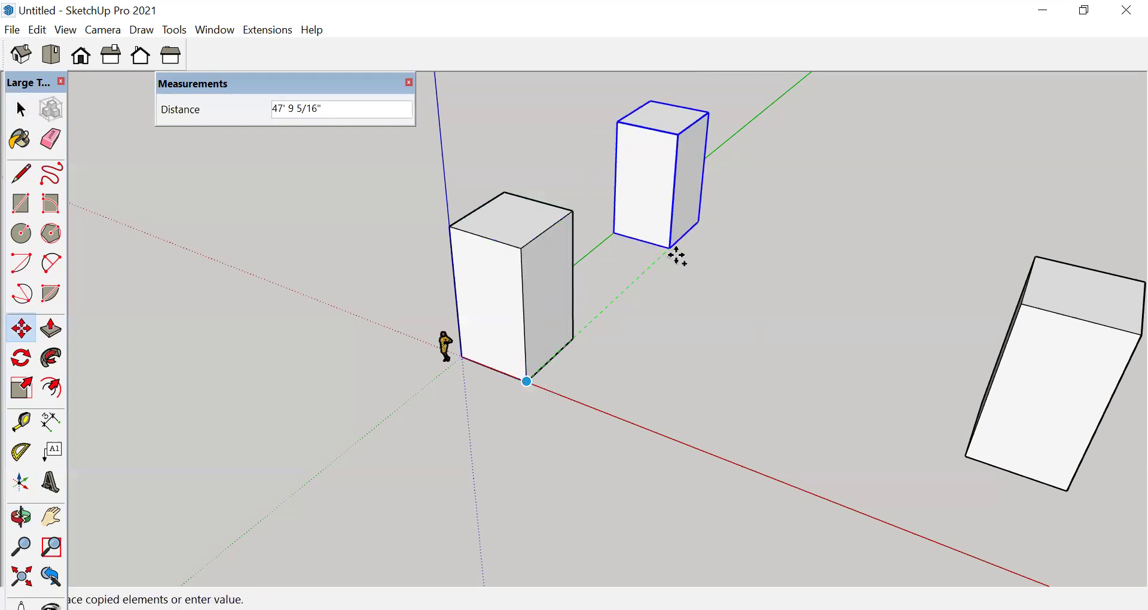
left_click(677, 255)
type("4x")
key("Return")
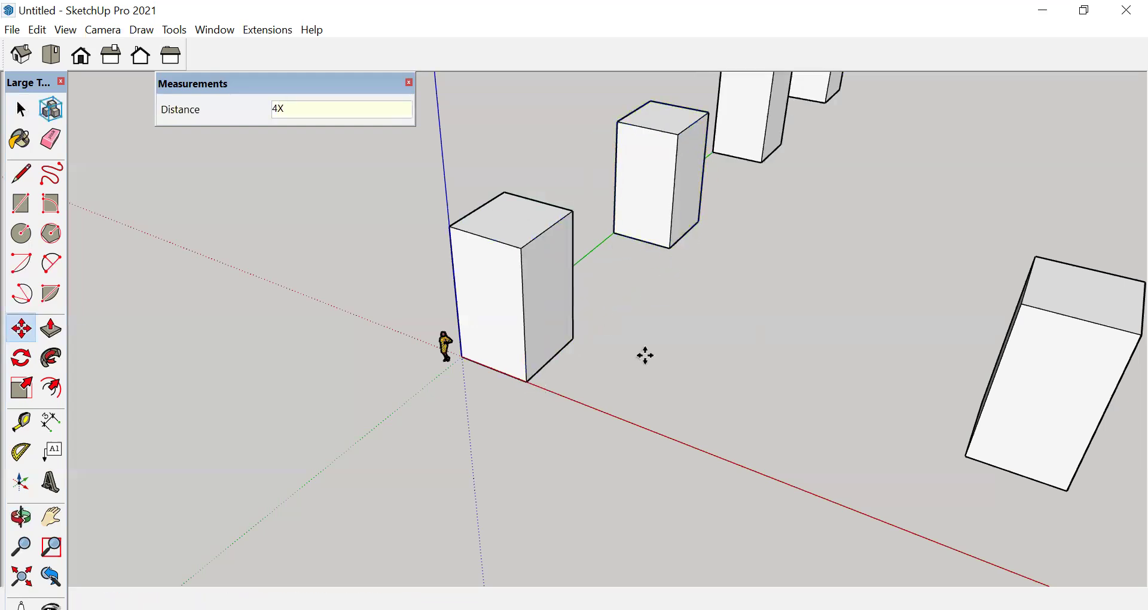
scroll(633, 358, "down", 2)
key("space")
- Array the component box as three copies in a row alongside the grouped boxes
scroll(815, 397, "up", 5)
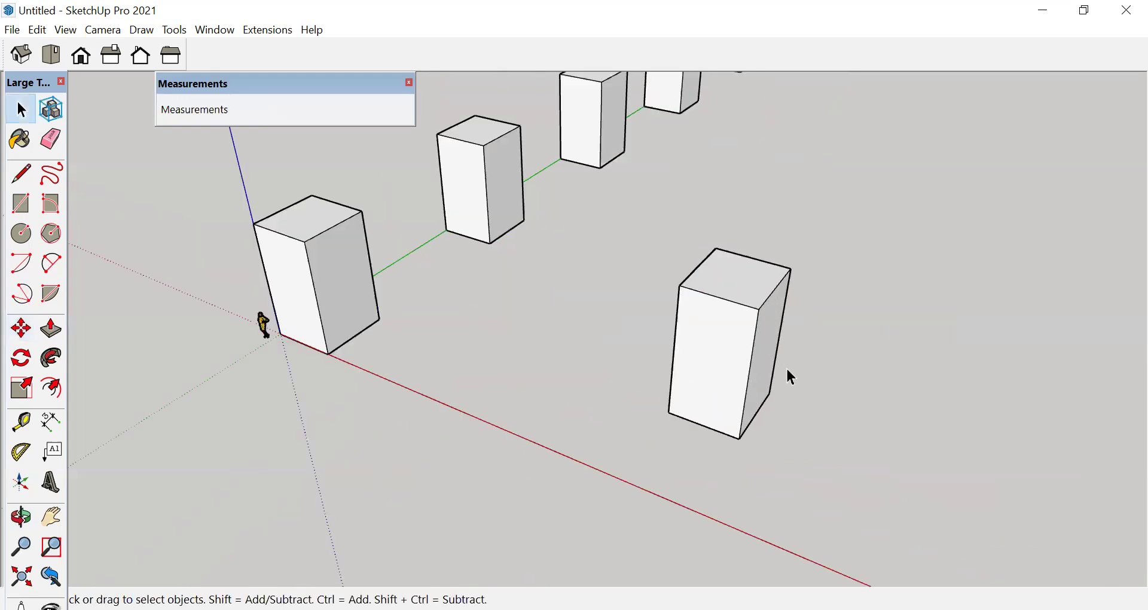
left_click(717, 378)
key("m")
left_click(740, 438)
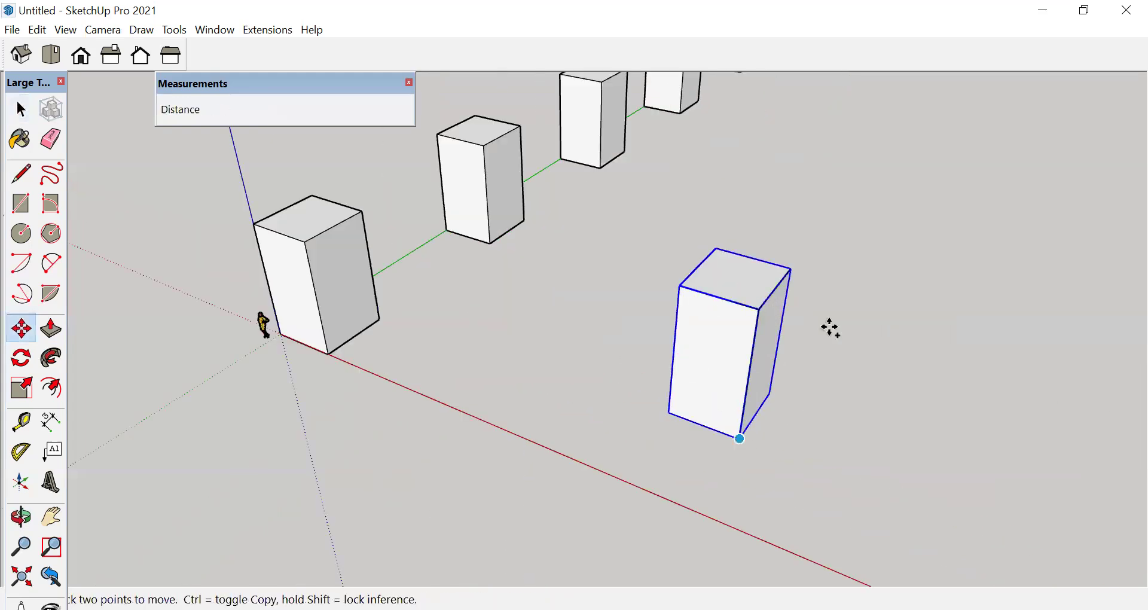
key("ctrl")
left_click(874, 246)
type("3X")
key("Return")
key("space")
scroll(791, 441, "down", 5)
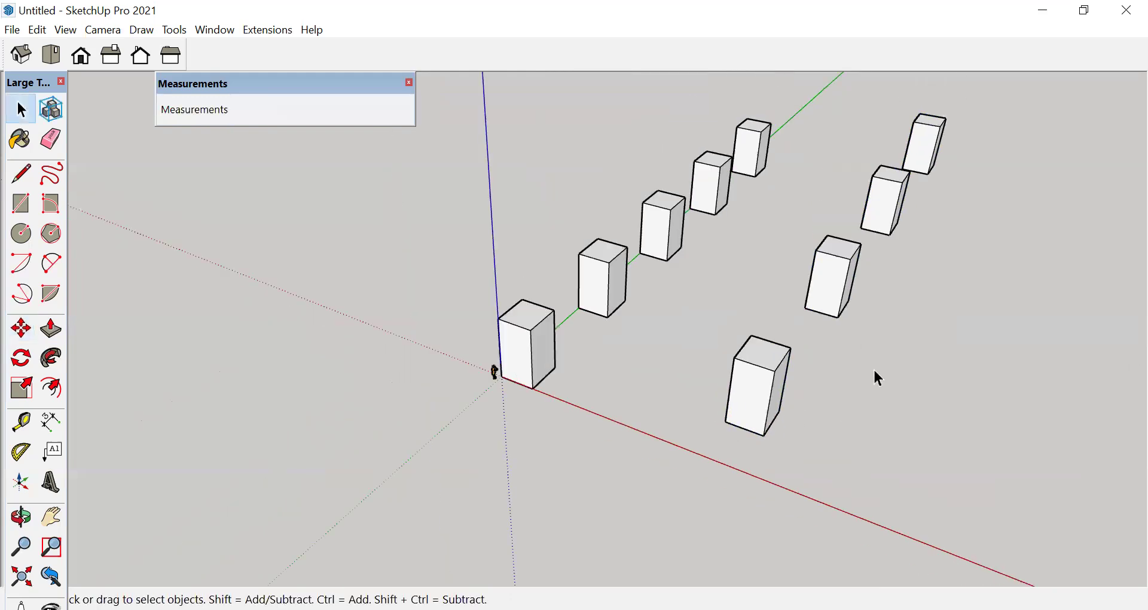
middle_click_drag(895, 390, 495, 381)
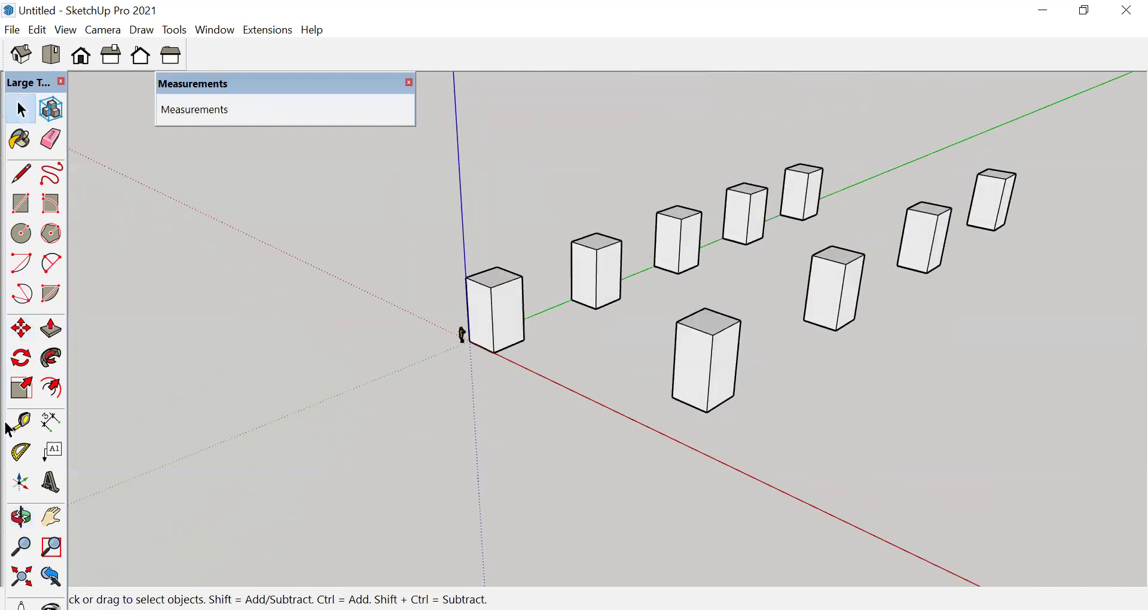
- Open the second grouped box for editing, push its top face down to roughly half height and leave the group
scroll(661, 313, "up", 4)
left_click(639, 251)
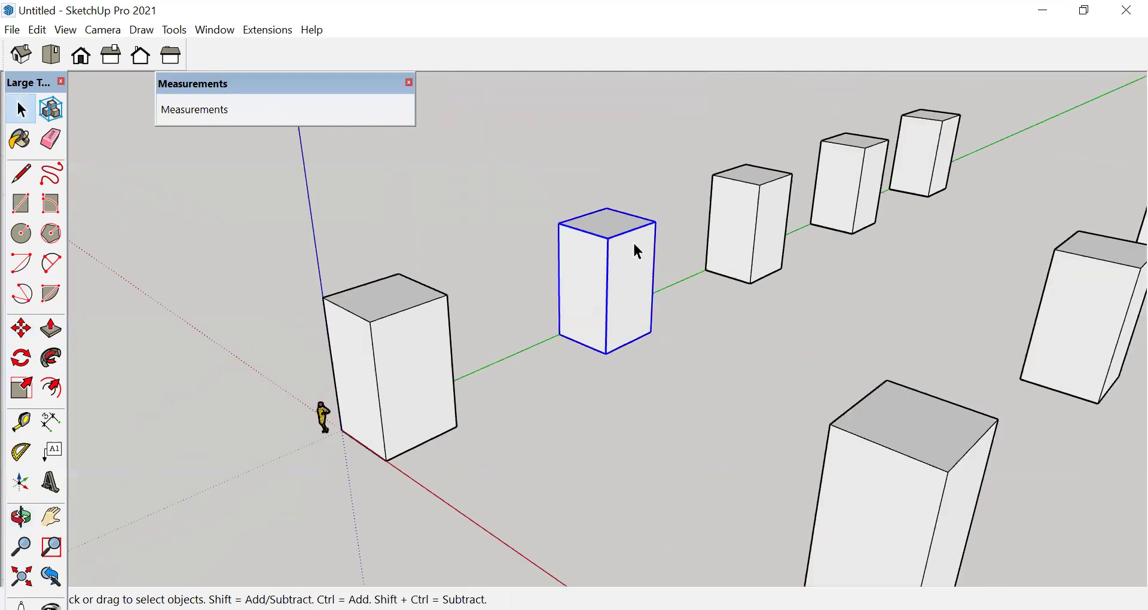
double_click(635, 236)
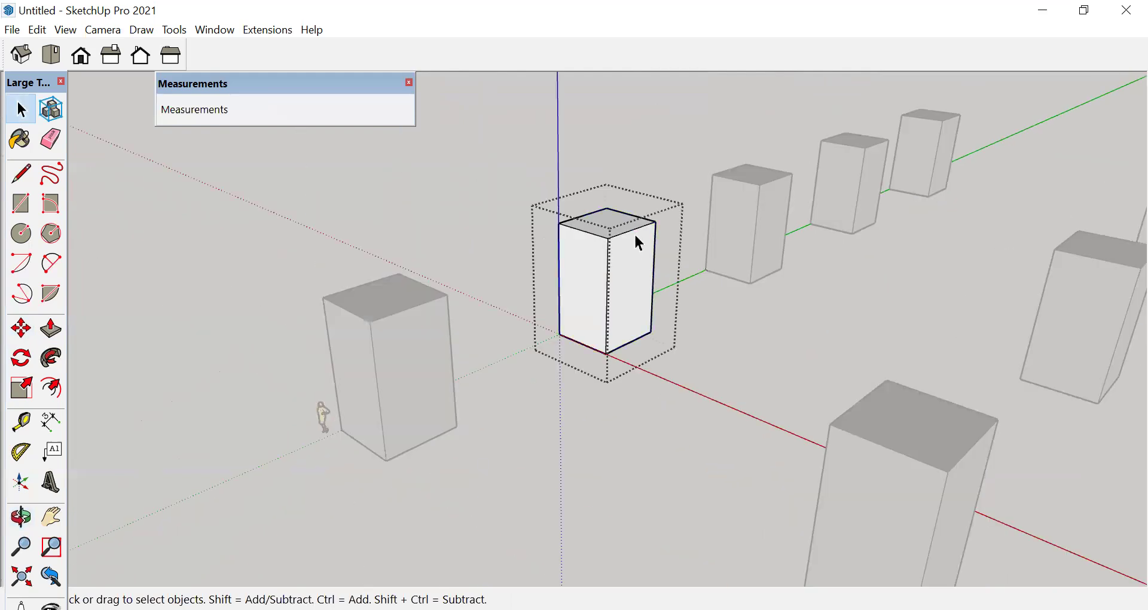
key("p")
left_click_drag(609, 225, 628, 275)
scroll(492, 123, "down", 2)
key("space")
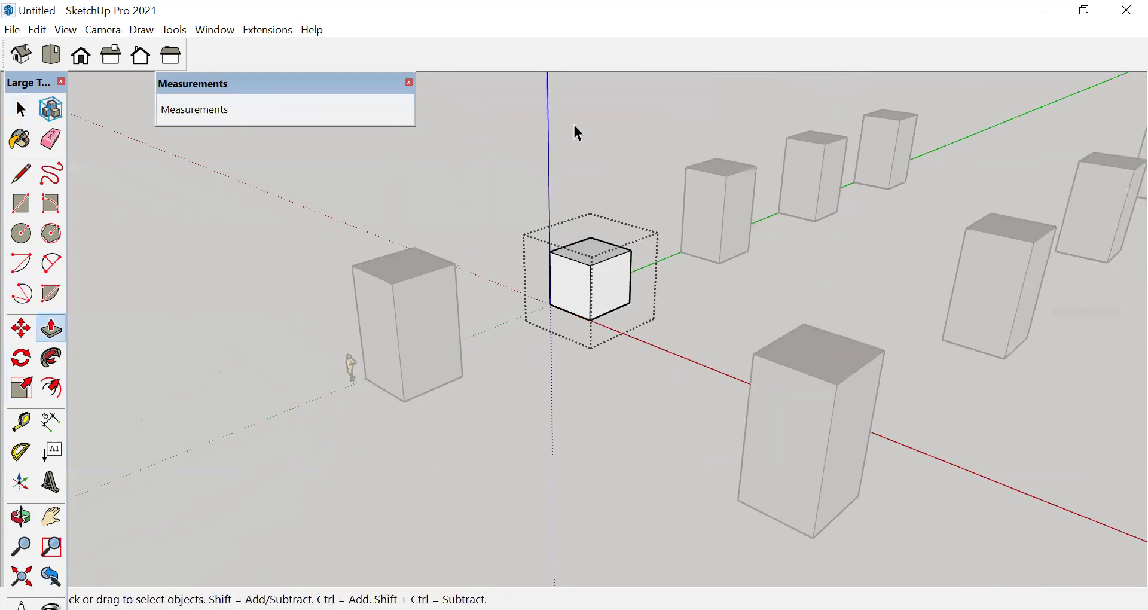
left_click(674, 179)
left_click_drag(658, 172, 510, 366)
scroll(485, 225, "down", 3)
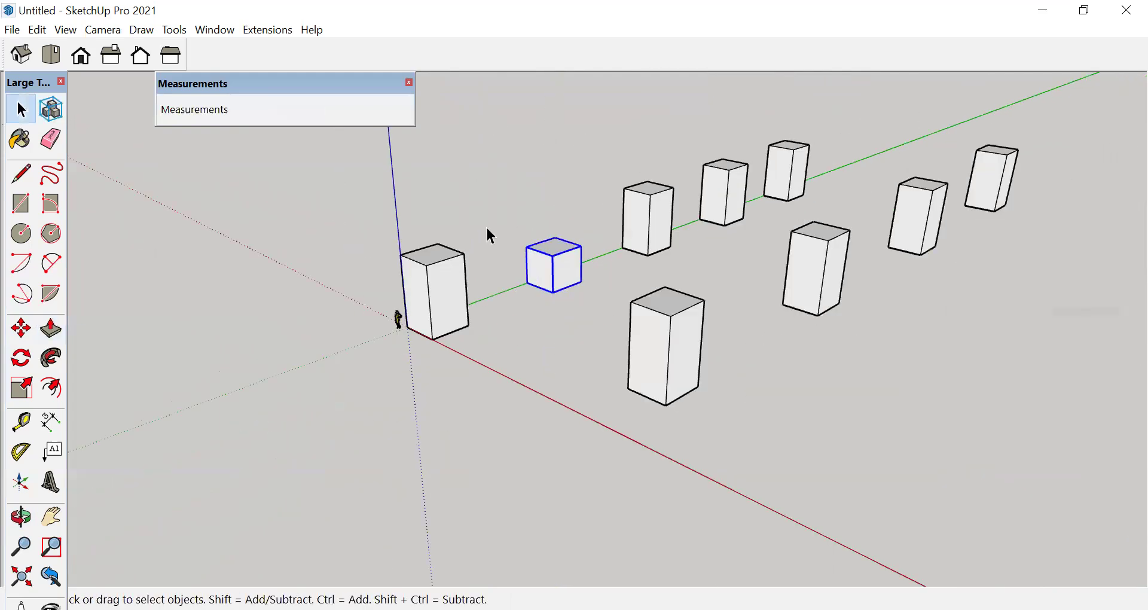
- Edit the third component box, push its top face down 16' 9 3/8" and leave the component
scroll(1113, 187, "up", 5)
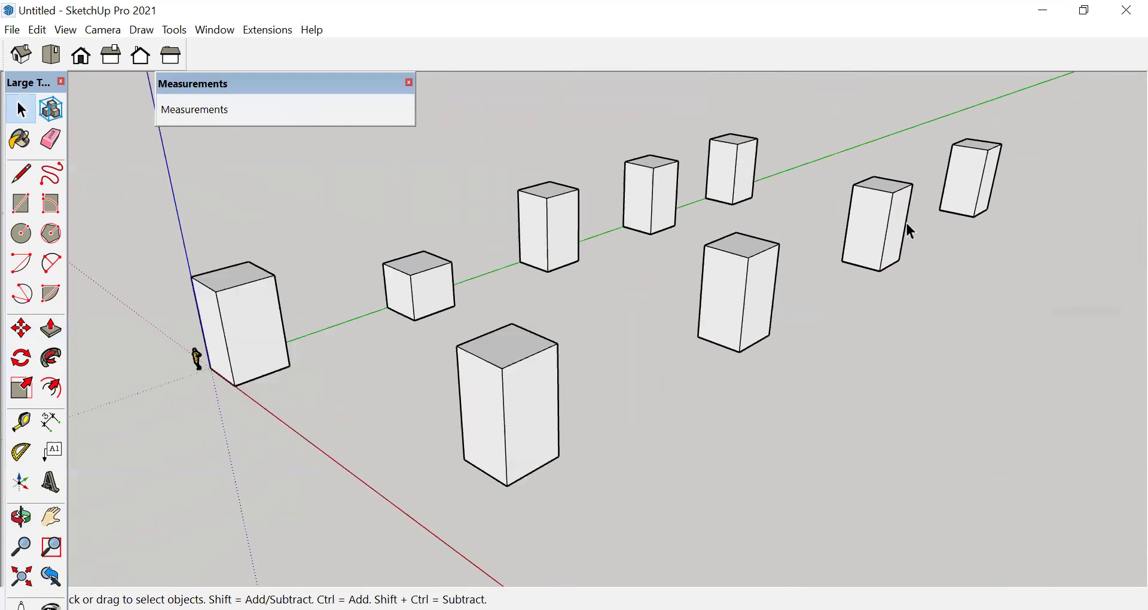
double_click(898, 231)
scroll(900, 184, "up", 2)
key("p")
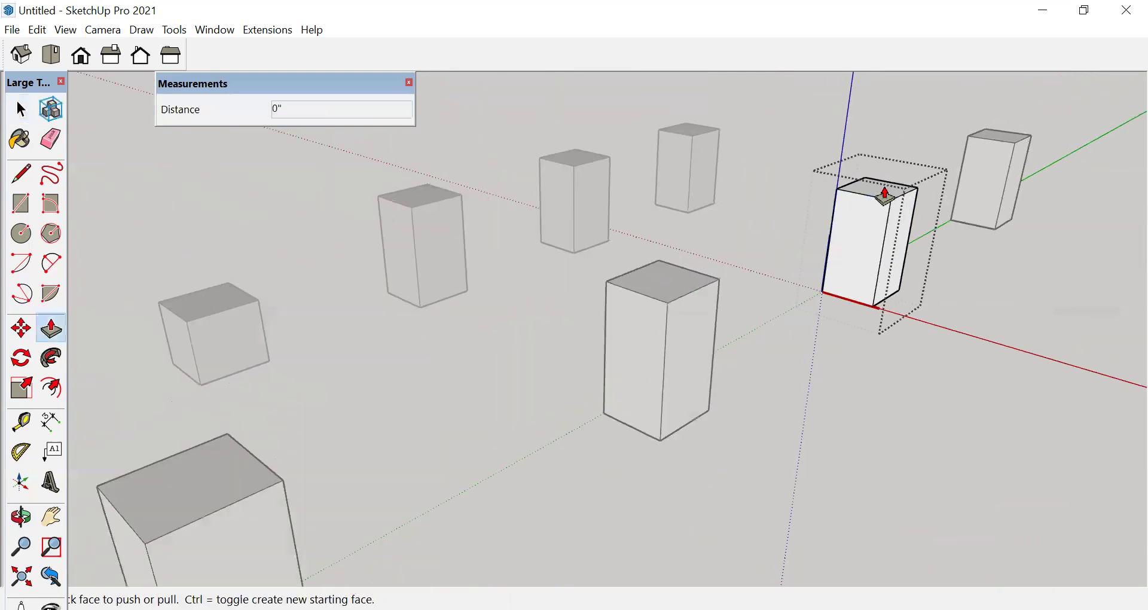
scroll(884, 193, "down", 3)
scroll(885, 194, "down", 2)
left_click(885, 194)
scroll(891, 231, "up", 3)
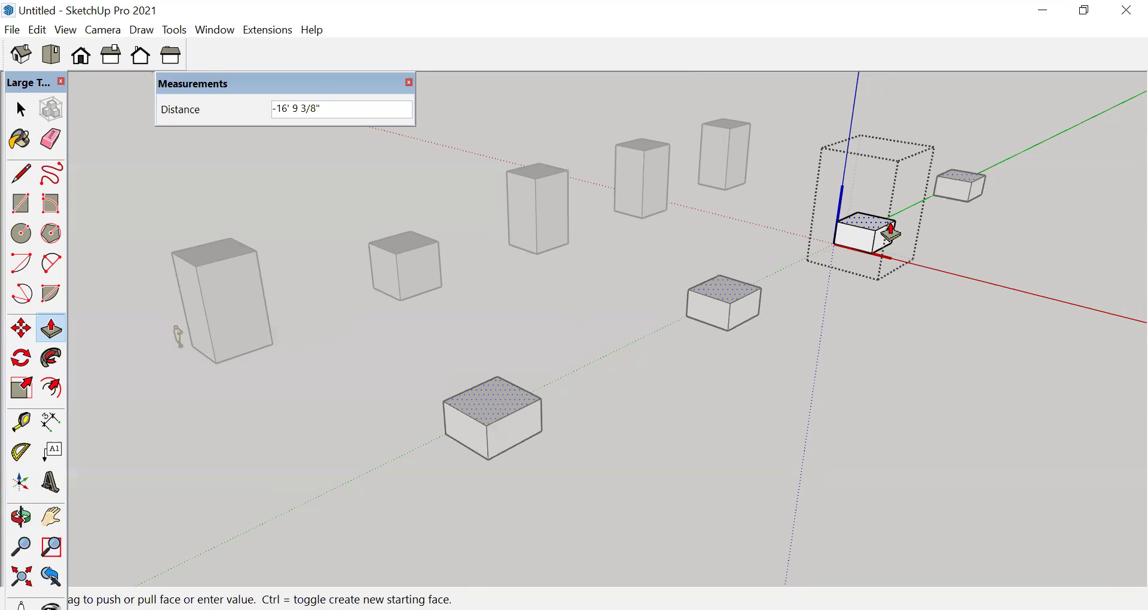
key("space")
left_click(912, 353)
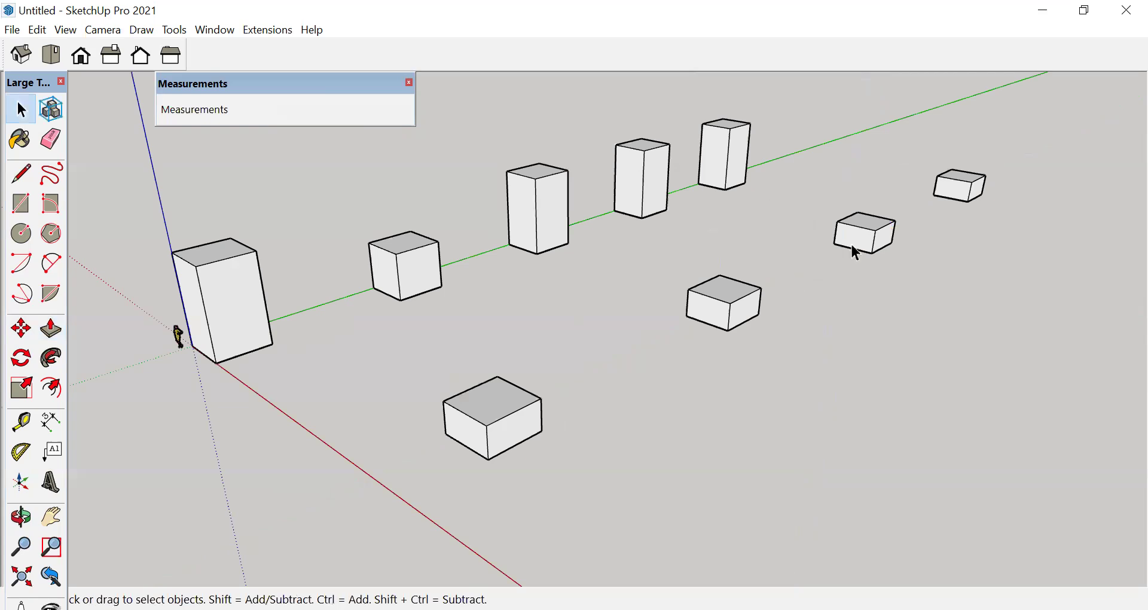
- Inside the third component box, draw a circle on the front face, then leave the component
scroll(856, 253, "down", 3)
left_click(863, 243)
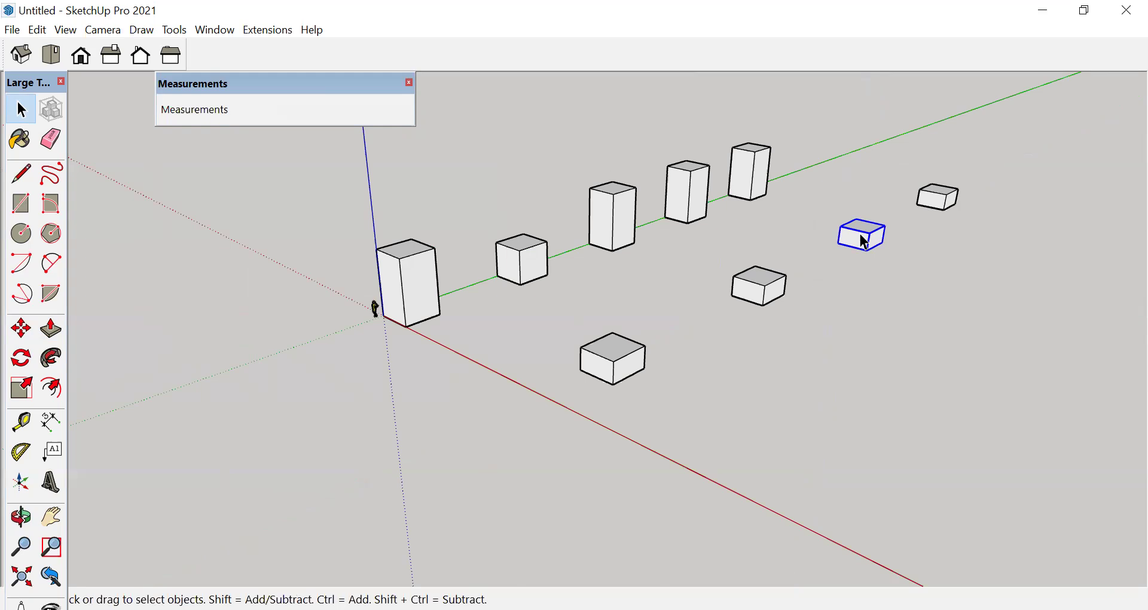
scroll(909, 251, "up", 5)
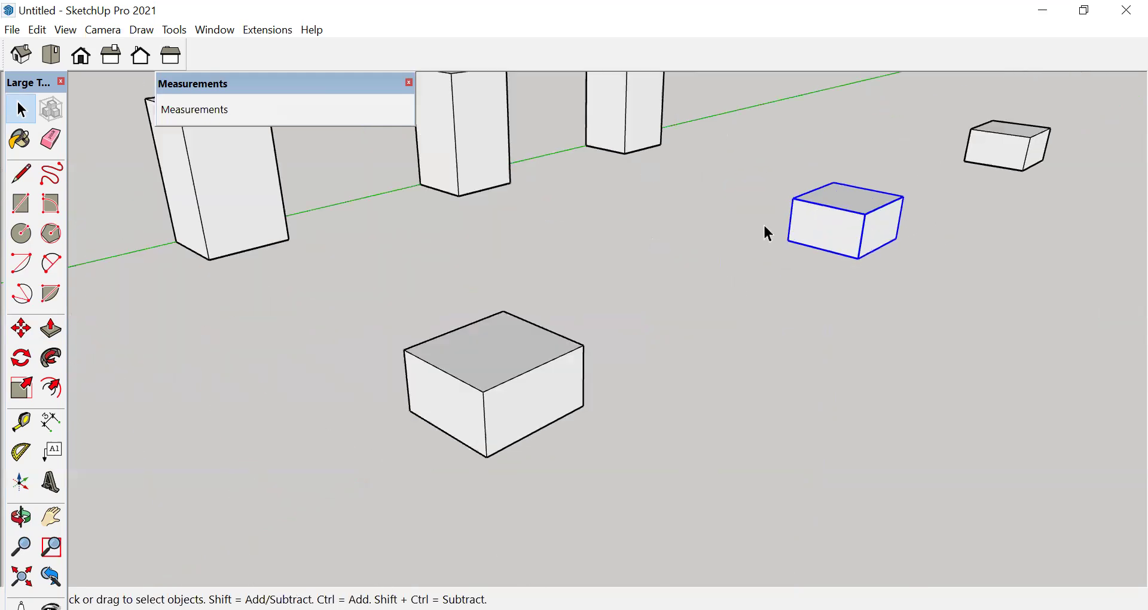
scroll(869, 228, "up", 3)
double_click(865, 228)
key("c")
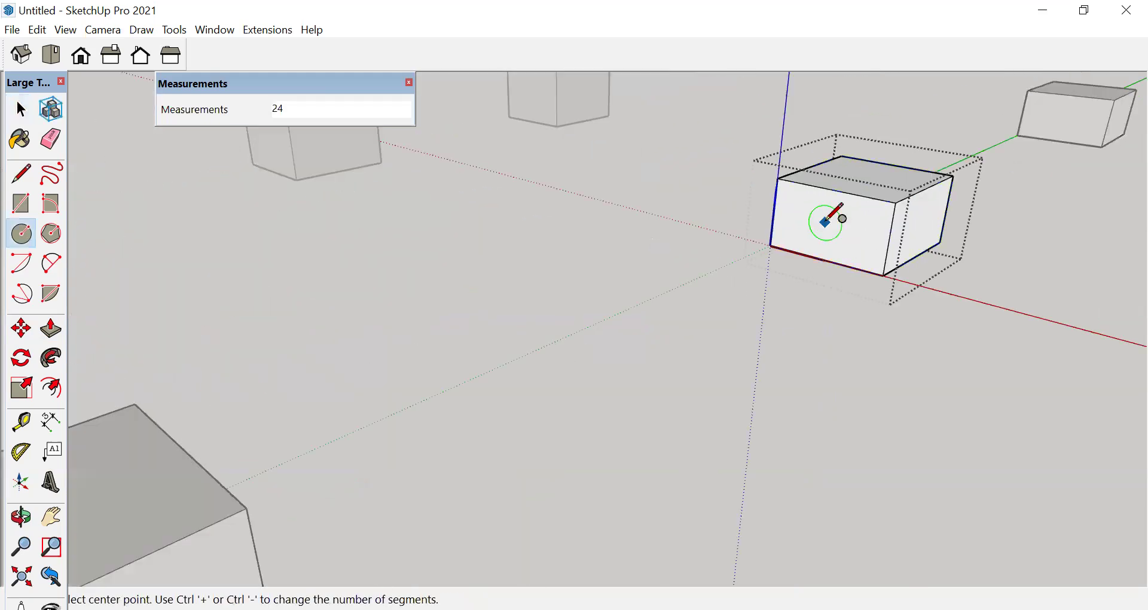
left_click(825, 220)
left_click(853, 244)
key("space")
scroll(845, 242, "down", 4)
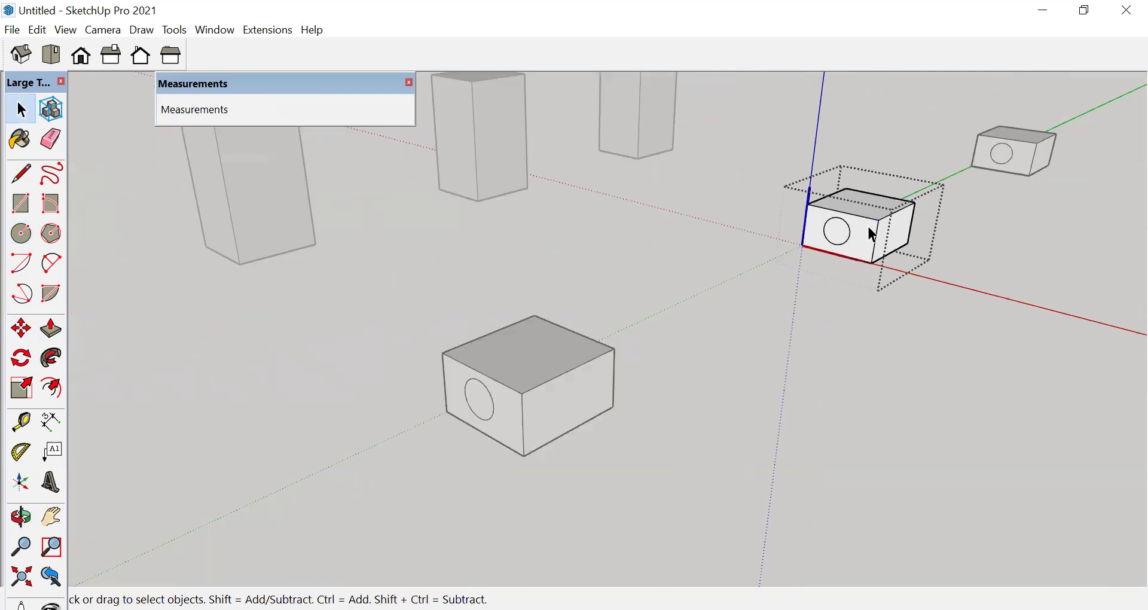
scroll(873, 235, "down", 3)
scroll(779, 313, "down", 2)
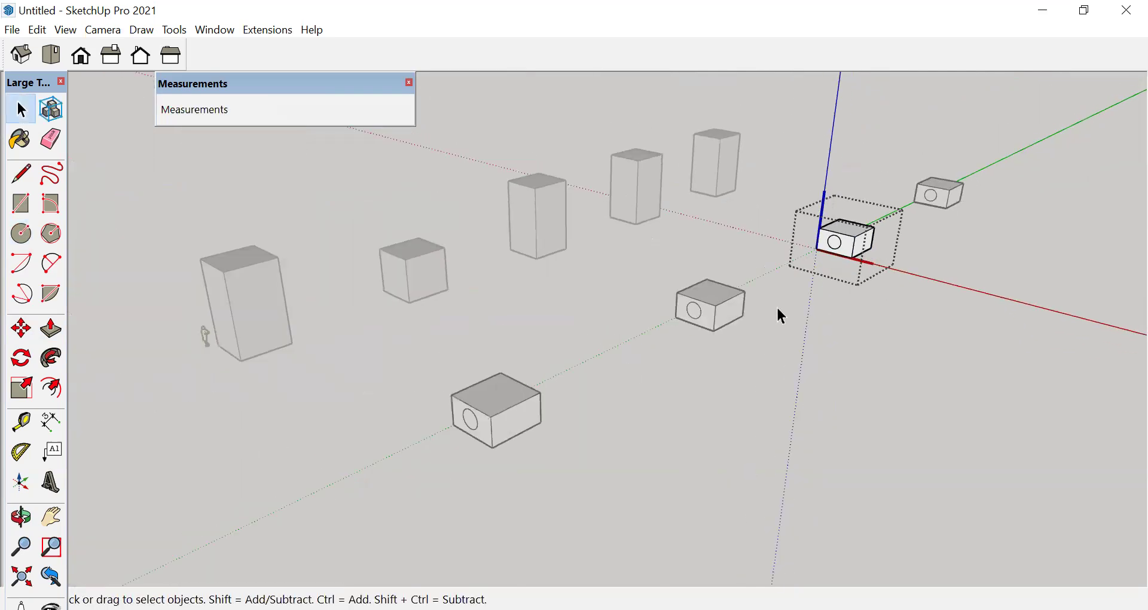
left_click(946, 303)
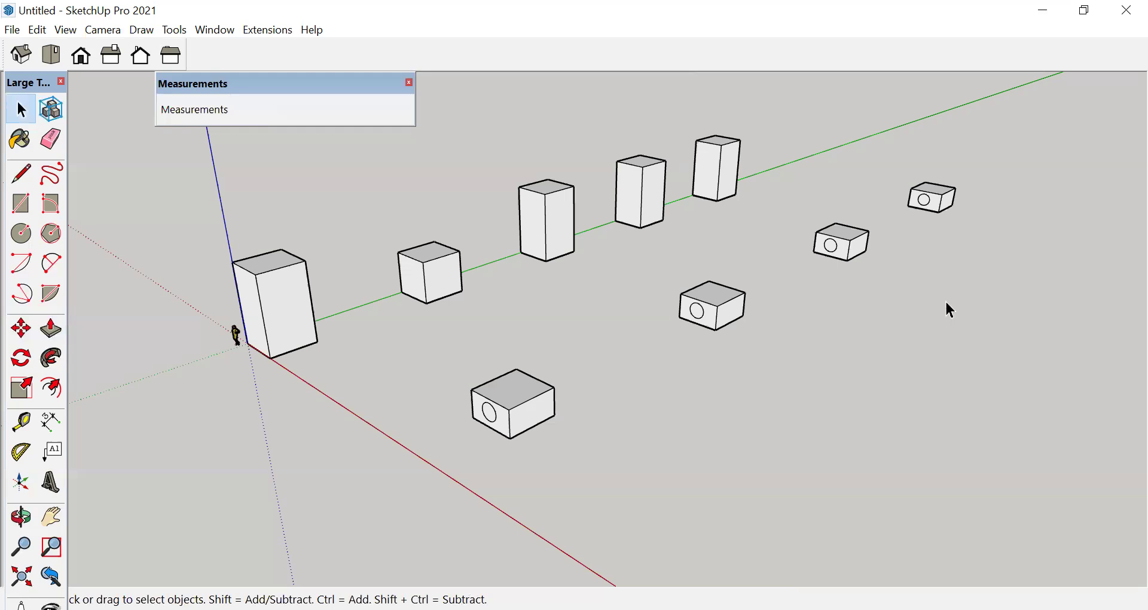
- Reopen the third component box and draw a 3' 5 7/8" by 1' 2 3/4" upright rectangle beside the circle on its front face
scroll(825, 252, "up", 5)
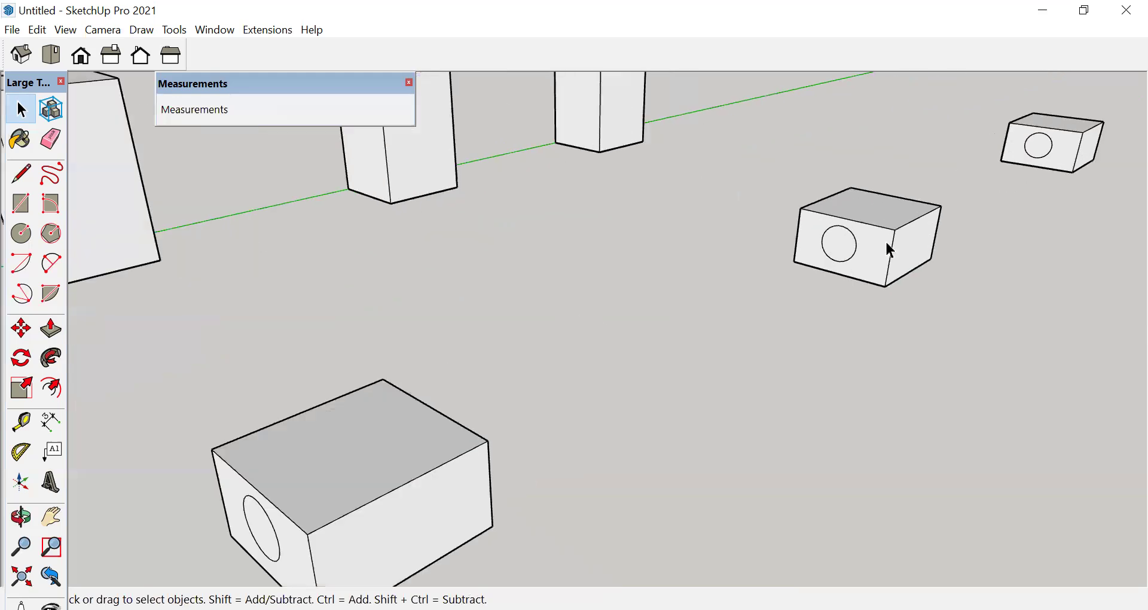
double_click(889, 245)
scroll(885, 240, "up", 3)
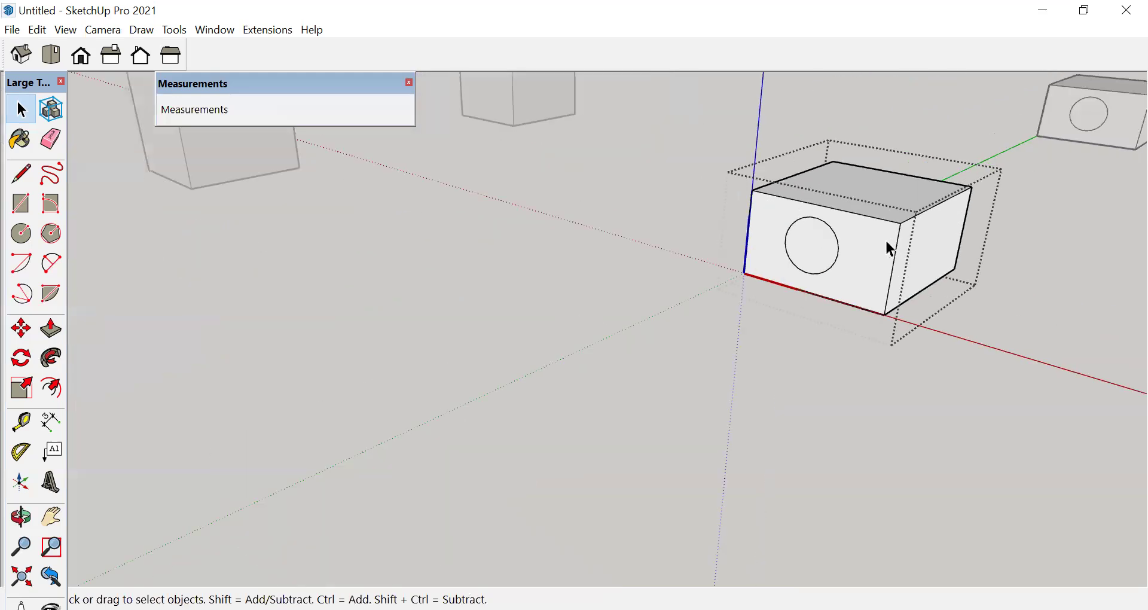
key("r")
left_click(895, 211)
left_click(856, 281)
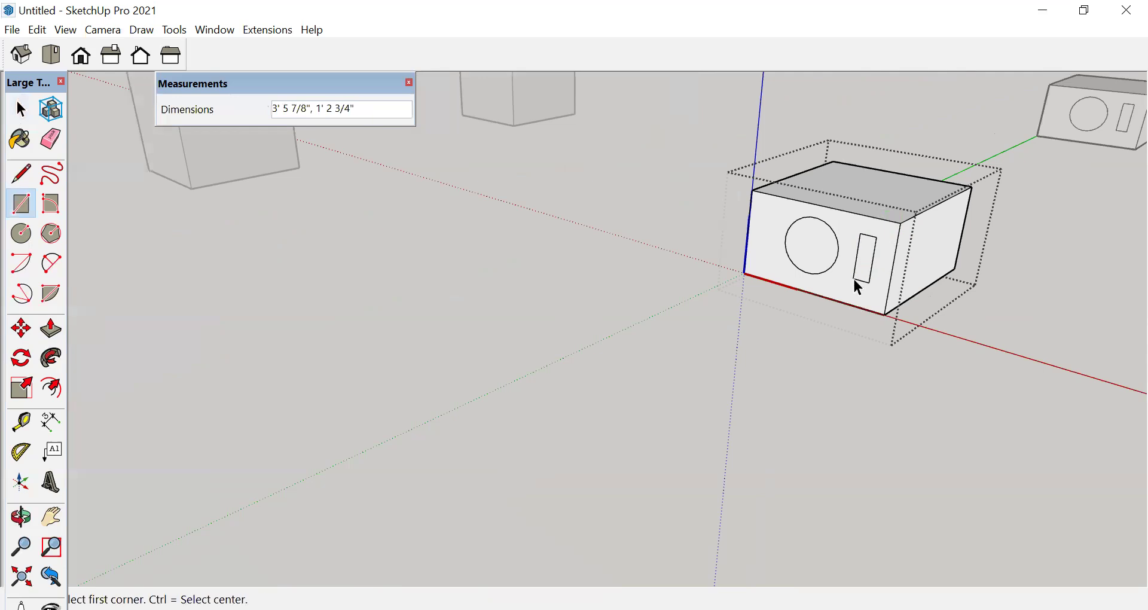
- Push the upright rectangle on the front face 16' 10" inward through the component box and leave the component
key("space")
left_click(869, 257)
key("p")
left_click(870, 254)
left_click(943, 175)
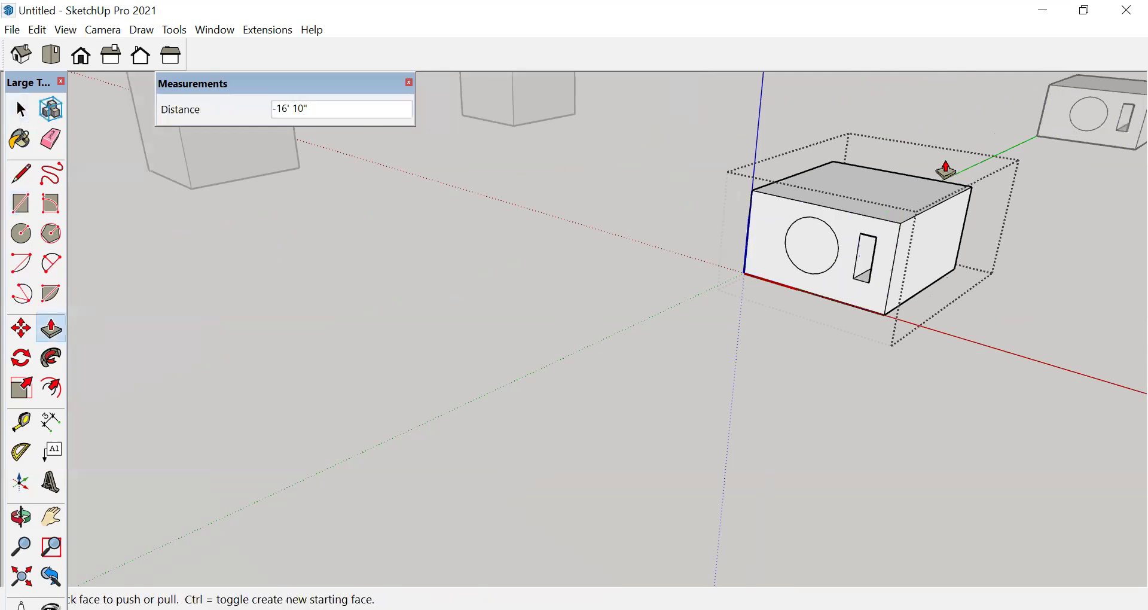
scroll(969, 180, "down", 2)
key("space")
scroll(984, 191, "down", 5)
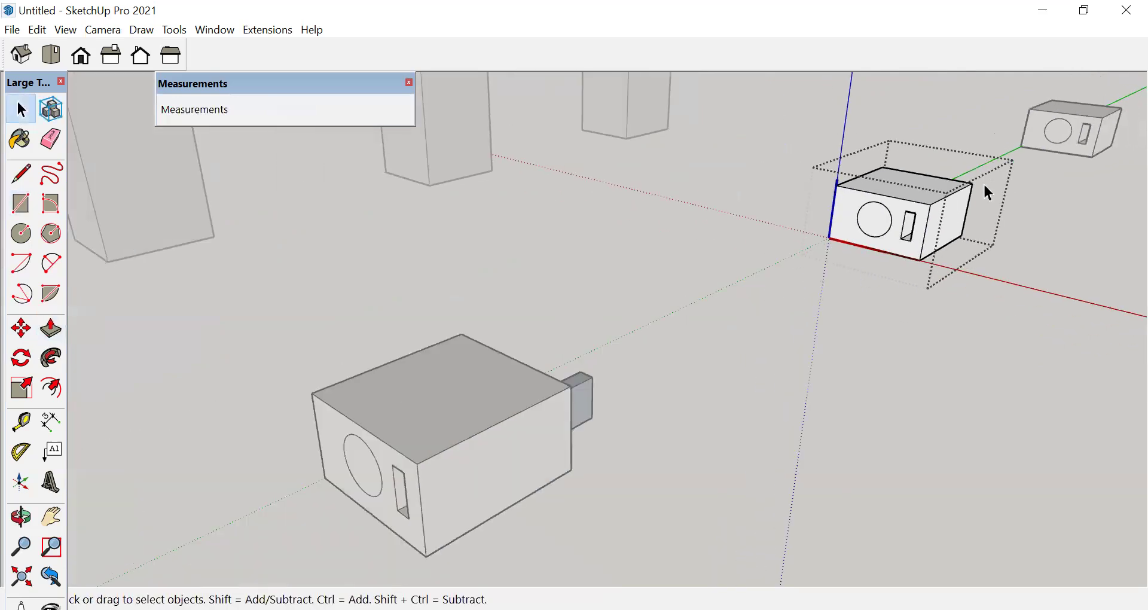
scroll(838, 317, "down", 8)
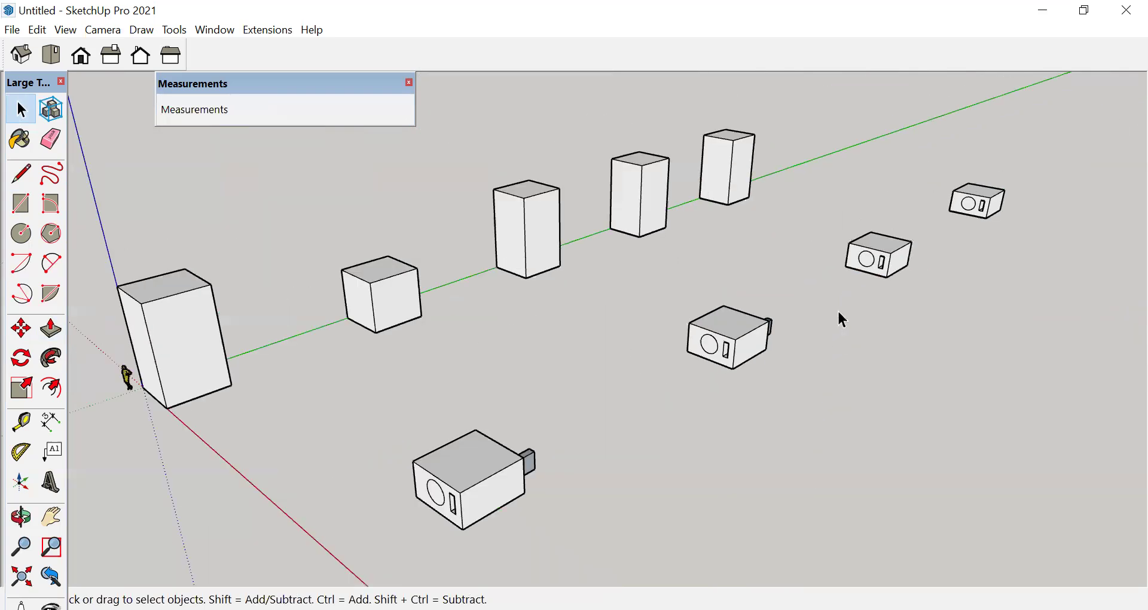
- Delete all the grouped boxes and component boxes, leaving only the scale figure in the model
left_click_drag(813, 172, 472, 342)
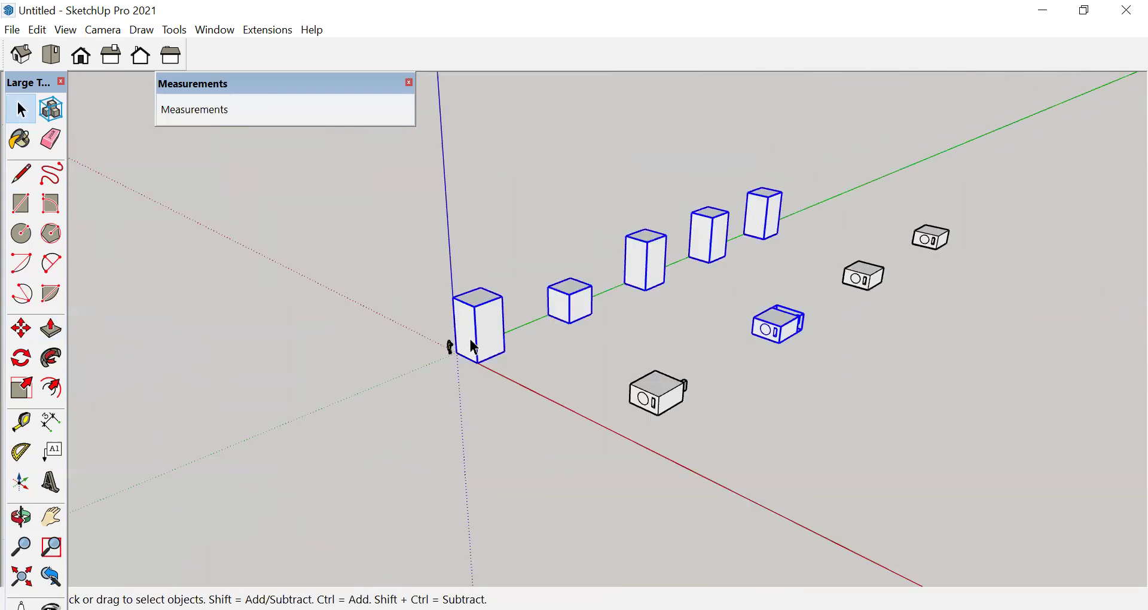
key("Delete")
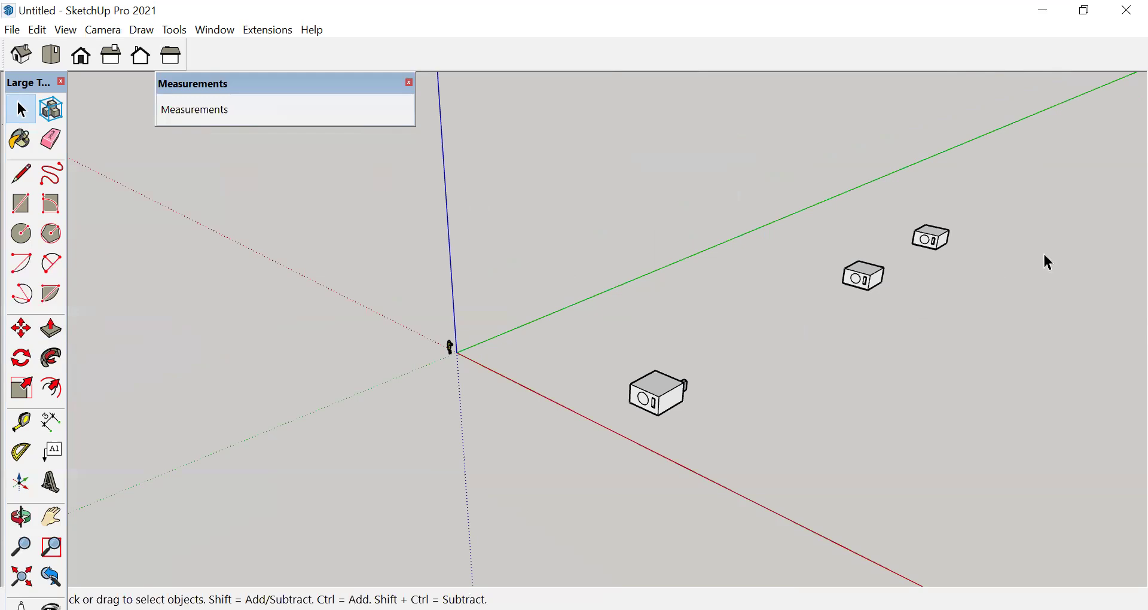
left_click_drag(1018, 211, 622, 437)
key("Delete")
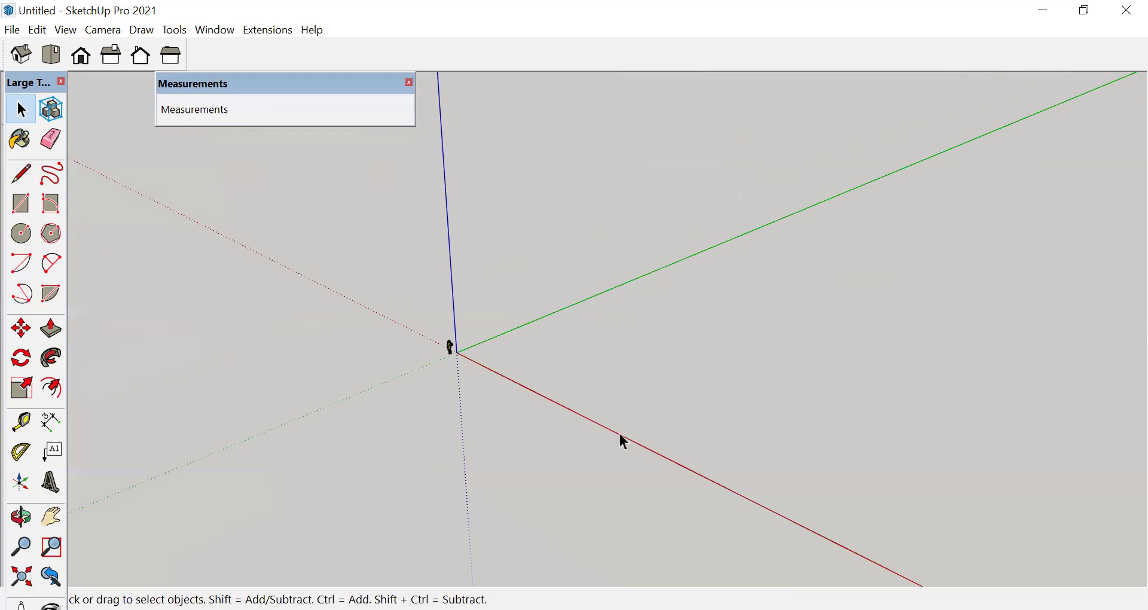
- Switch the camera to the top view with parallel projection
scroll(511, 329, "up", 3)
scroll(383, 454, "up", 5)
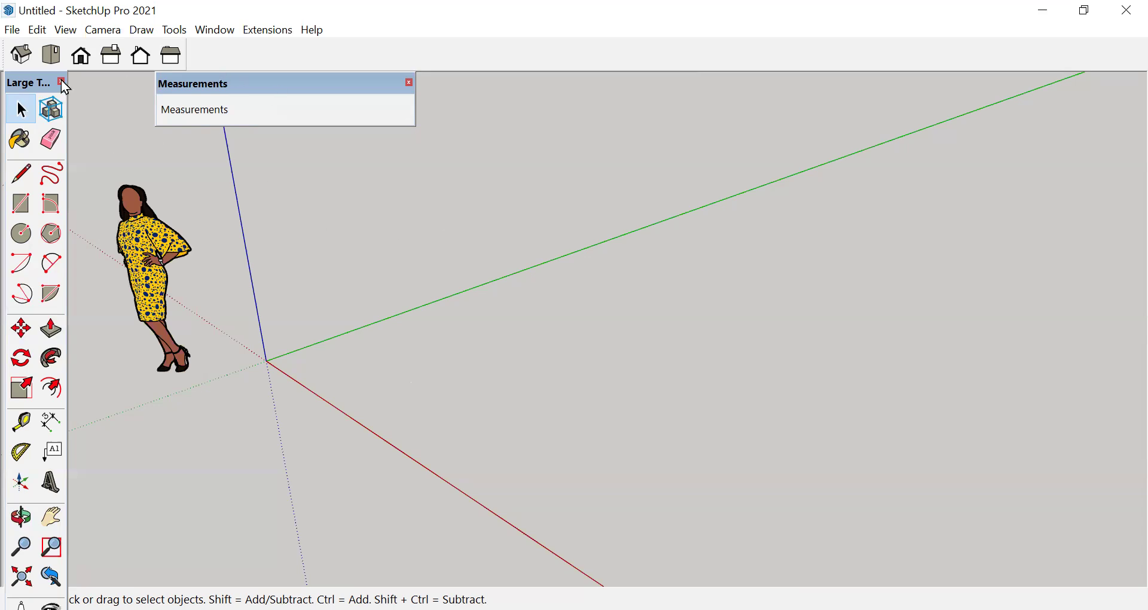
left_click(51, 54)
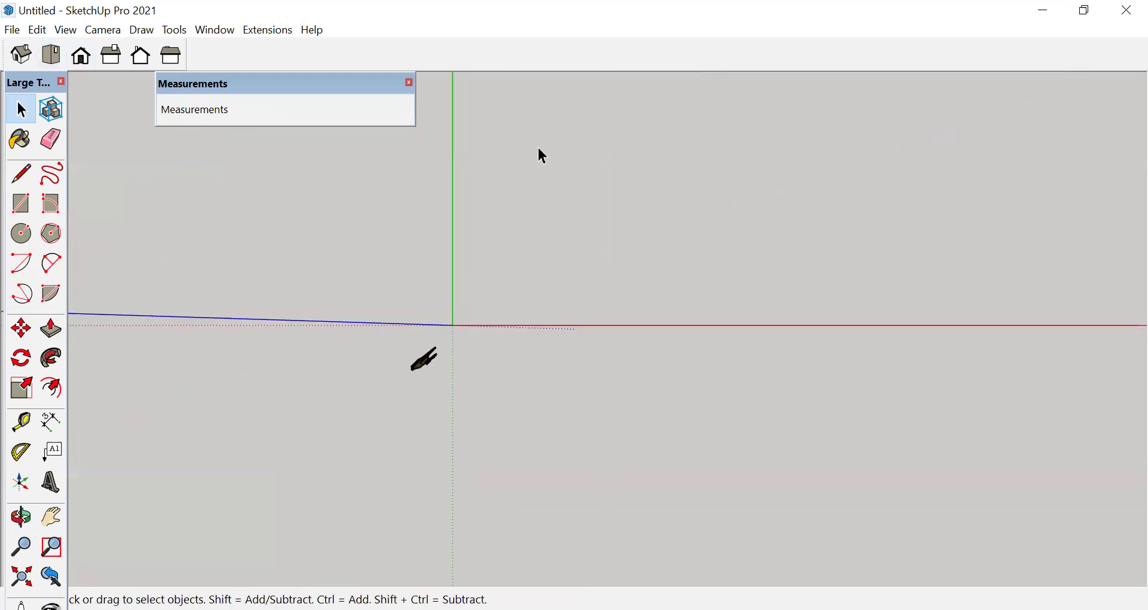
left_click(103, 29)
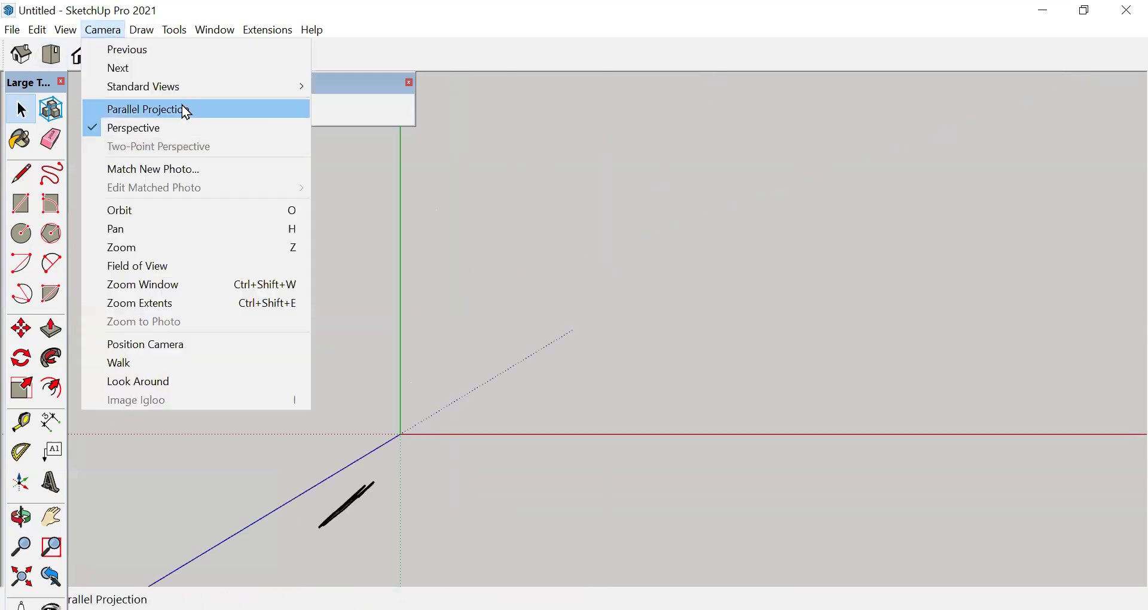
left_click(187, 111)
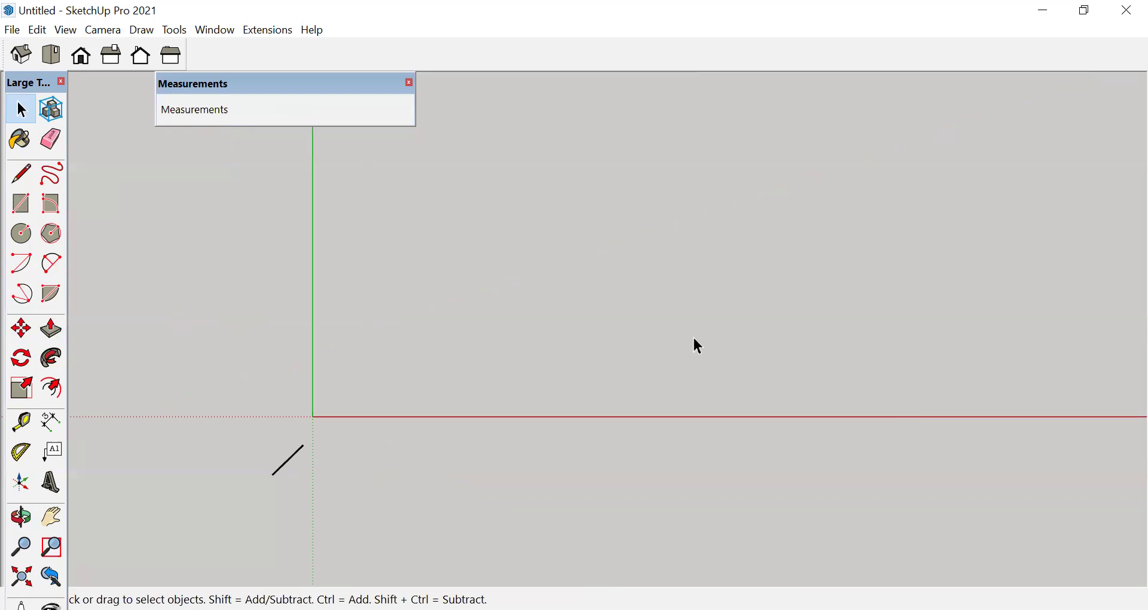
- Draw a 3' by 9" rectangle on the ground near the origin, between the red and green axes
left_click(27, 214)
left_click(305, 322)
type("3")
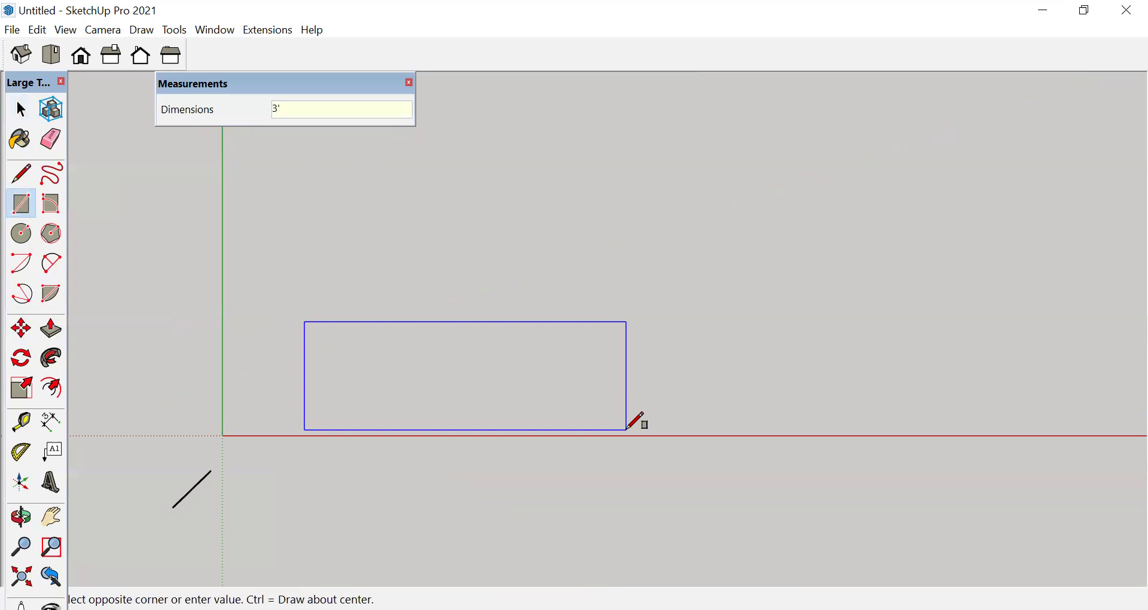
type("',9\"")
key("Return")
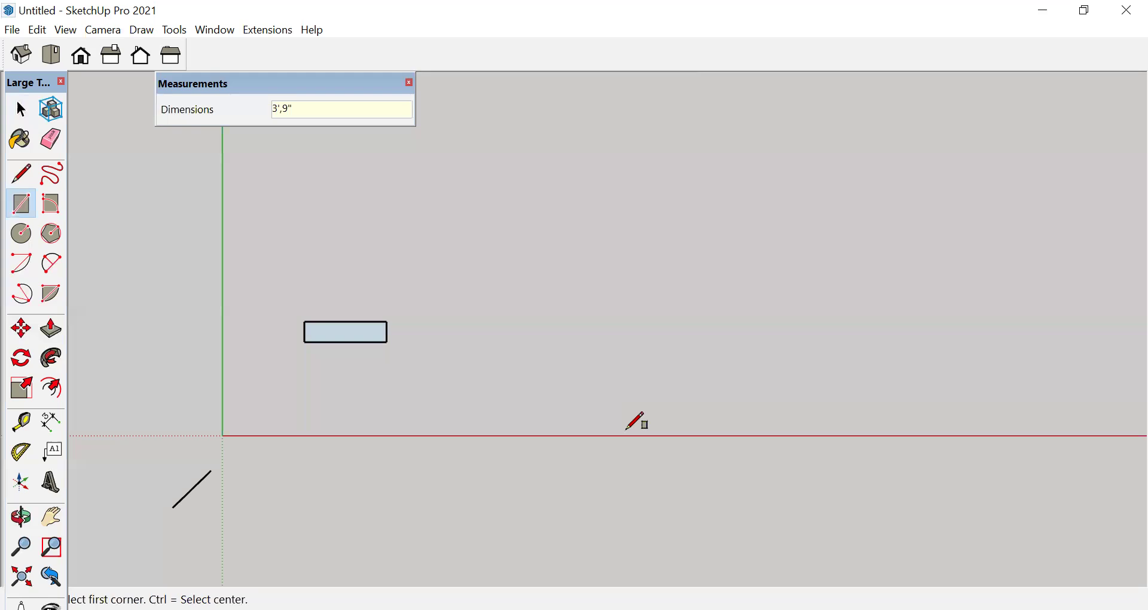
- Pull the rectangle up 6" to form a solid stair step
key("space")
middle_click_drag(180, 261, 500, 359)
middle_click_drag(569, 333, 533, 161)
scroll(407, 280, "up", 5)
key("p")
left_click(543, 352)
type("6")
key("Return")
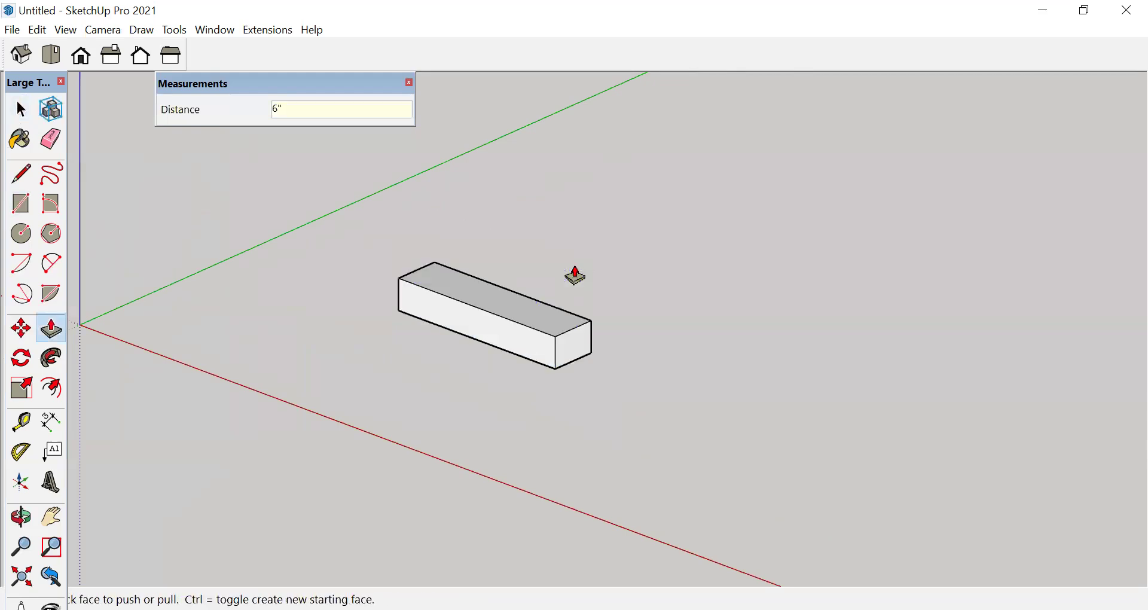
- Select the whole step block and make it a component with the definition name S1
key("space")
triple_click(563, 330)
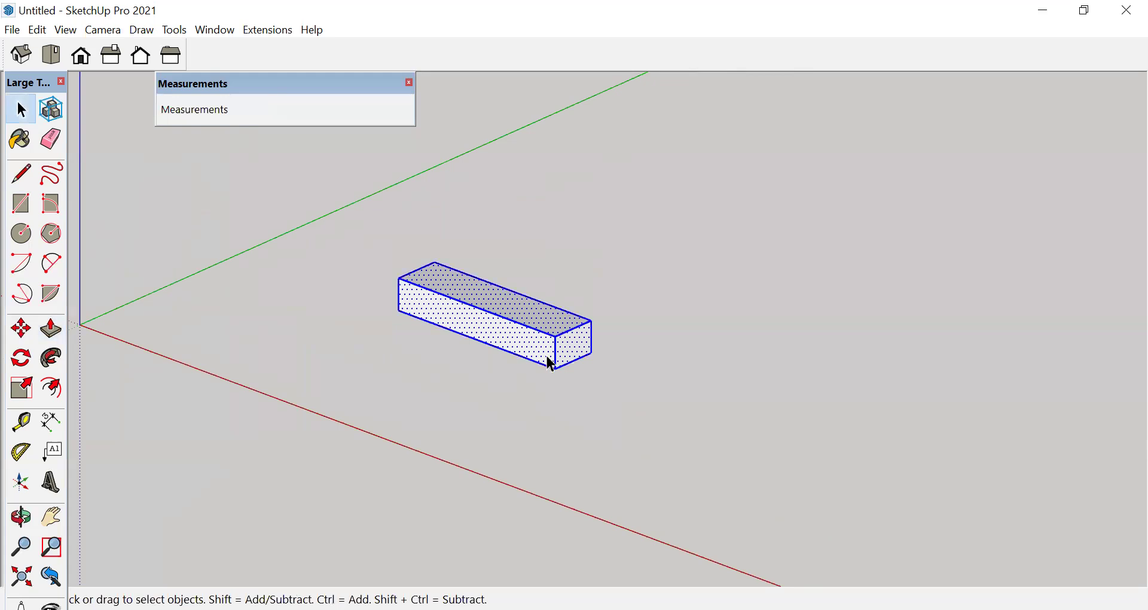
right_click(547, 350)
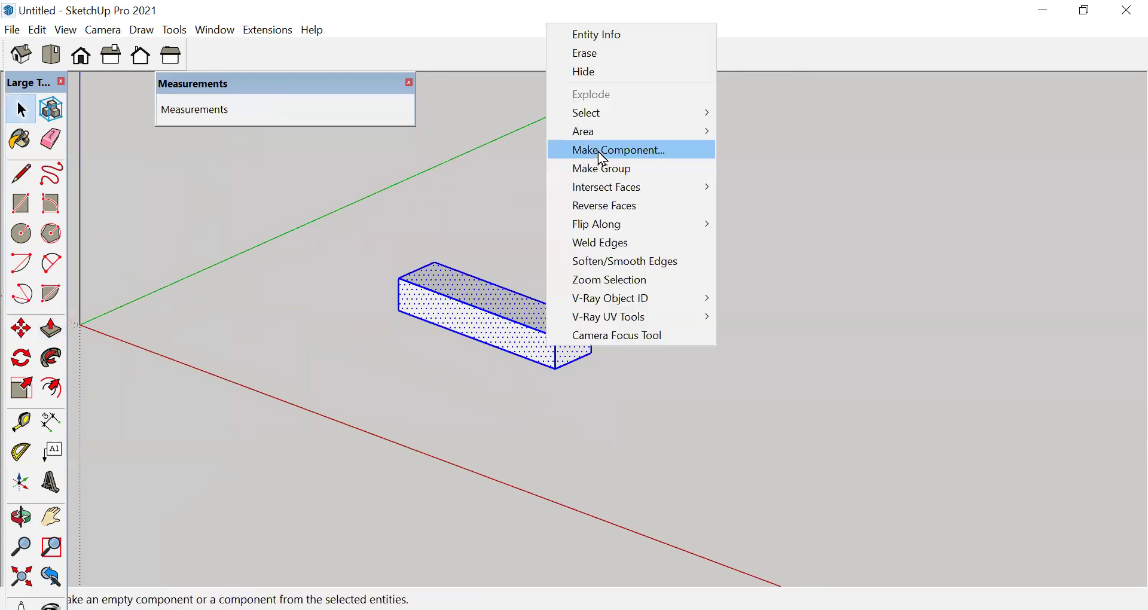
left_click(603, 158)
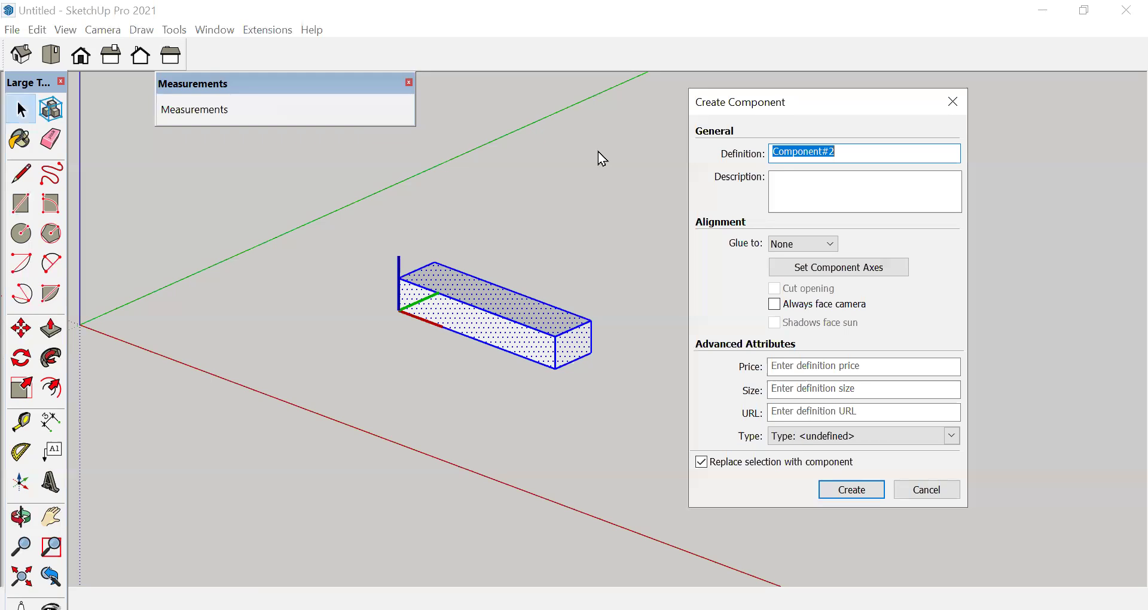
type("S1")
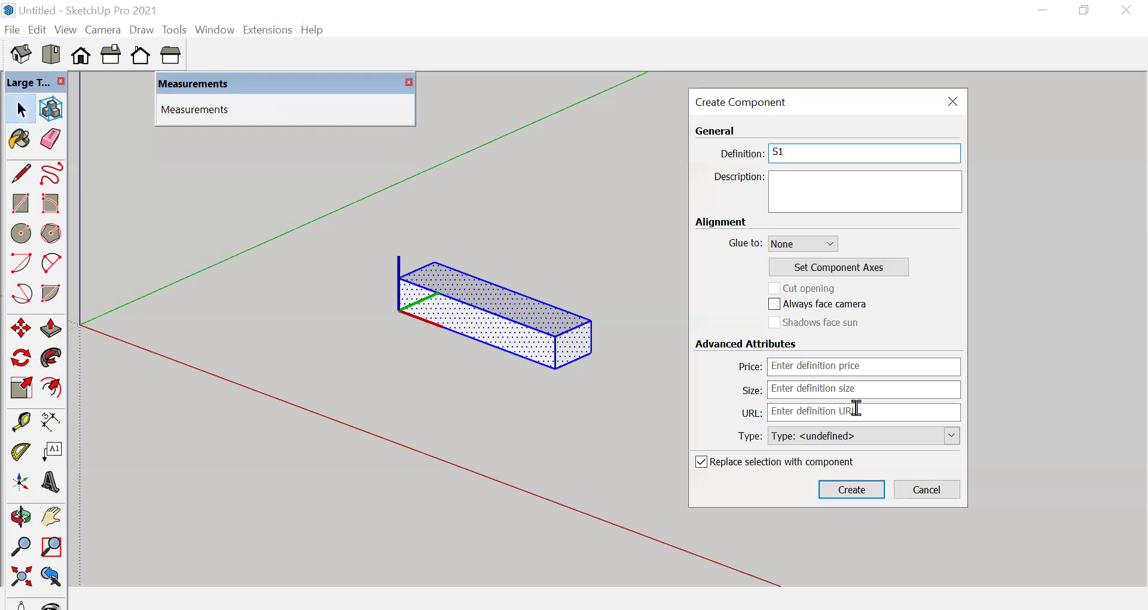
key("Return")
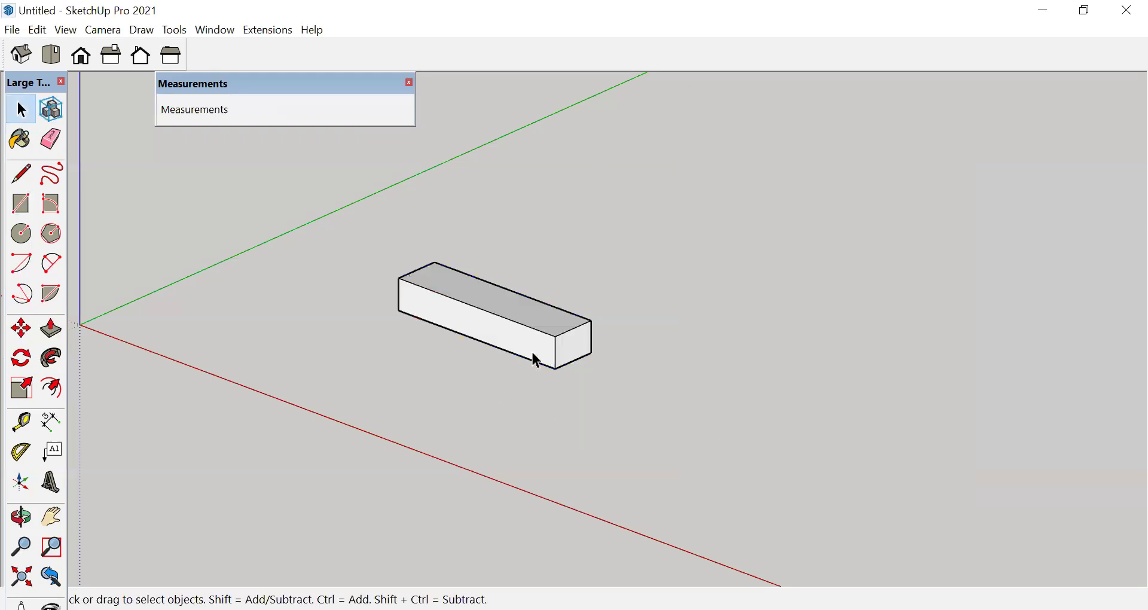
- Copy the step from its lower front corner to its upper back corner and array the copy 19 times
key("m")
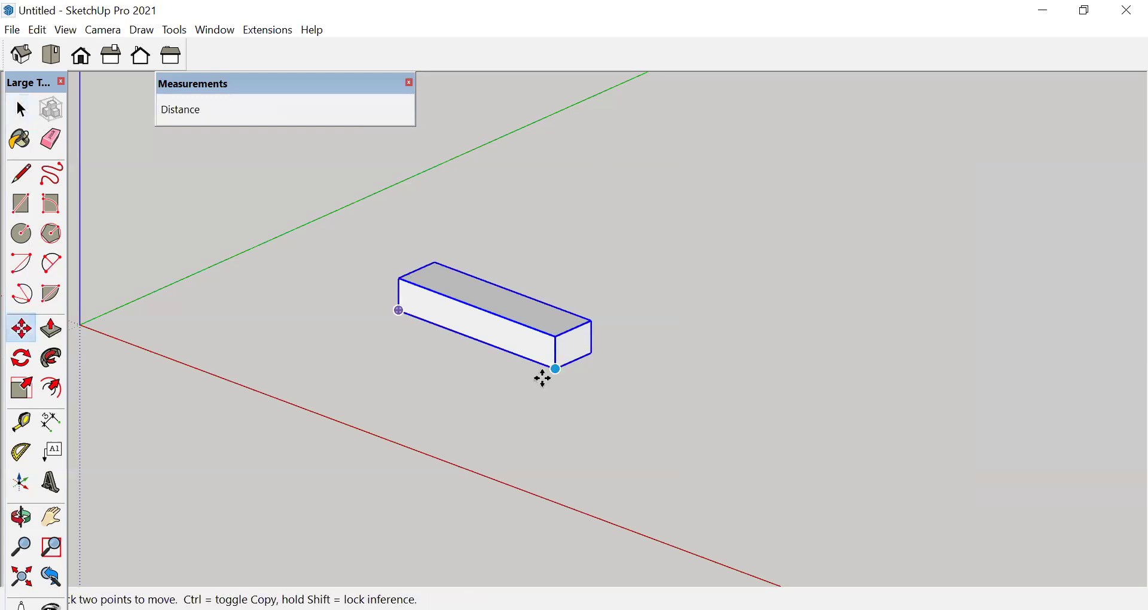
left_click(556, 369)
key("ctrl")
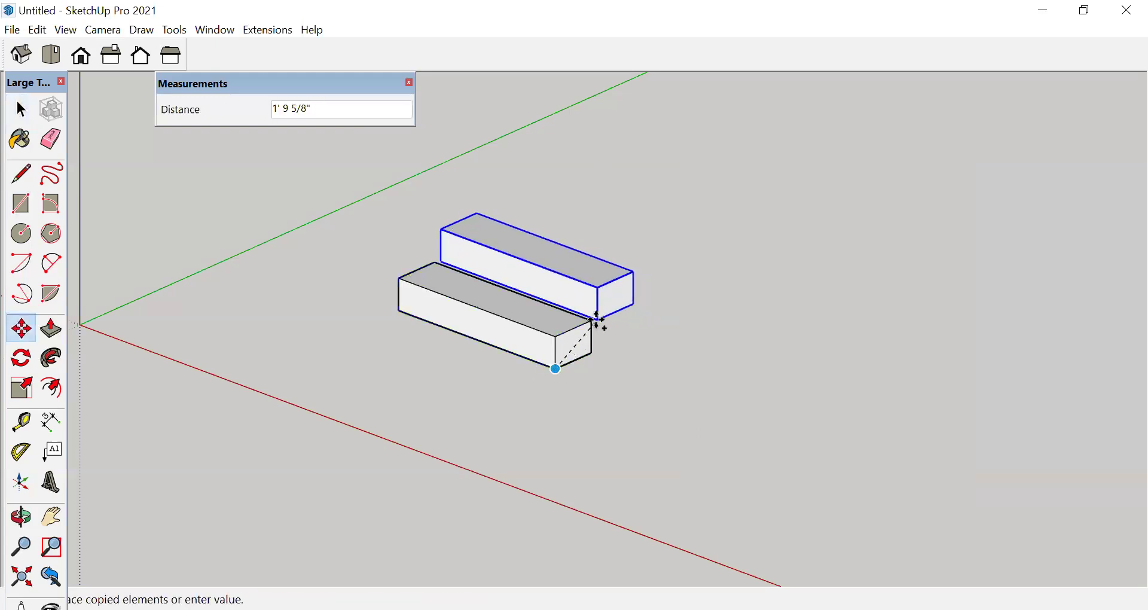
left_click(595, 321)
type("1")
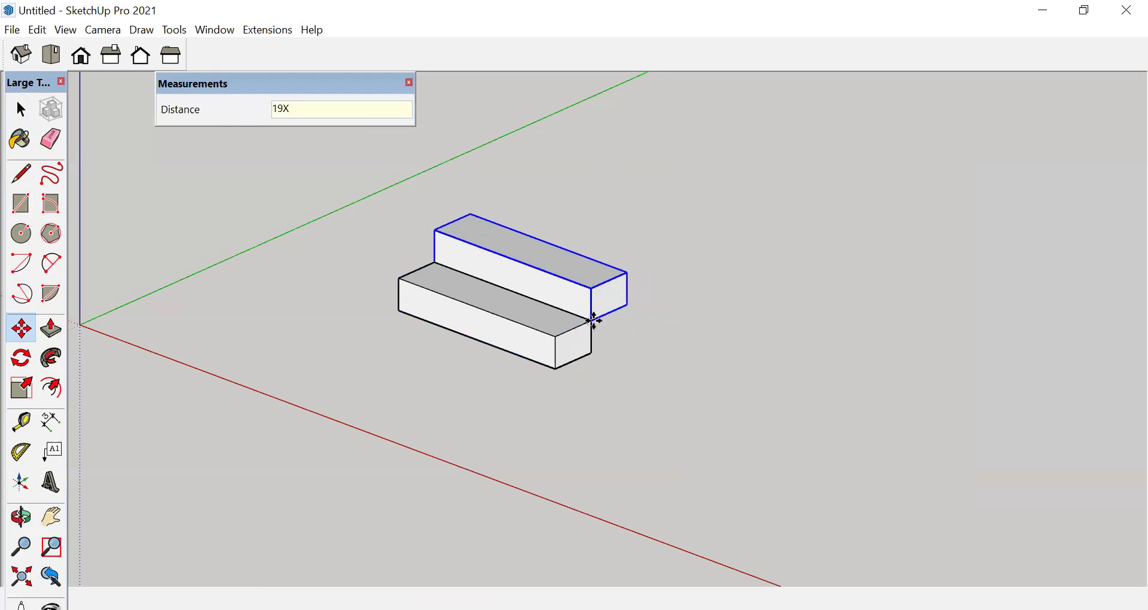
type("9X")
key("Return")
scroll(524, 362, "down", 6)
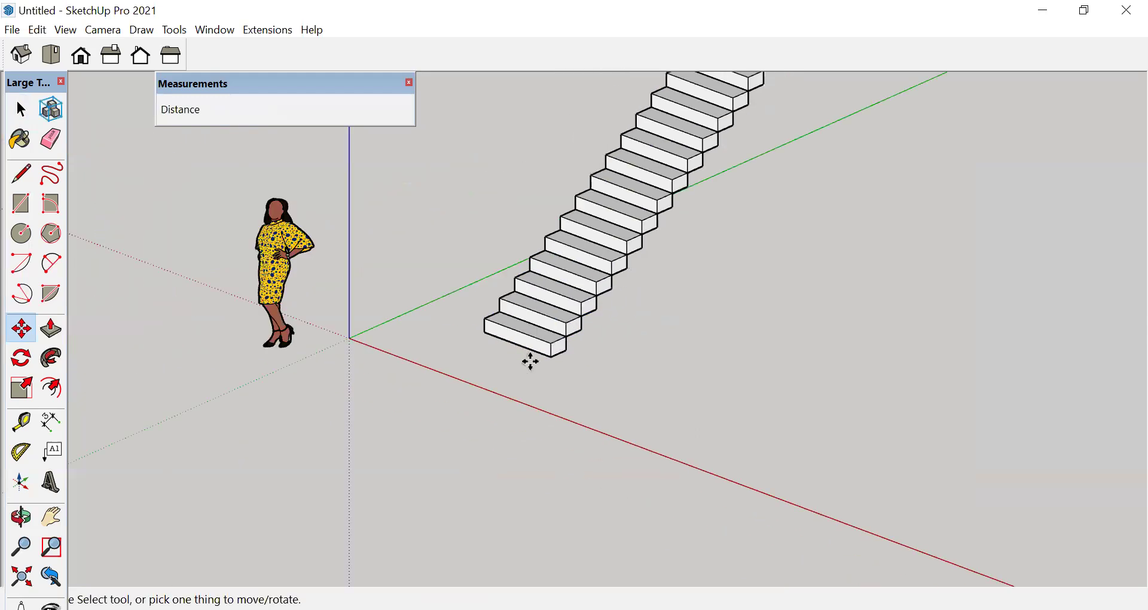
- Open the lowest step component and draw a circle of 1" radius near the far-left end of its top face
key("space")
scroll(711, 128, "up", 3)
scroll(465, 442, "up", 8)
left_click(416, 401)
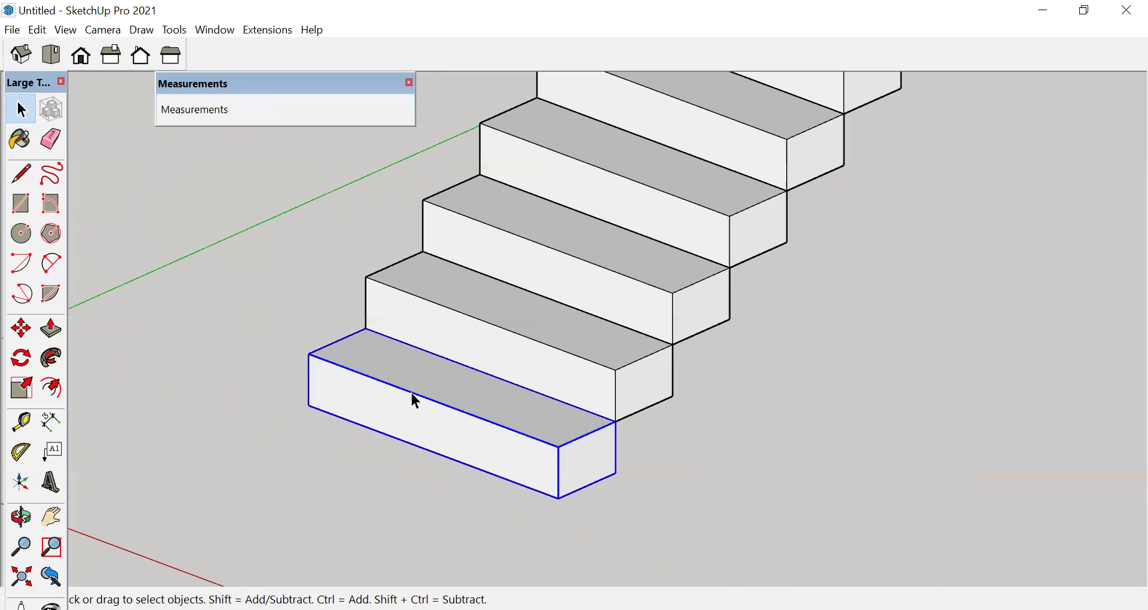
double_click(411, 394)
scroll(359, 347, "up", 5)
key("c")
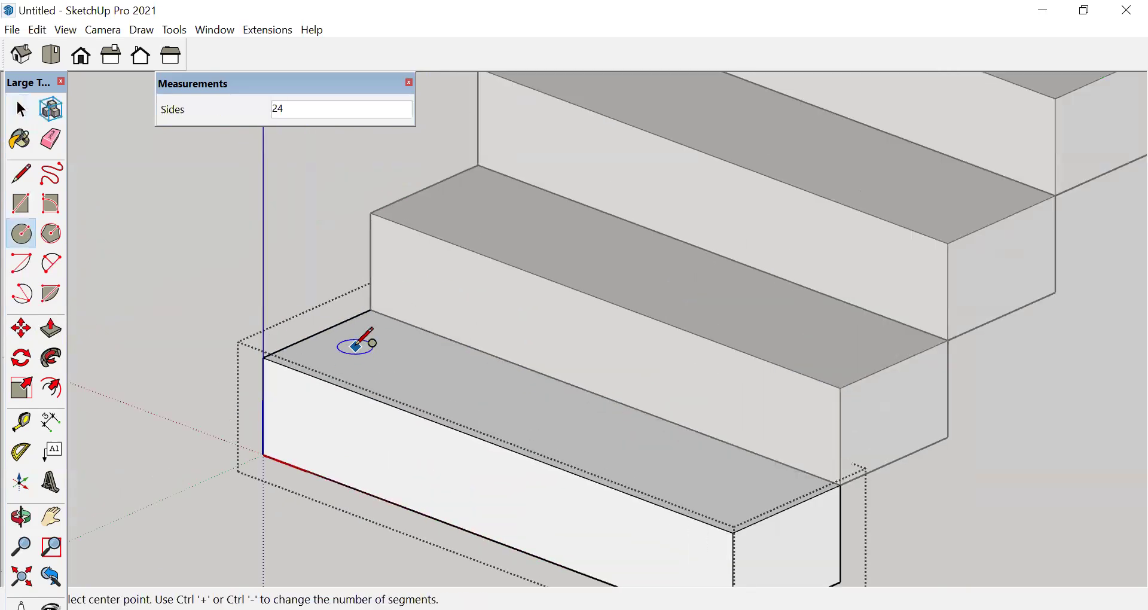
left_click(356, 347)
left_click(373, 335)
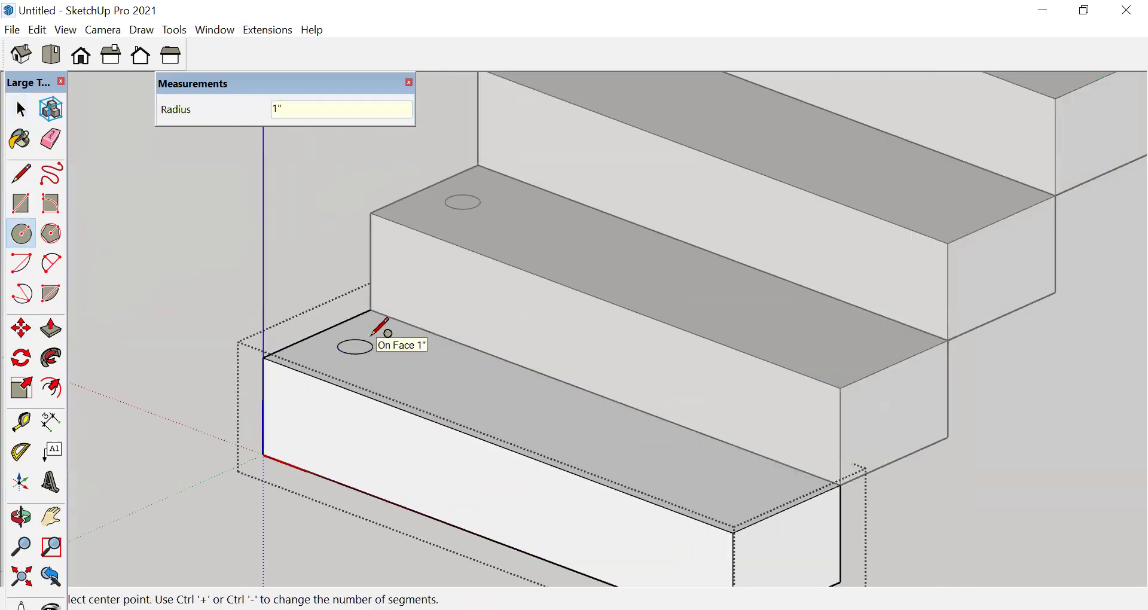
- Pull the circle on the lowest step's top face up 2'8" to form a baluster
key("space")
key("p")
left_click(358, 350)
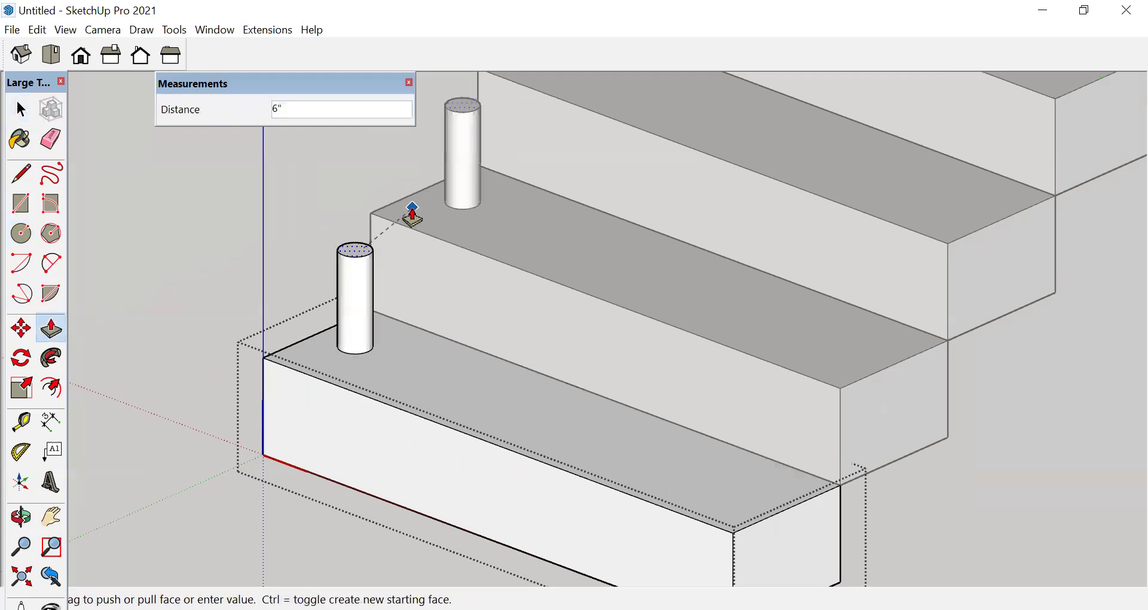
type("2'8")
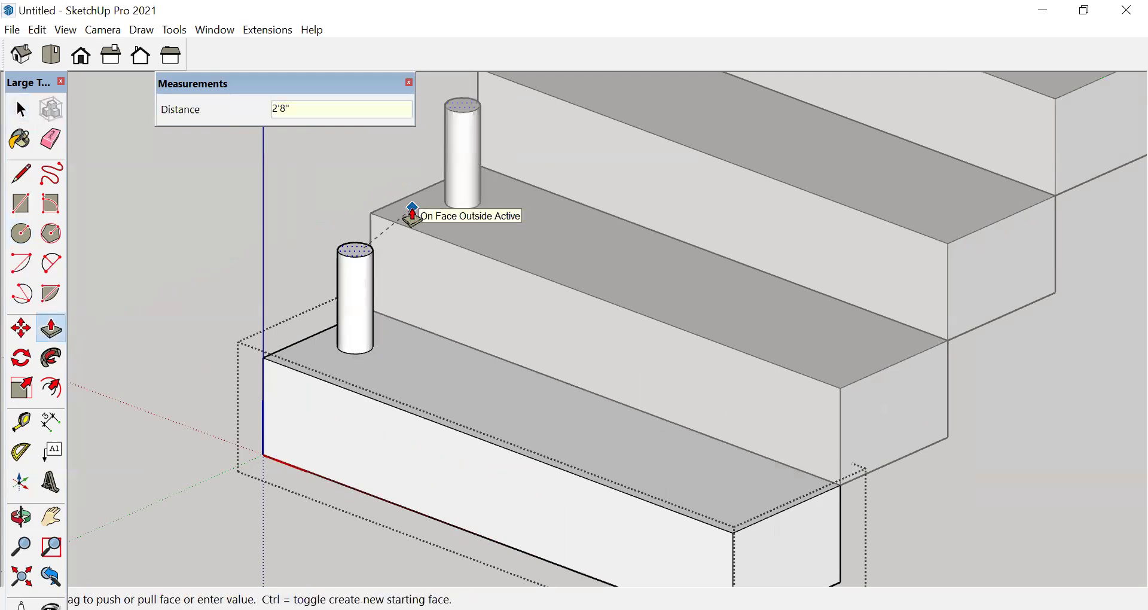
key("Return")
scroll(413, 214, "down", 2)
key("space")
- Draw a second circle of 1" radius near the opposite end of the lowest step's top face
scroll(639, 406, "up", 3)
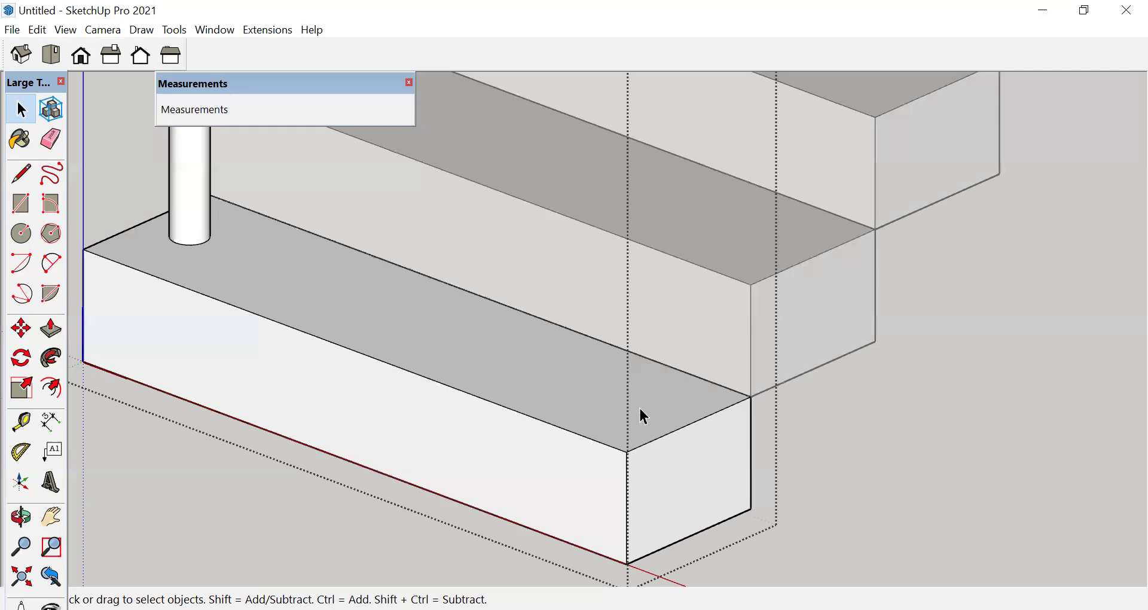
key("c")
left_click(654, 412)
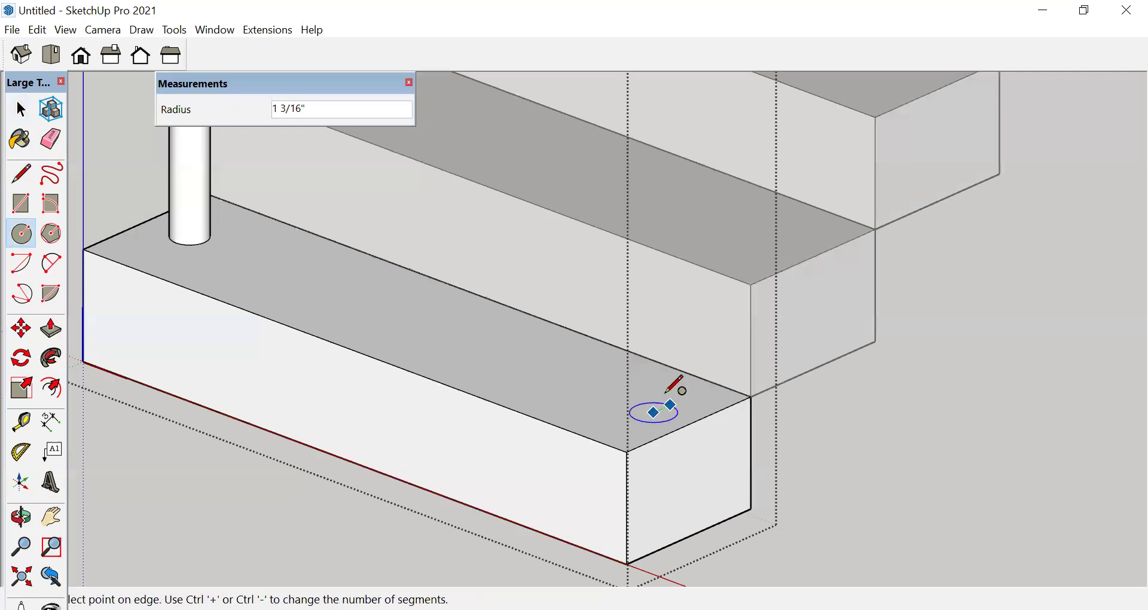
type("1")
key("Return")
key("space")
- Pull the second circle up 3' to form the other baluster
key("p")
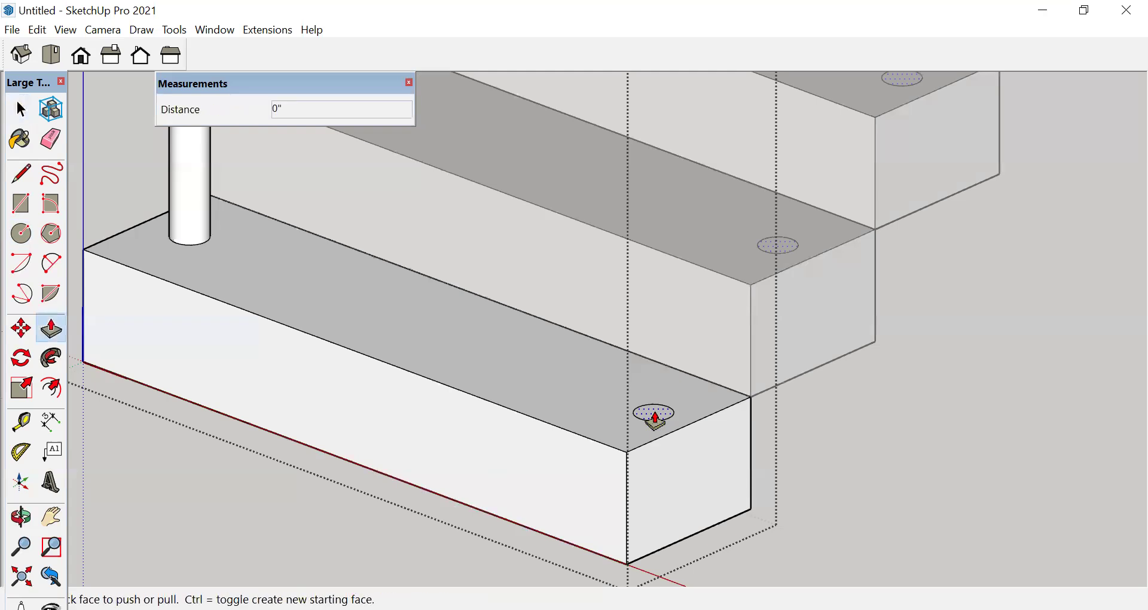
left_click(654, 412)
type("3'")
key("Return")
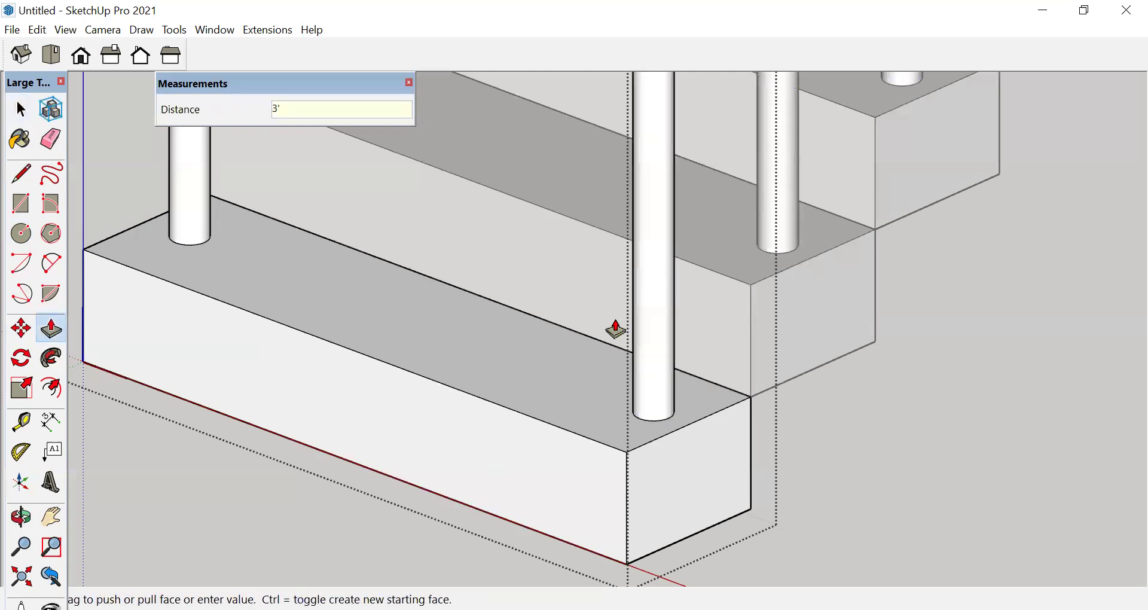
scroll(618, 328, "down", 6)
key("space")
- Draw a railing line from the first baluster's top centre to the top of the next step's baluster on the same side
scroll(532, 287, "up", 3)
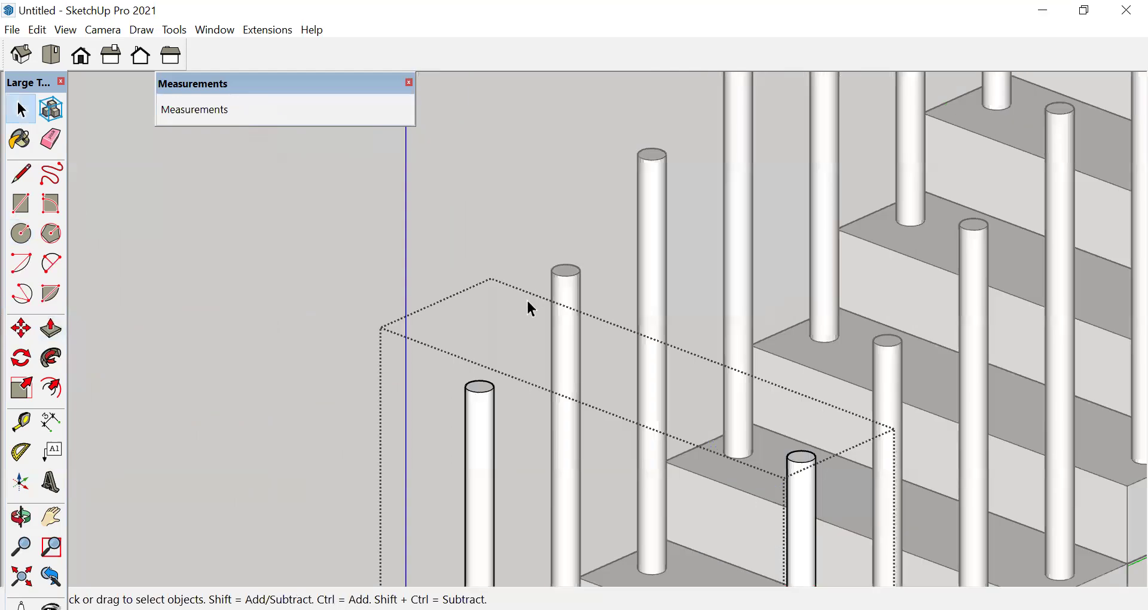
key("l")
scroll(503, 400, "up", 2)
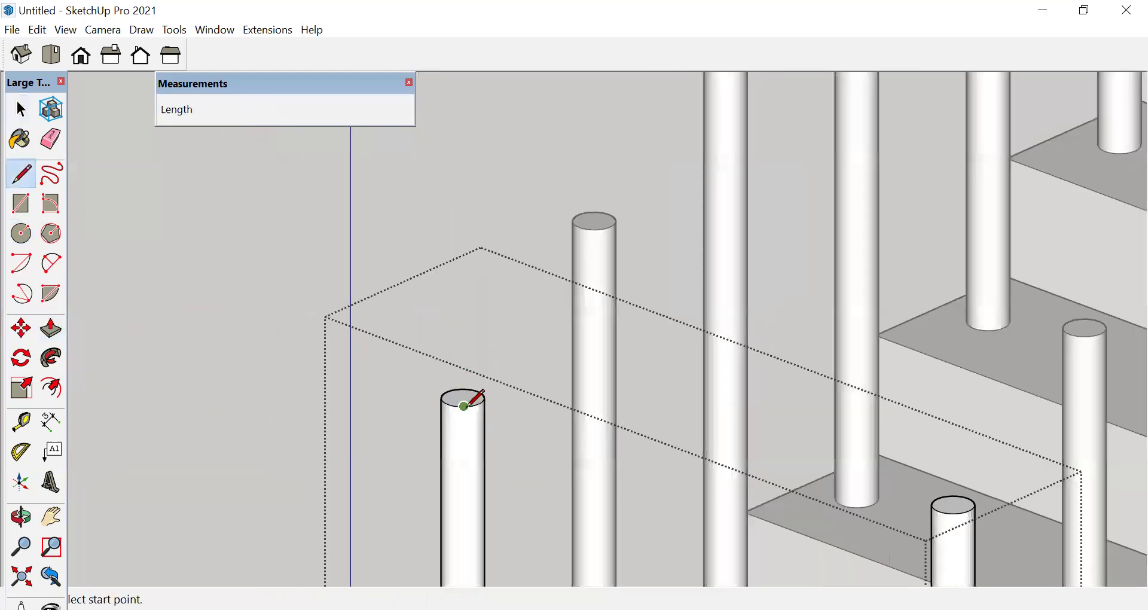
scroll(469, 400, "up", 1)
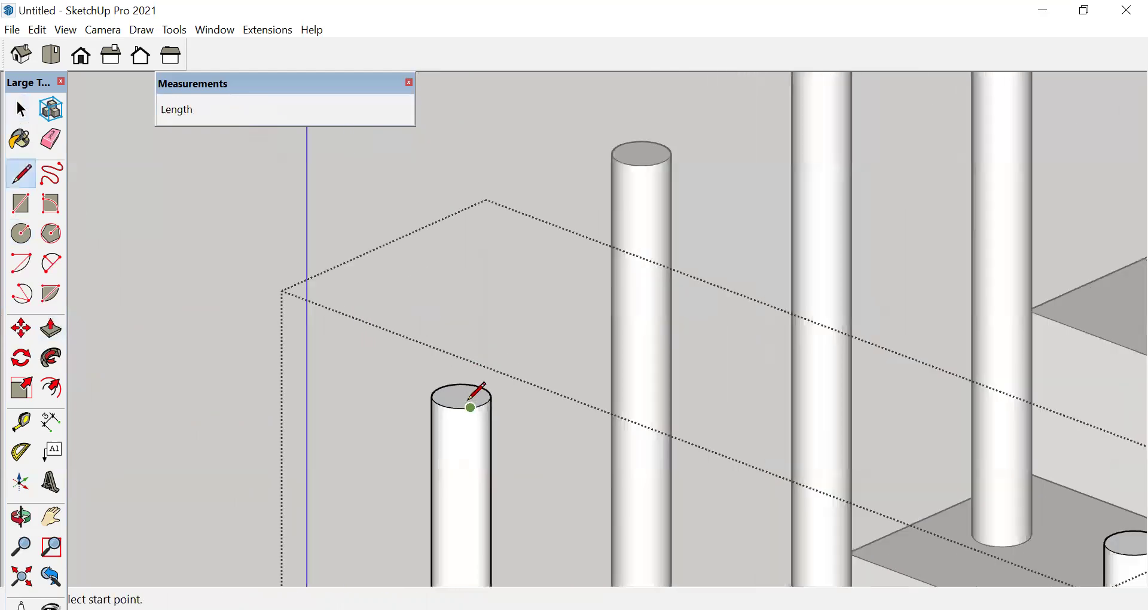
left_click(462, 396)
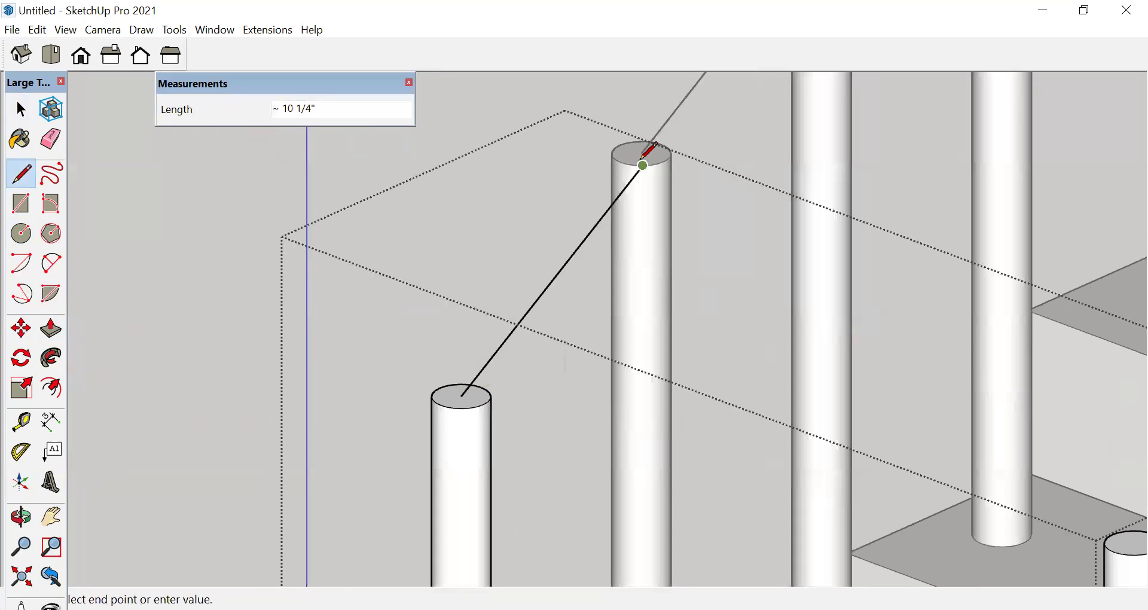
left_click(643, 165)
scroll(456, 251, "down", 5)
- Draw the matching railing line between the tops of the first two balusters on the opposite side of the stairs
key("space")
scroll(531, 315, "up", 3)
key("l")
scroll(565, 315, "up", 2)
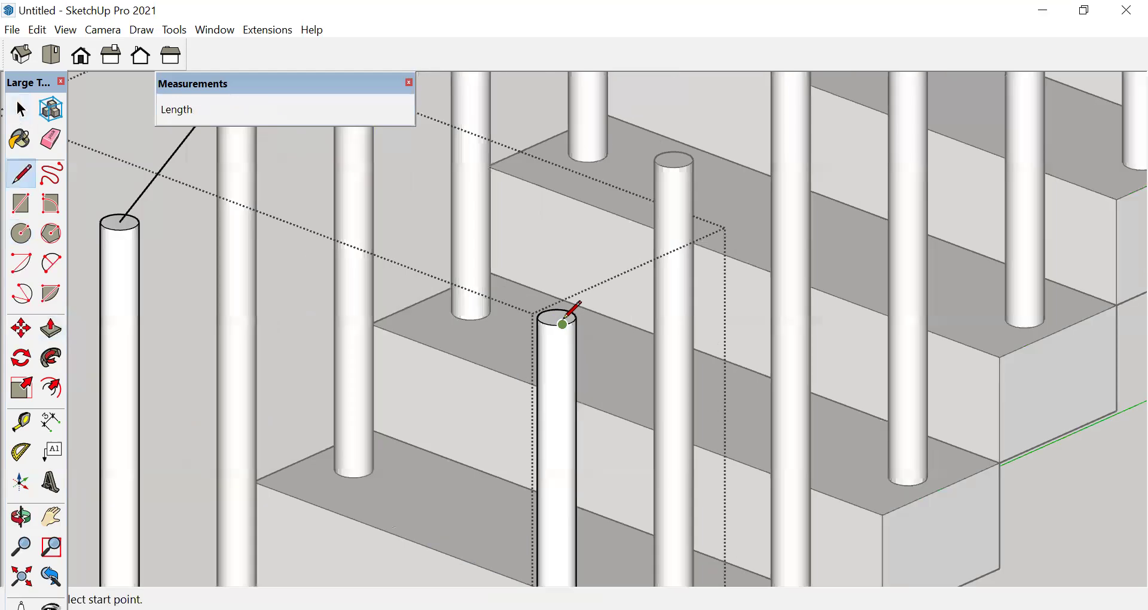
left_click(563, 324)
left_click(671, 163)
key("space")
scroll(615, 235, "down", 8)
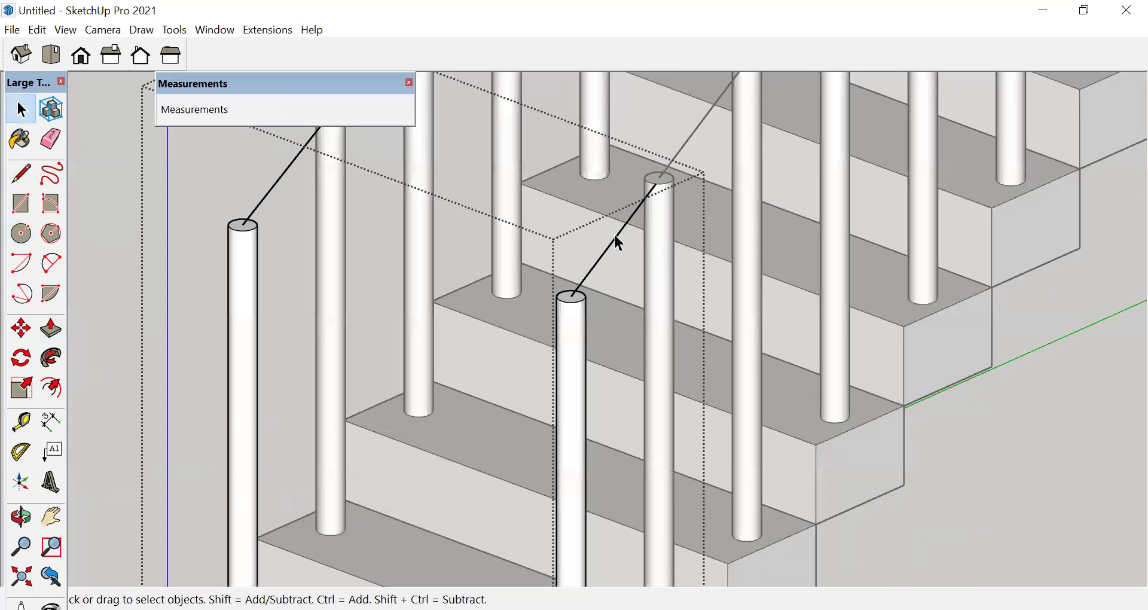
- Close the step component and examine the whole staircase with its balusters and railing from several angles
scroll(551, 335, "down", 5)
middle_click_drag(676, 333, 403, 349)
scroll(702, 273, "up", 3)
scroll(612, 271, "up", 1)
middle_click_drag(612, 271, 580, 325)
scroll(682, 446, "up", 4)
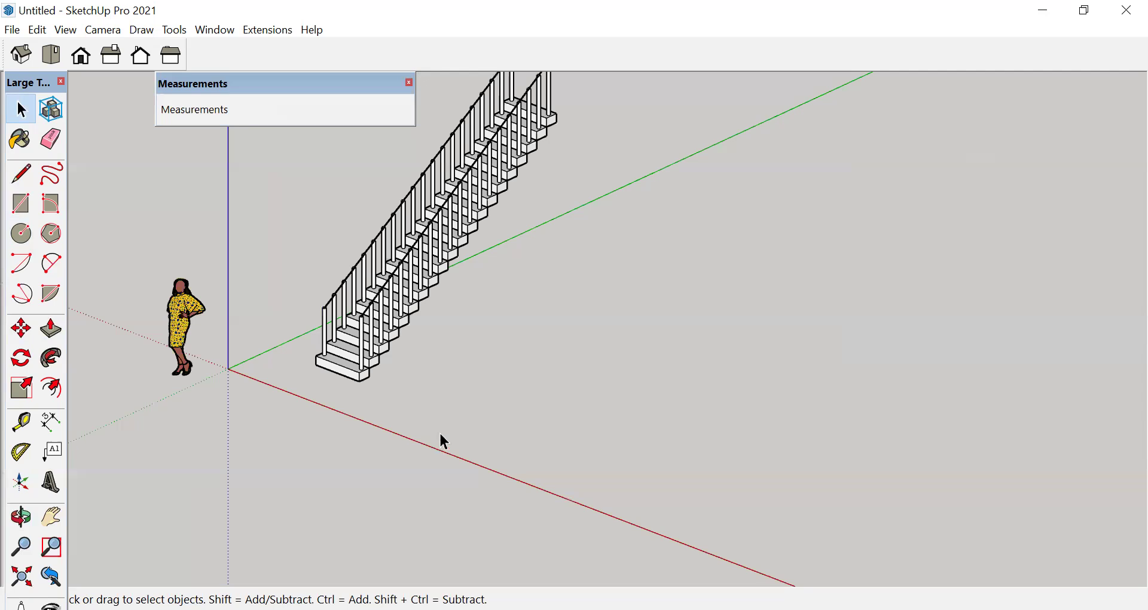
left_click(323, 368)
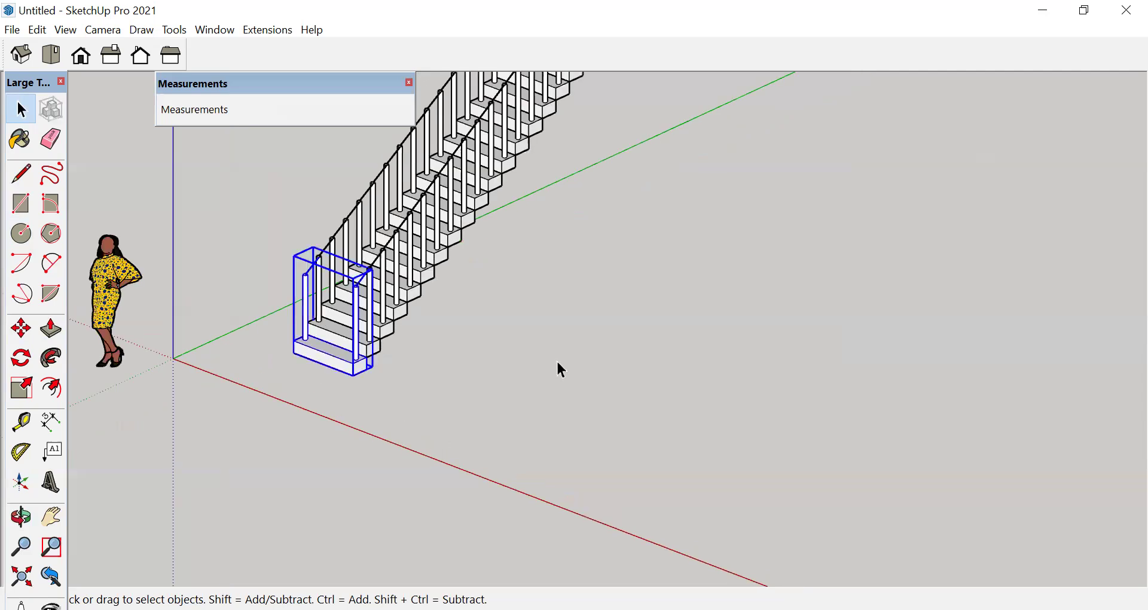
left_click(562, 370)
- Draw a 3' by 9" rectangle on the ground beside the staircase, working in top view
left_click(50, 55)
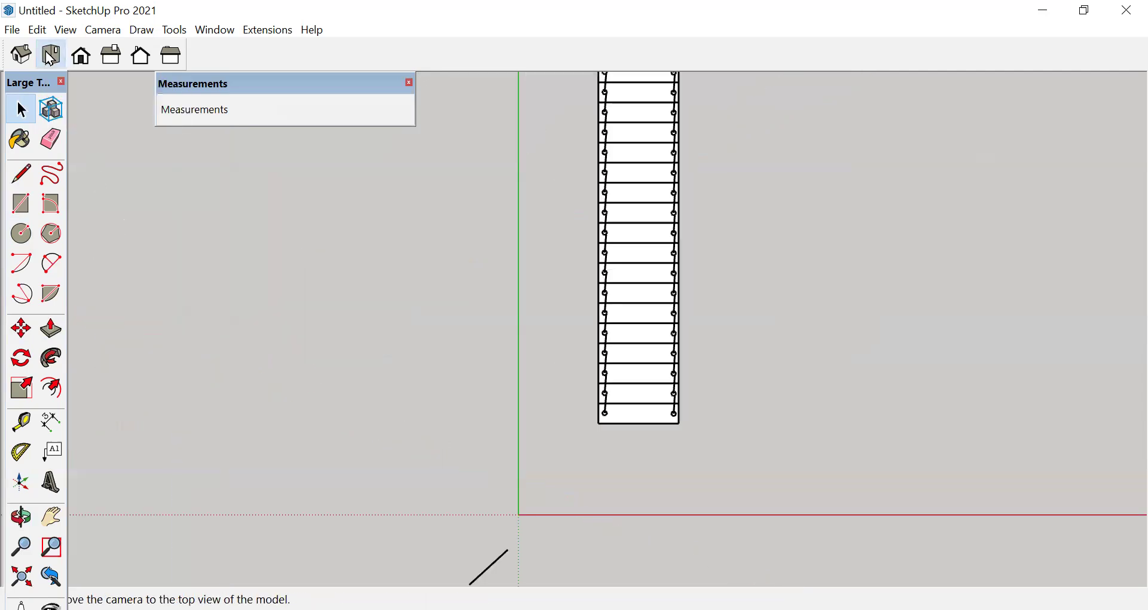
scroll(254, 374, "down", 4)
scroll(640, 351, "up", 2)
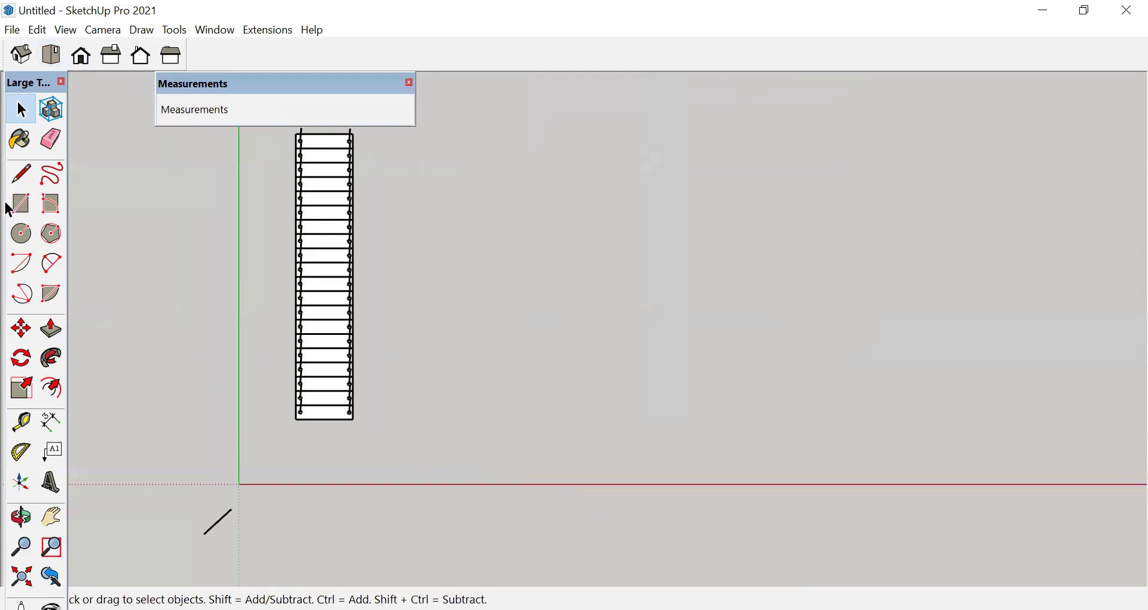
left_click(533, 296)
type("3',9\"")
key("Return")
key("space")
- Pull the new rectangle up into a solid step block
middle_click_drag(682, 355, 608, 420)
scroll(594, 406, "up", 2)
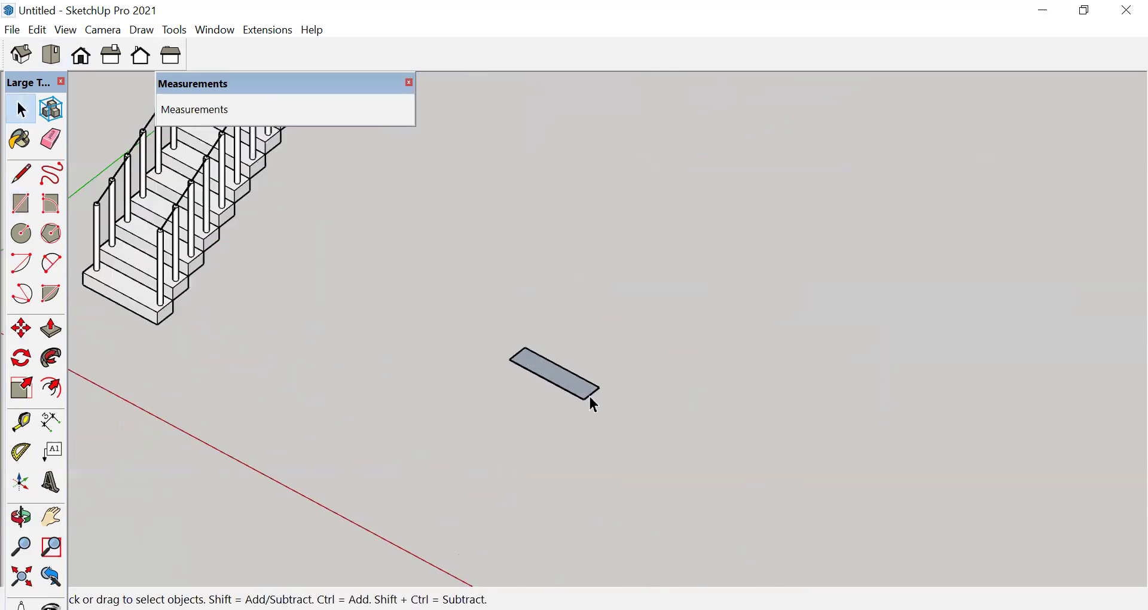
key("p")
left_click(580, 383)
scroll(577, 359, "down", 2)
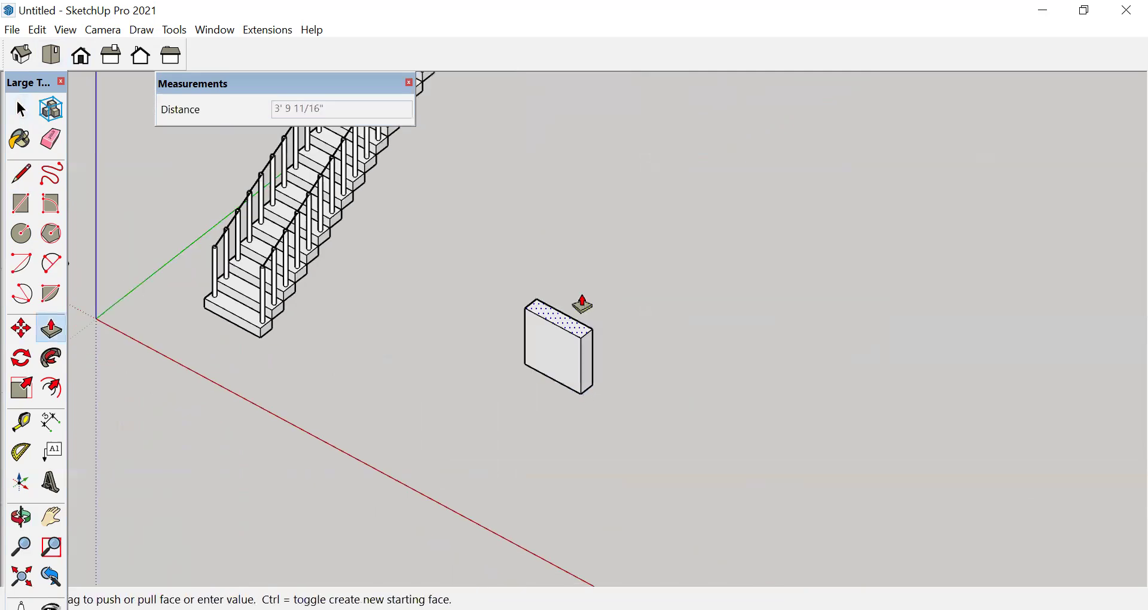
key("Return")
middle_click_drag(613, 398, 571, 380)
- Turn the entire step block into a component that replaces the selection
key("space")
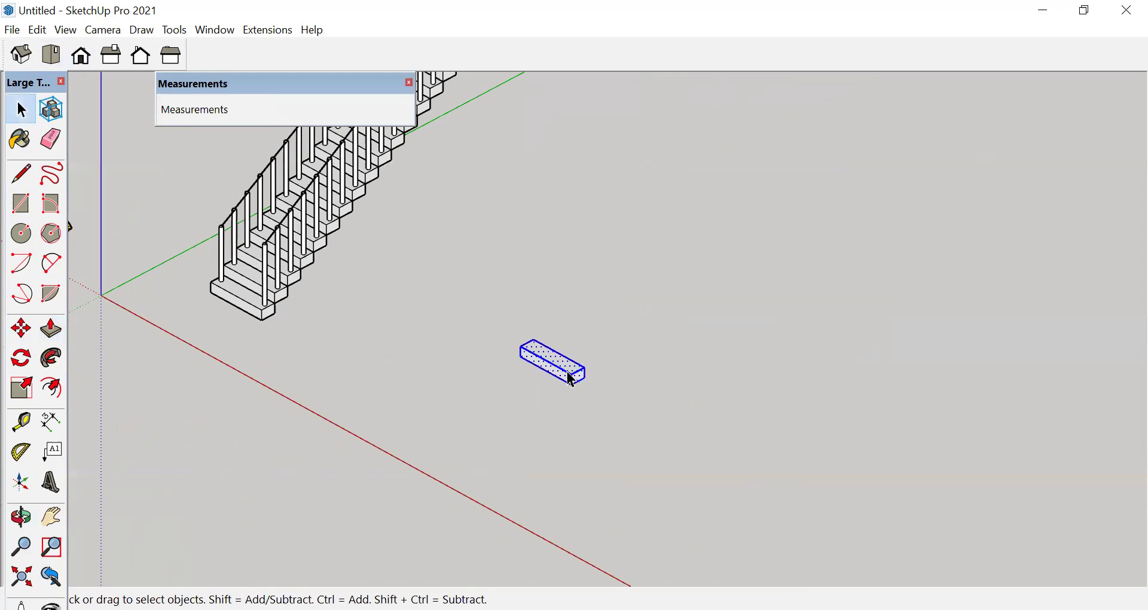
right_click(658, 180)
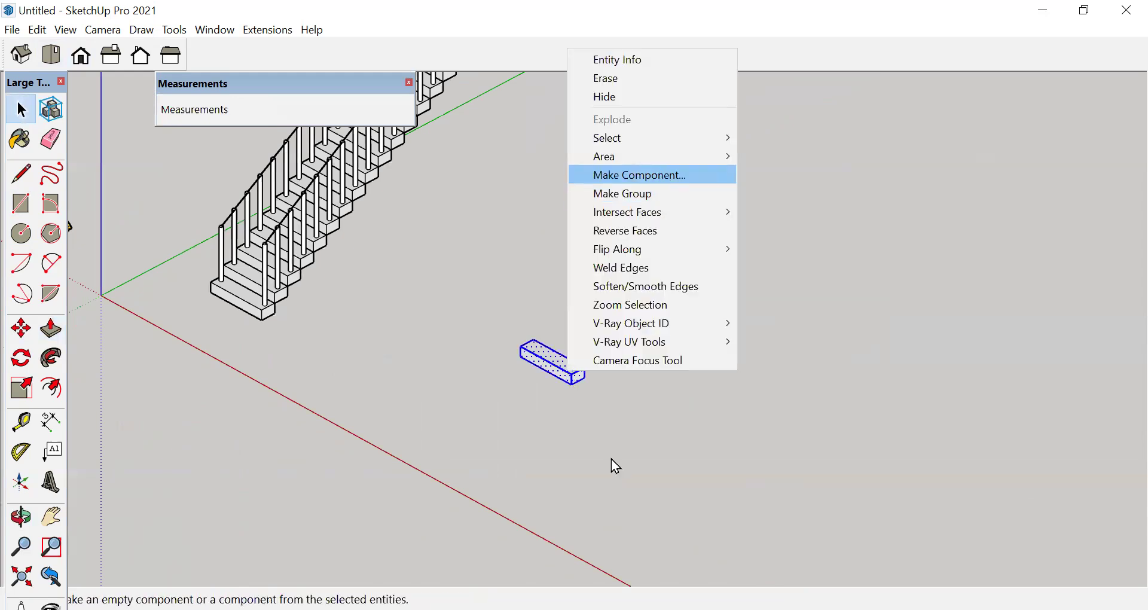
key("Return")
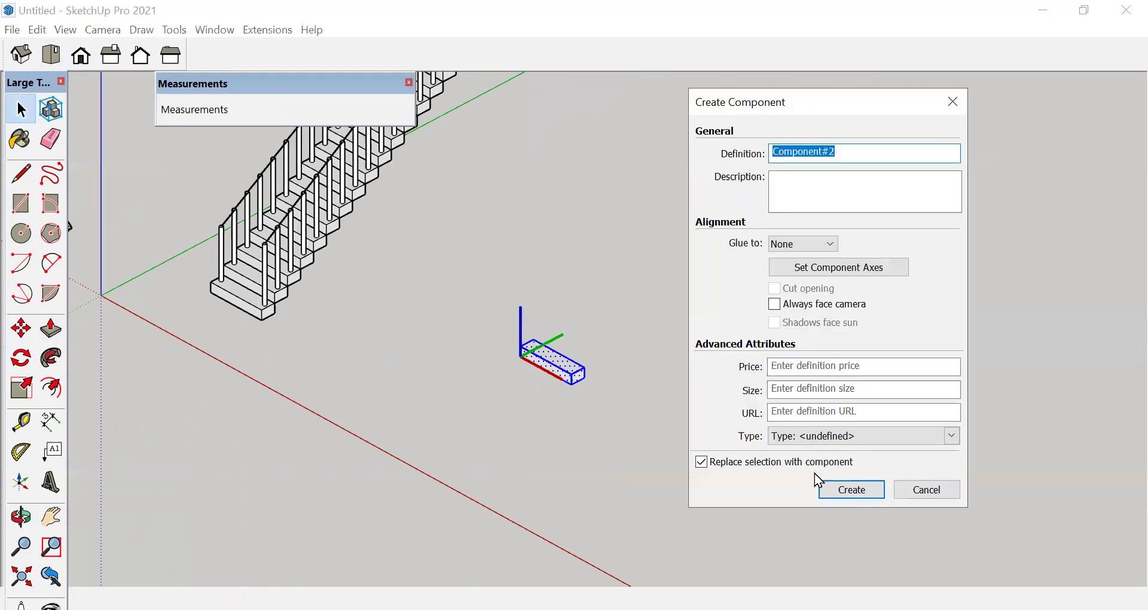
left_click(852, 490)
- Copy the step component onto the rear top edge of the first step and array it 11 times
middle_click_drag(572, 476, 597, 350)
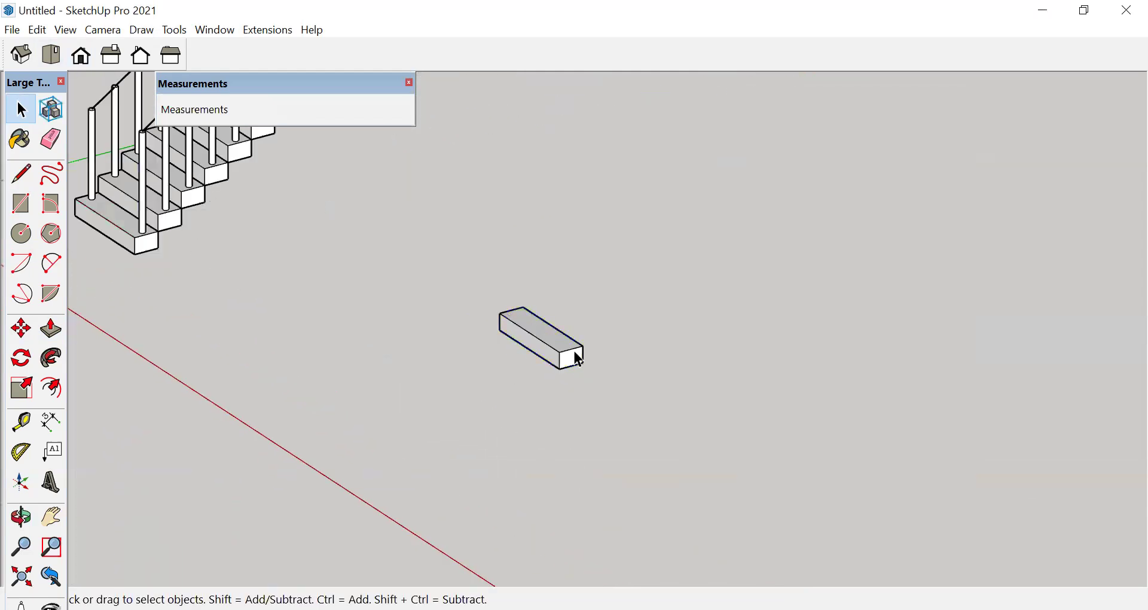
left_click(576, 358)
key("m")
key("ctrl")
left_click(561, 369)
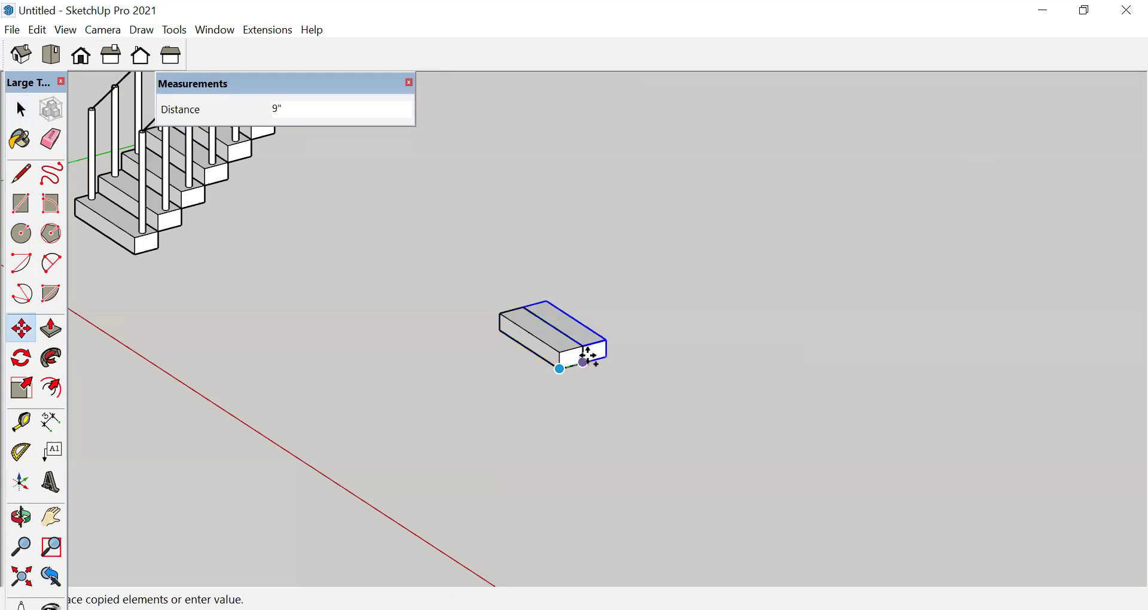
left_click(585, 341)
type("11")
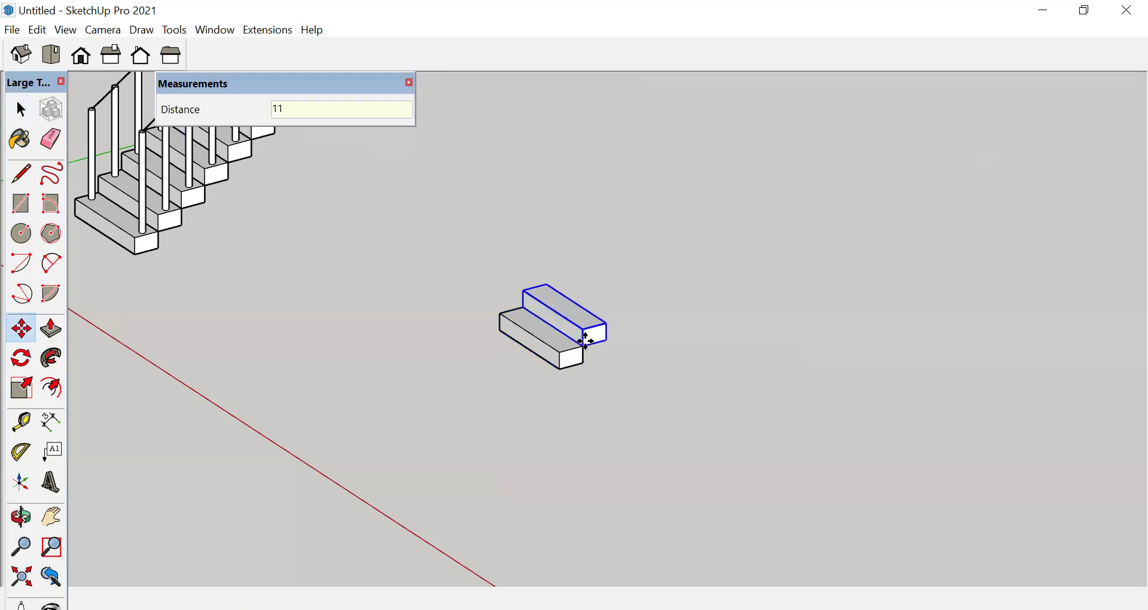
key("Return")
scroll(552, 401, "down", 3)
key("space")
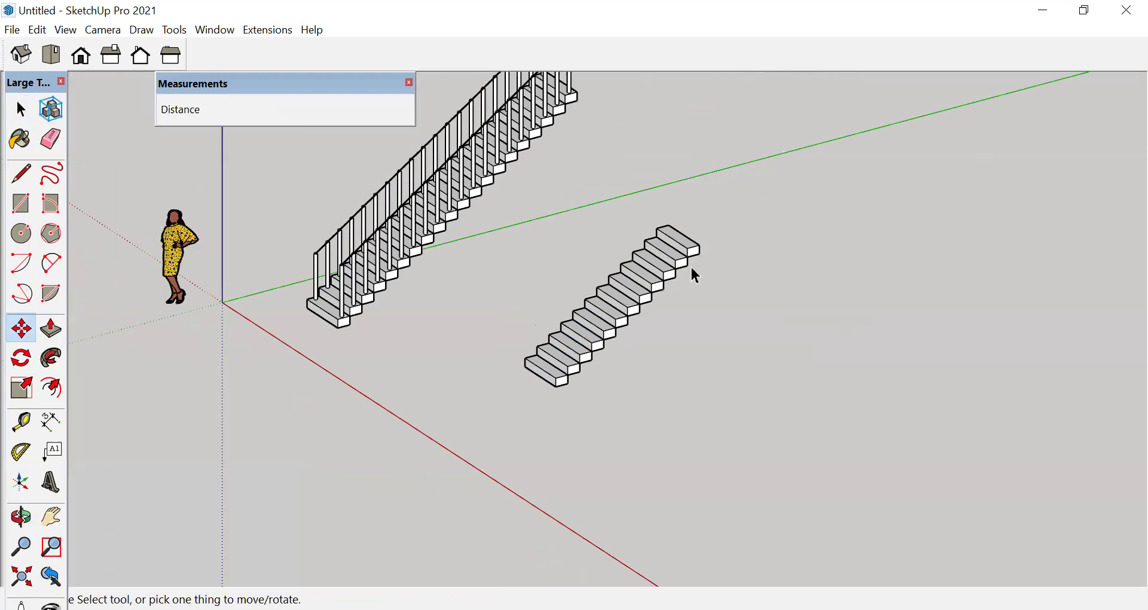
- Try to extend the shared step component by pulling the top step's rear face out about 7' 2 13/16"
scroll(690, 264, "up", 1)
scroll(712, 262, "up", 2)
left_click(676, 239)
middle_click_drag(820, 289, 377, 275)
scroll(611, 269, "up", 2)
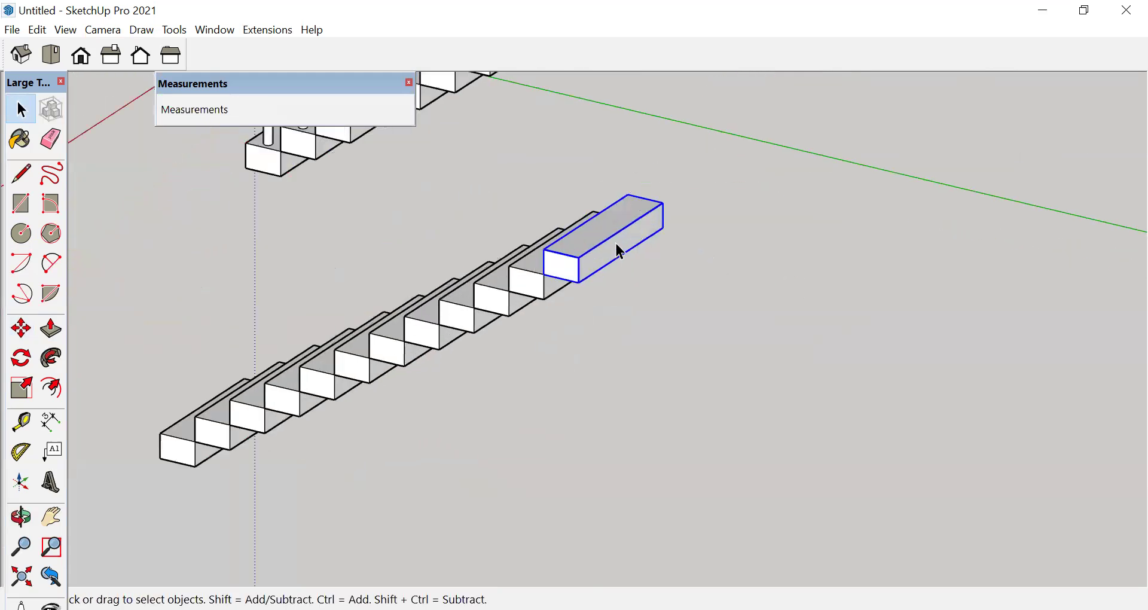
double_click(616, 243)
key("p")
left_click_drag(617, 246, 960, 299)
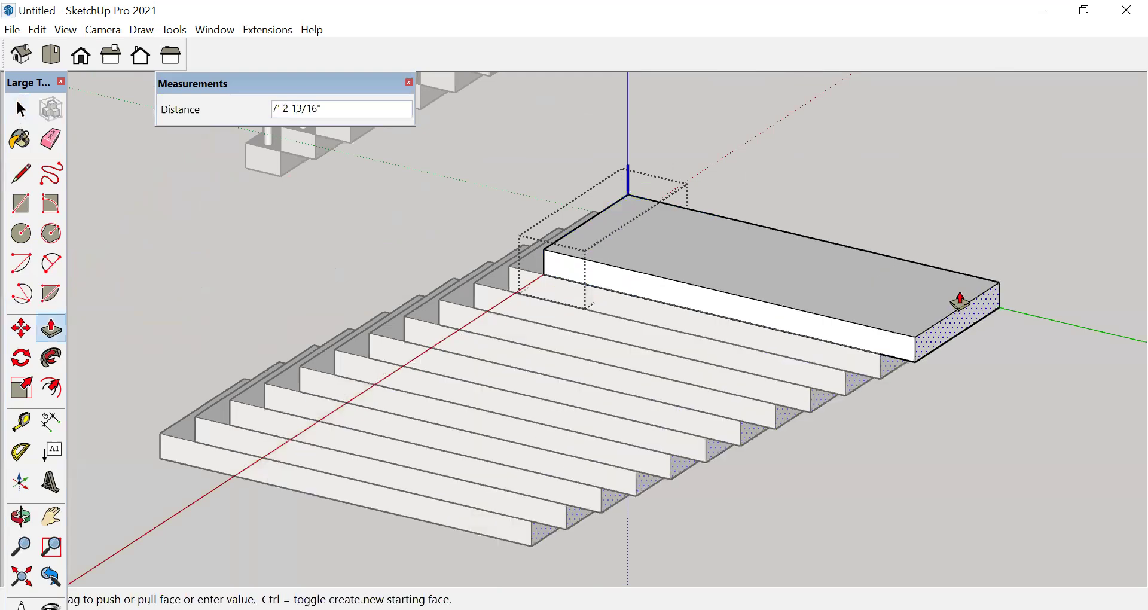
key("space")
left_click(695, 354)
- Make the topmost step of the new flight a unique component
middle_click_drag(681, 354, 669, 245)
scroll(669, 245, "up", 1)
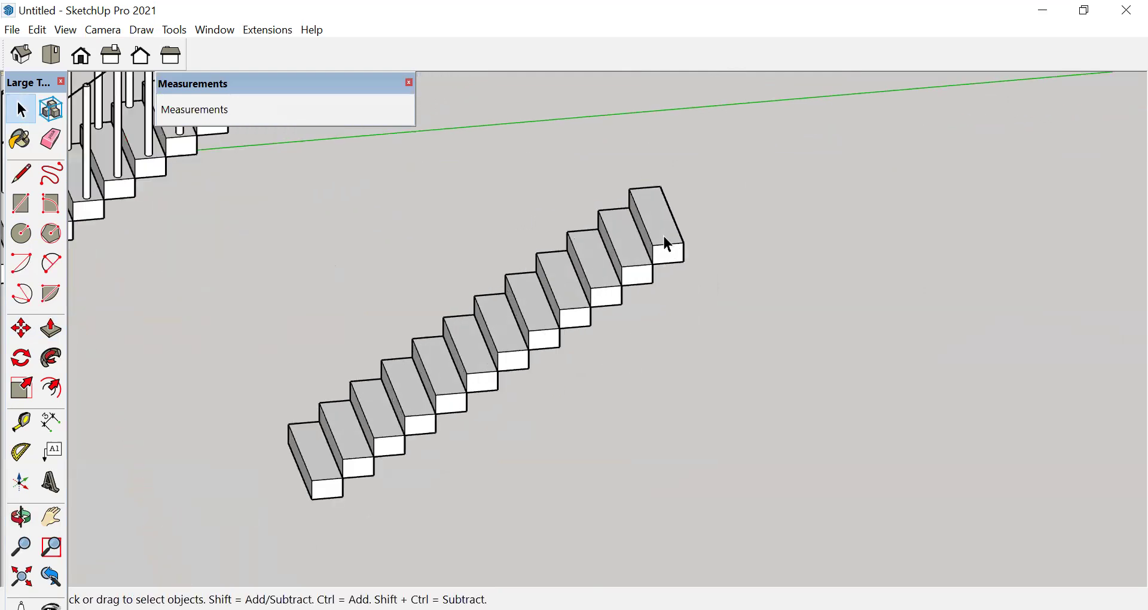
left_click(669, 246)
right_click(669, 245)
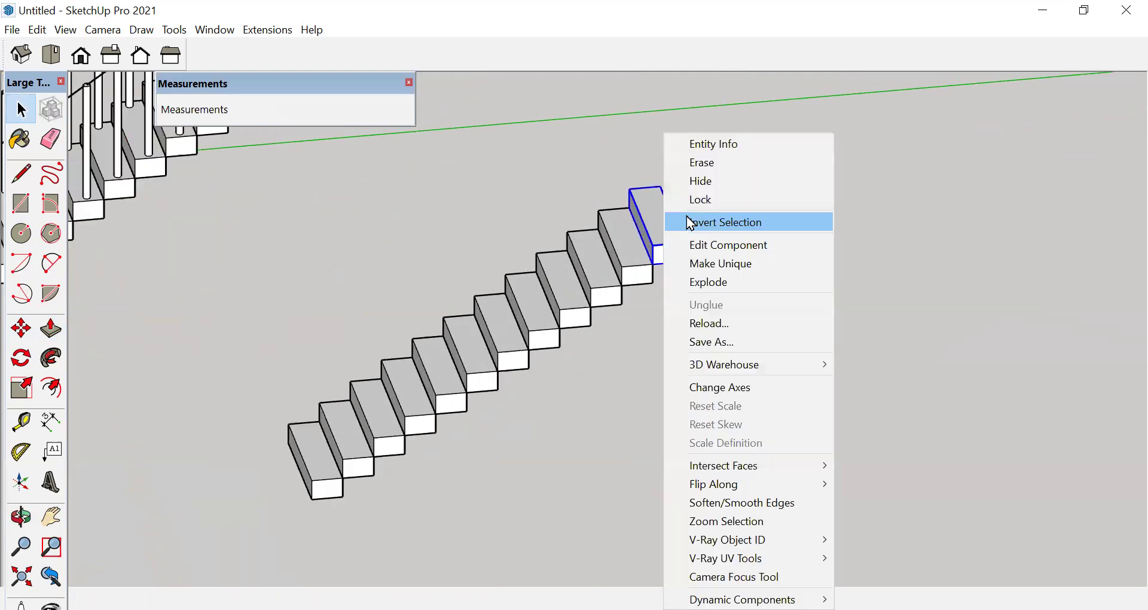
left_click(758, 266)
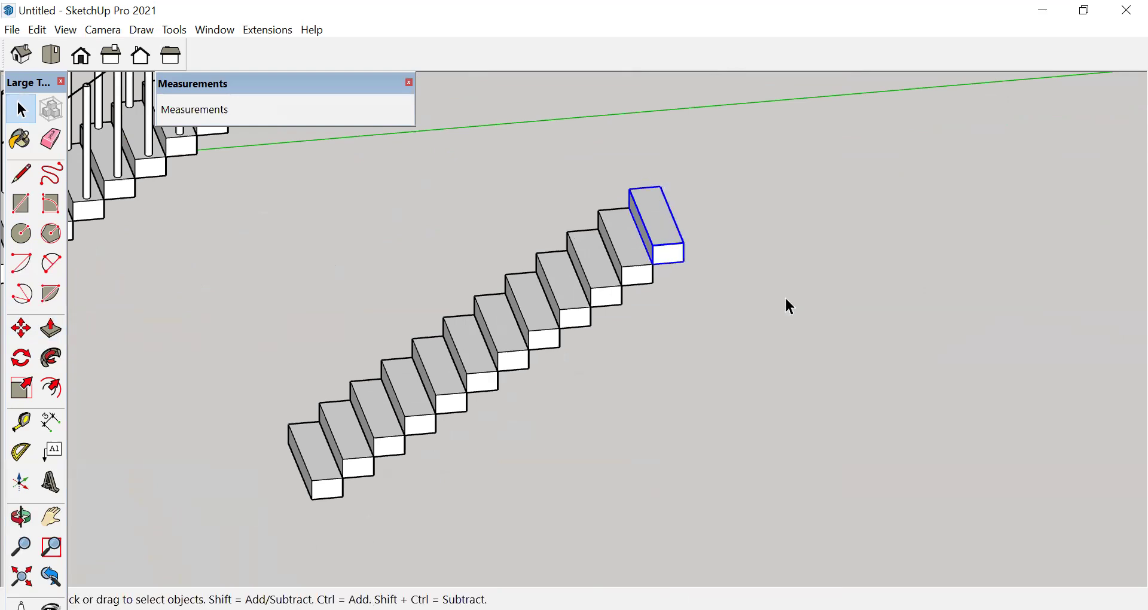
- Open the topmost step and pull its rear face out 2' 6" to start a landing
middle_click_drag(843, 421, 625, 215)
double_click(629, 242)
scroll(631, 242, "up", 2)
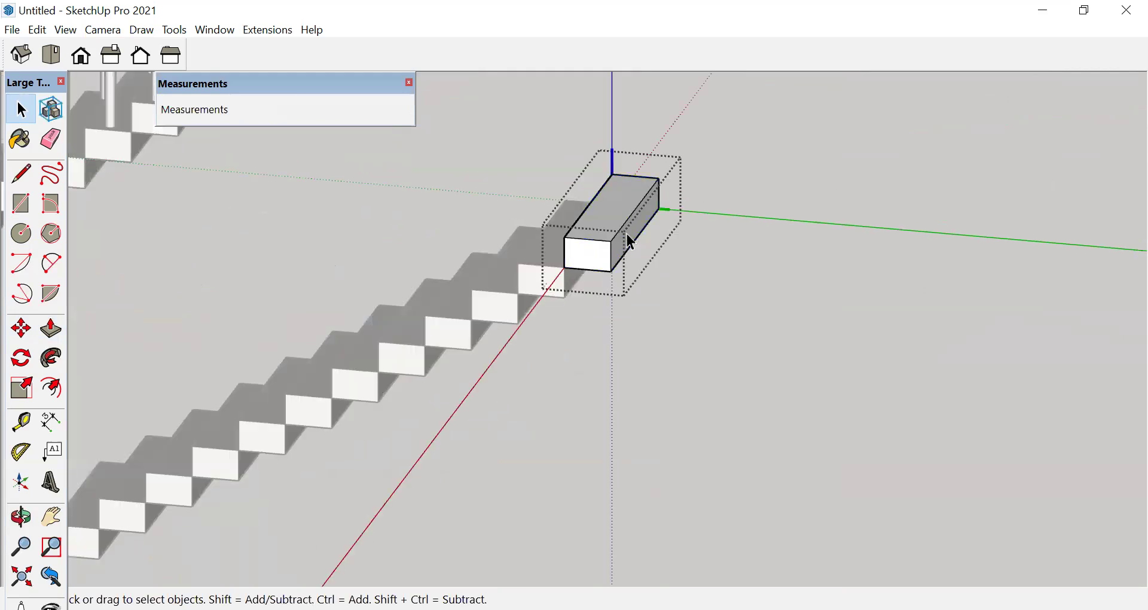
key("p")
left_click(629, 241)
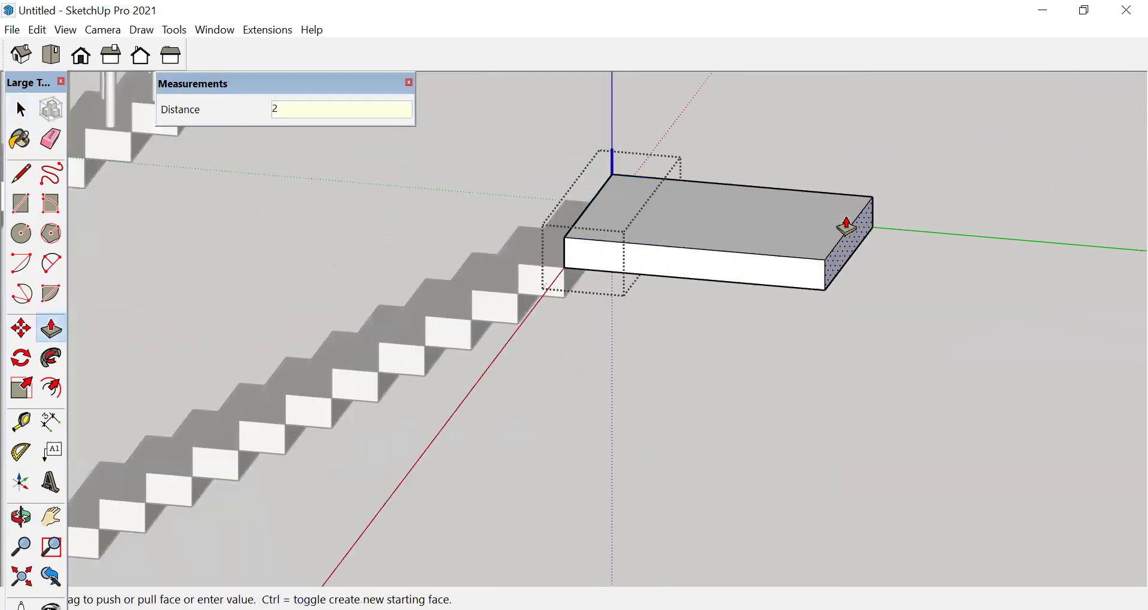
key("Return")
- Pull the landing's end face out 3' to widen it sideways beyond the flight
middle_click_drag(845, 223, 805, 190)
scroll(805, 195, "up", 2)
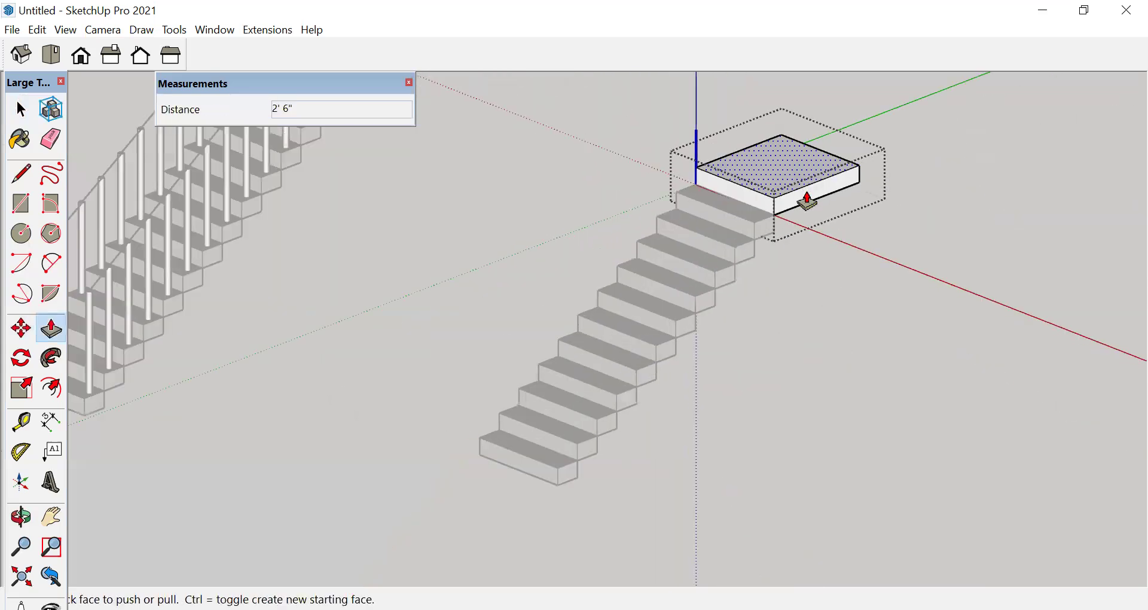
left_click(805, 198)
type("3")
key("Return")
scroll(544, 320, "down", 3)
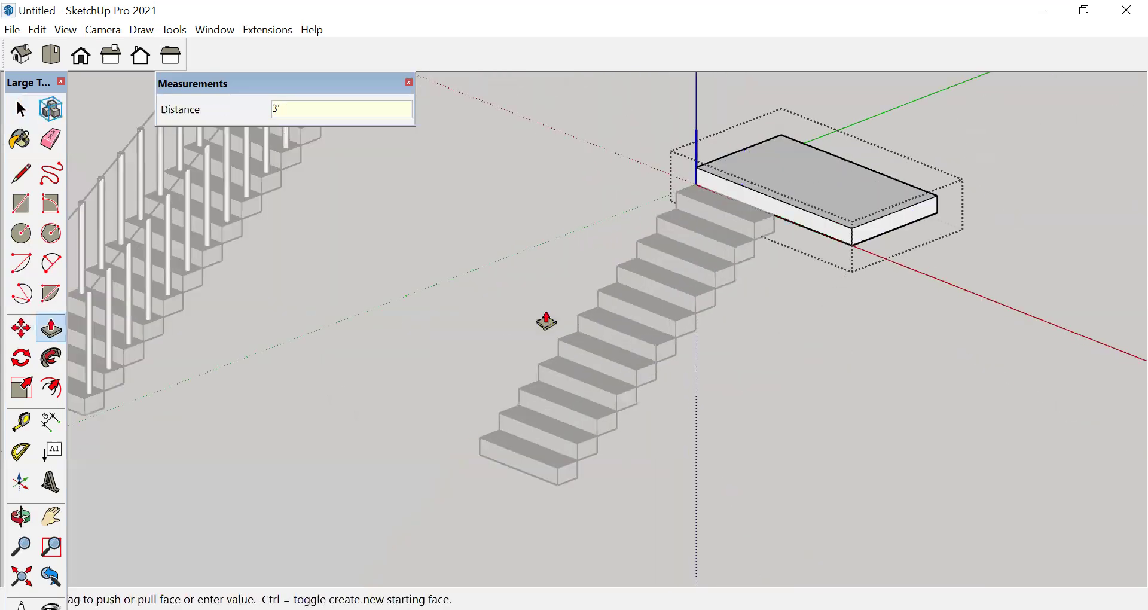
- Close the landing component and copy the lowest step to the front corner of the landing's widened part
key("space")
middle_click_drag(544, 320, 769, 430)
left_click(579, 444)
left_click(545, 437)
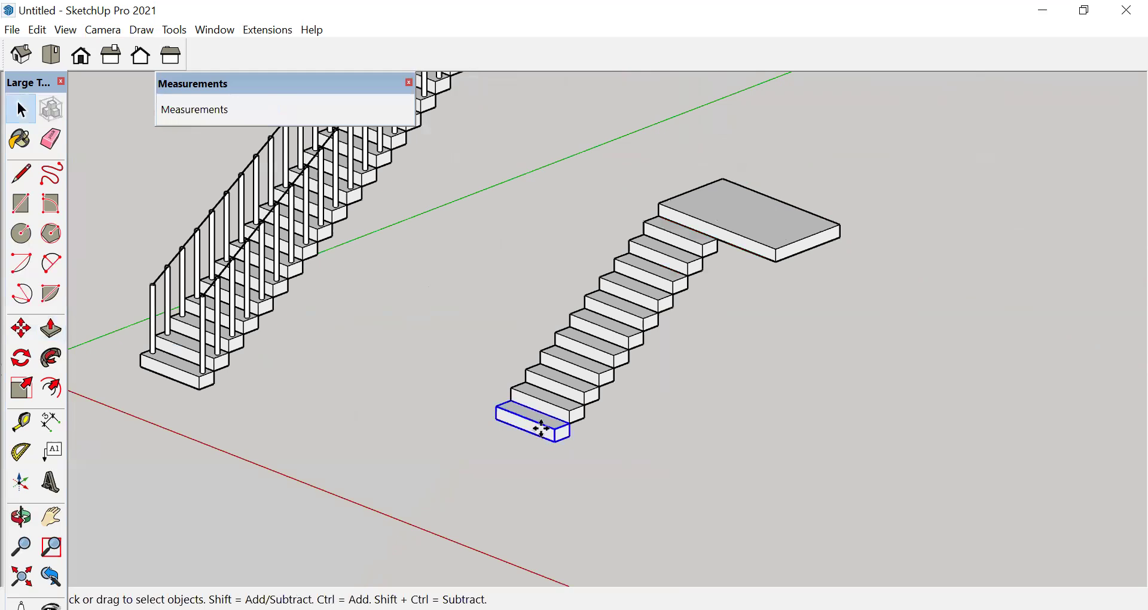
key("m")
left_click(569, 436)
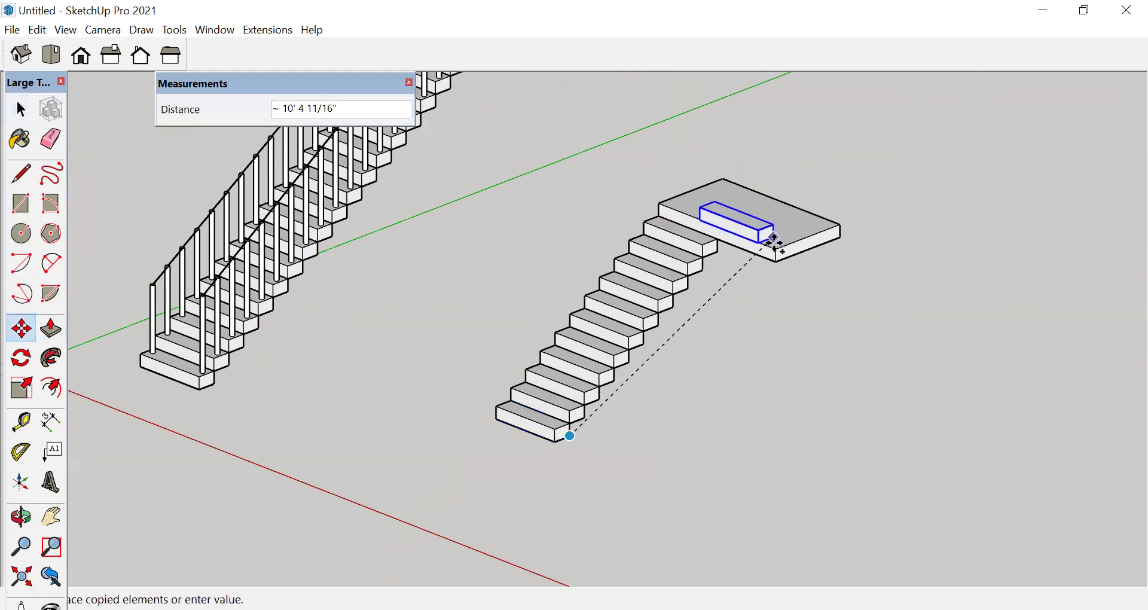
left_click(771, 257)
key("space")
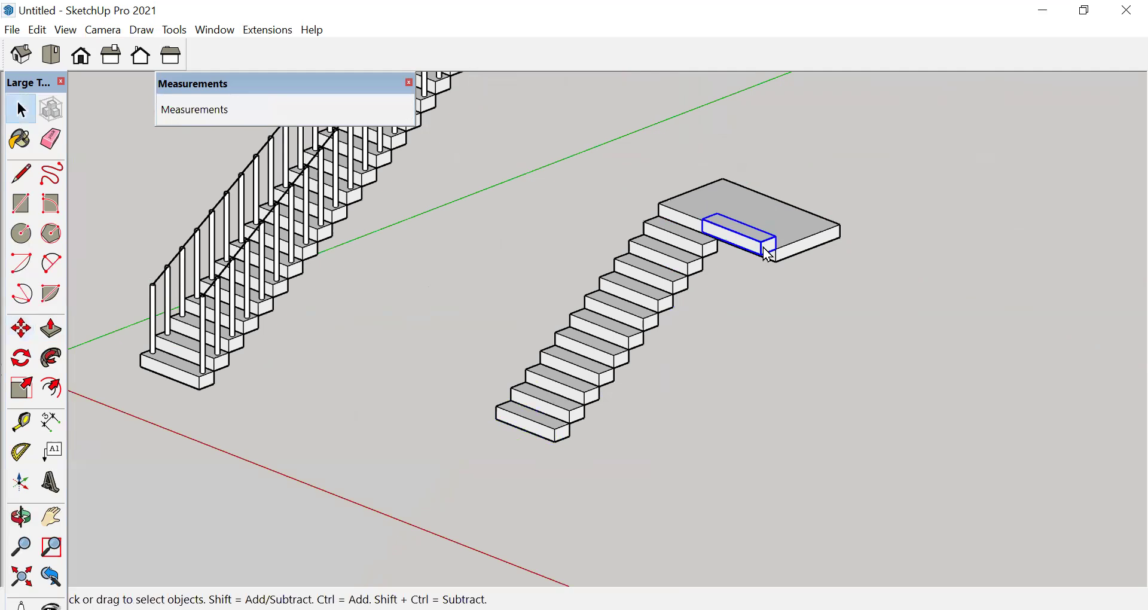
- Make the copied step unique and move it up to the landing's front top corner
right_click(769, 256)
left_click(861, 268)
middle_click_drag(533, 341, 537, 356)
key("m")
left_click(543, 332)
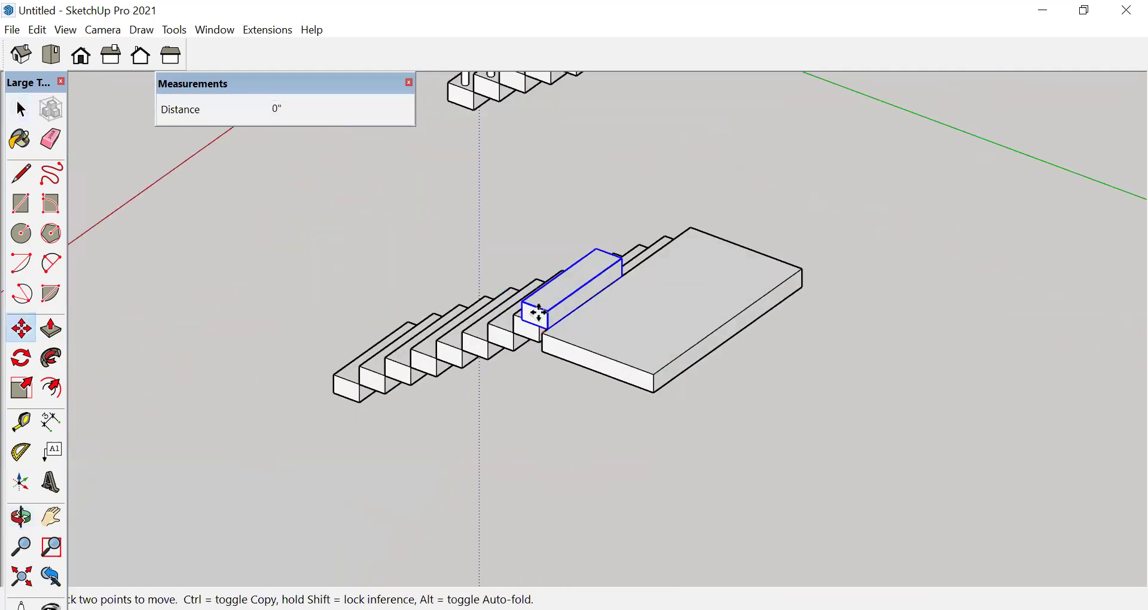
- Copy the landing's step one tread forward and up, and array it 8 times to form the second flight
key("ctrl")
left_click(515, 303)
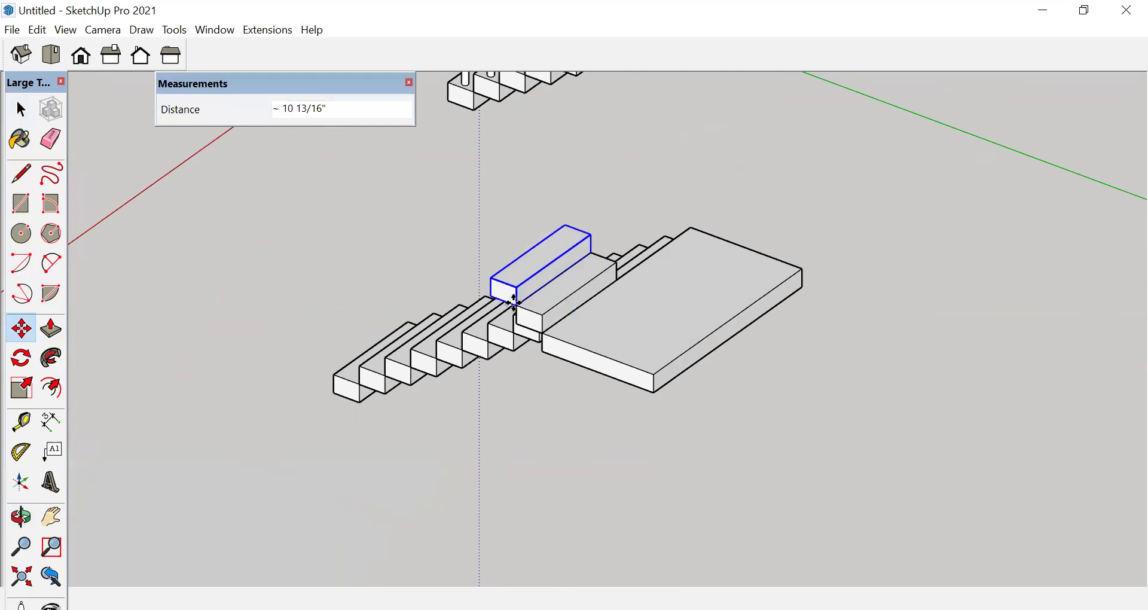
type("8X")
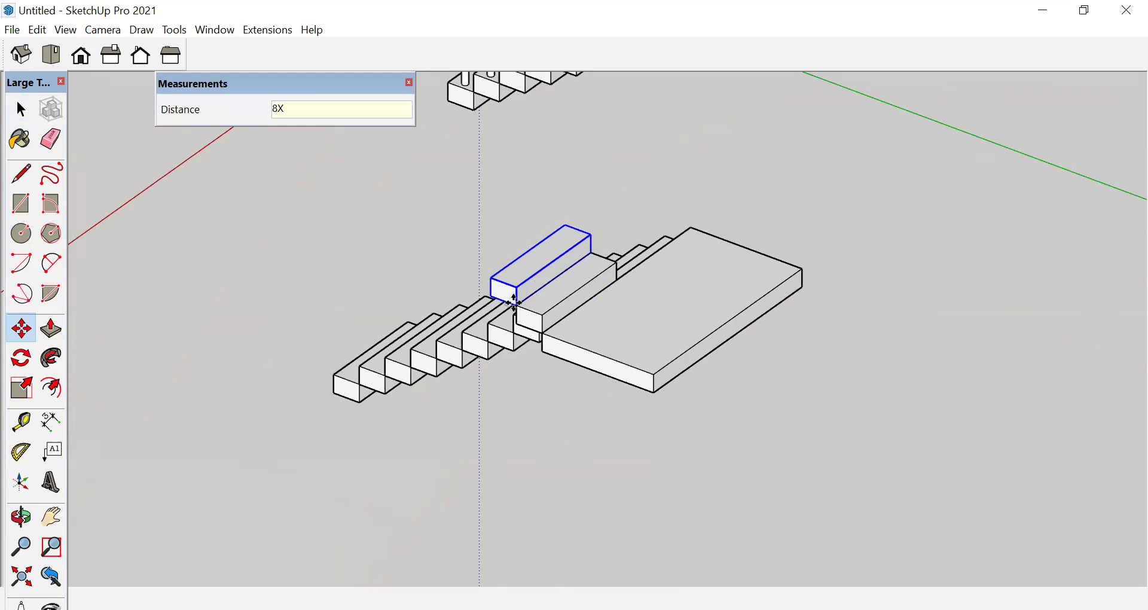
key("Return")
scroll(539, 320, "down", 2)
key("space")
left_click(625, 469)
middle_click_drag(405, 465, 818, 403)
scroll(613, 468, "up", 5)
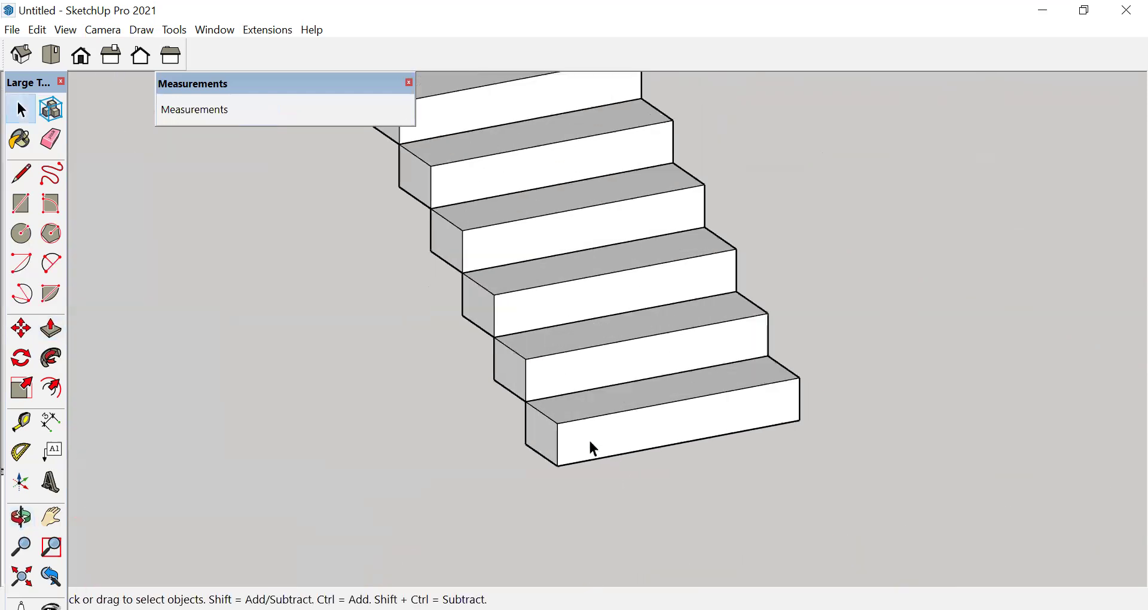
- Open the first flight's lowest step for editing and draw a 1" radius circle near one end of its tread
double_click(586, 432)
key("c")
scroll(541, 341, "up", 4)
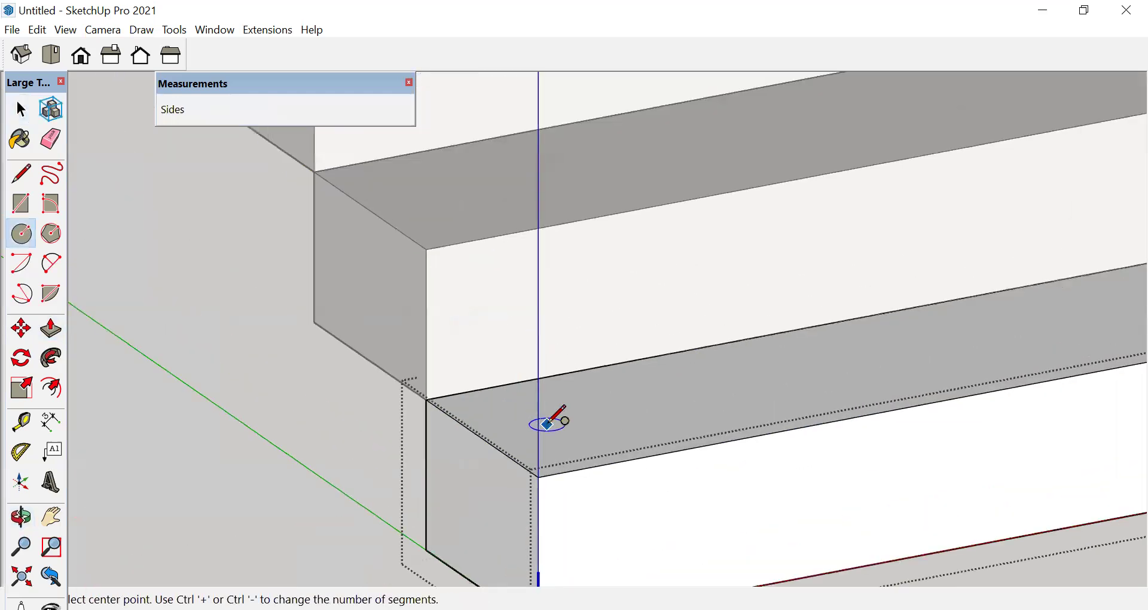
left_click(547, 425)
type("1")
key("Return")
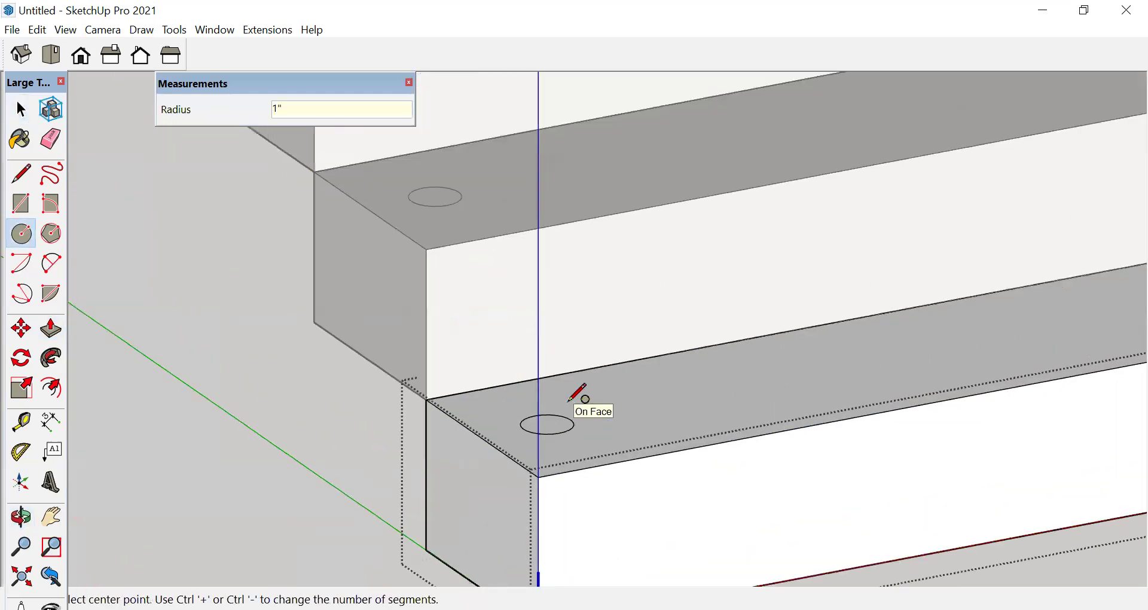
key("space")
- Pull the tread's circle up 3' to form a baluster on the steps of the first flight
key("p")
left_click(556, 425)
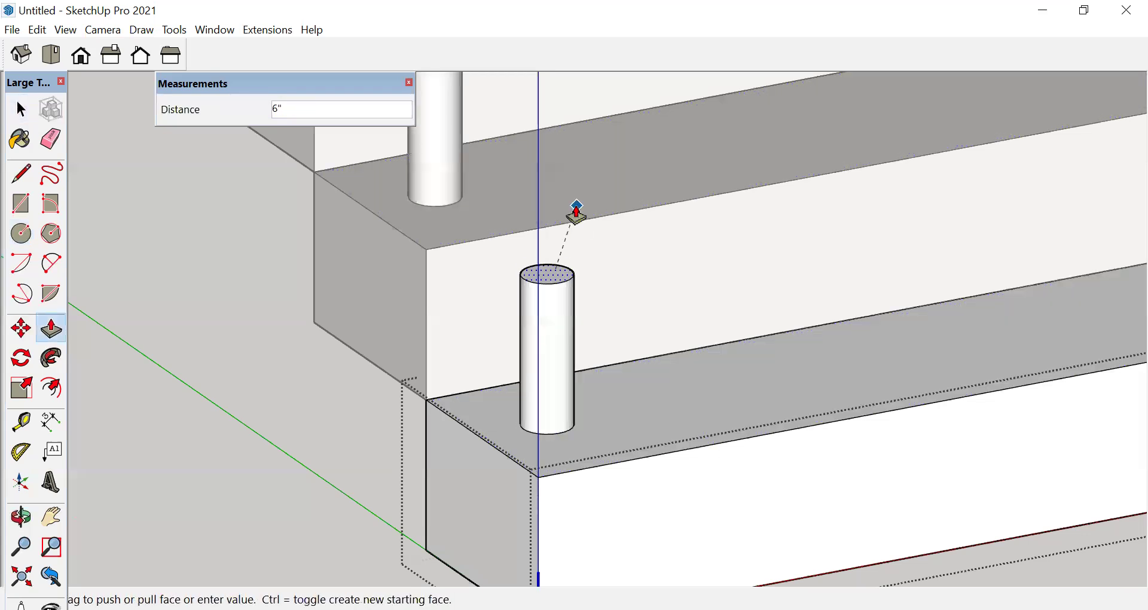
type("3'")
key("Return")
scroll(501, 373, "down", 3)
key("space")
- Draw a second 1" radius circle near the opposite end of the lowest step's tread
scroll(687, 344, "up", 2)
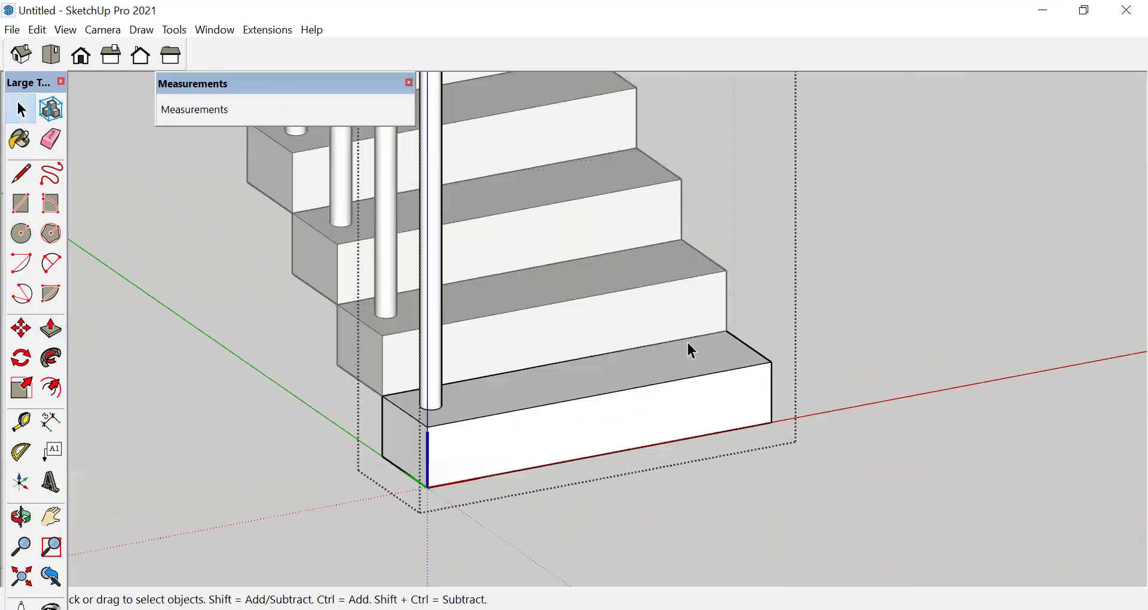
scroll(732, 363, "up", 2)
key("c")
left_click(751, 357)
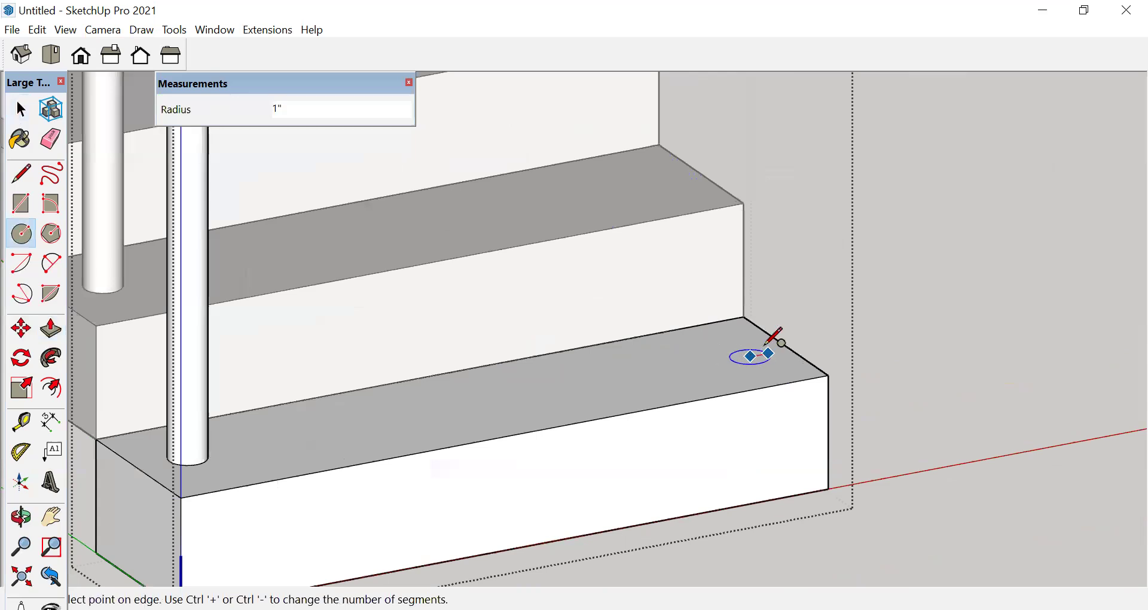
left_click(768, 346)
- Pull the second tread circle up 3' to give the first flight balusters along its opposite side
key("p")
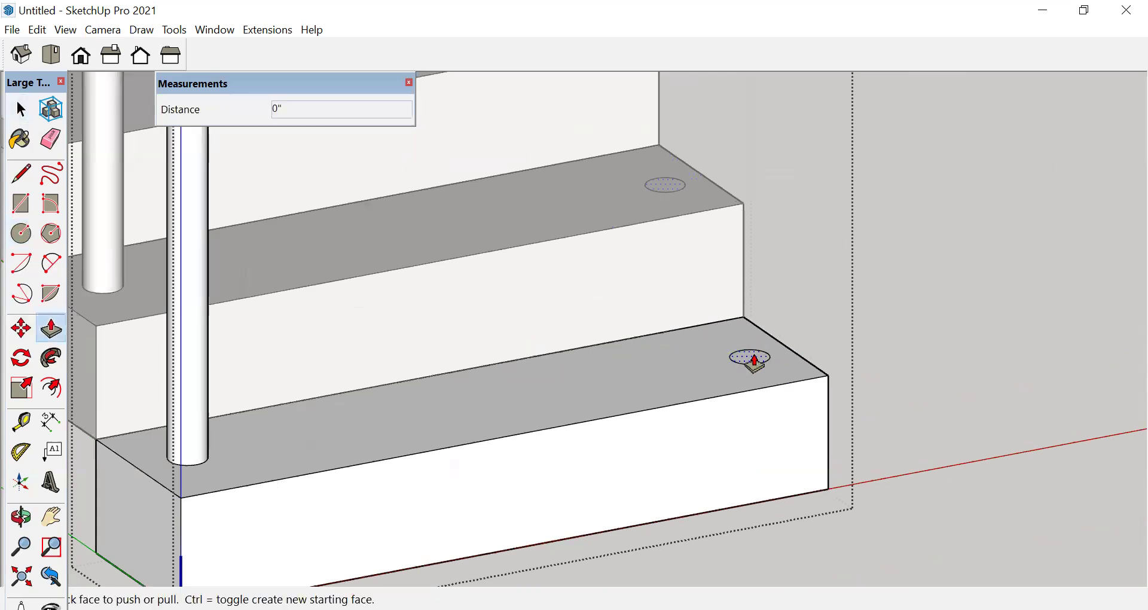
left_click(754, 358)
key("Return")
scroll(674, 356, "down", 8)
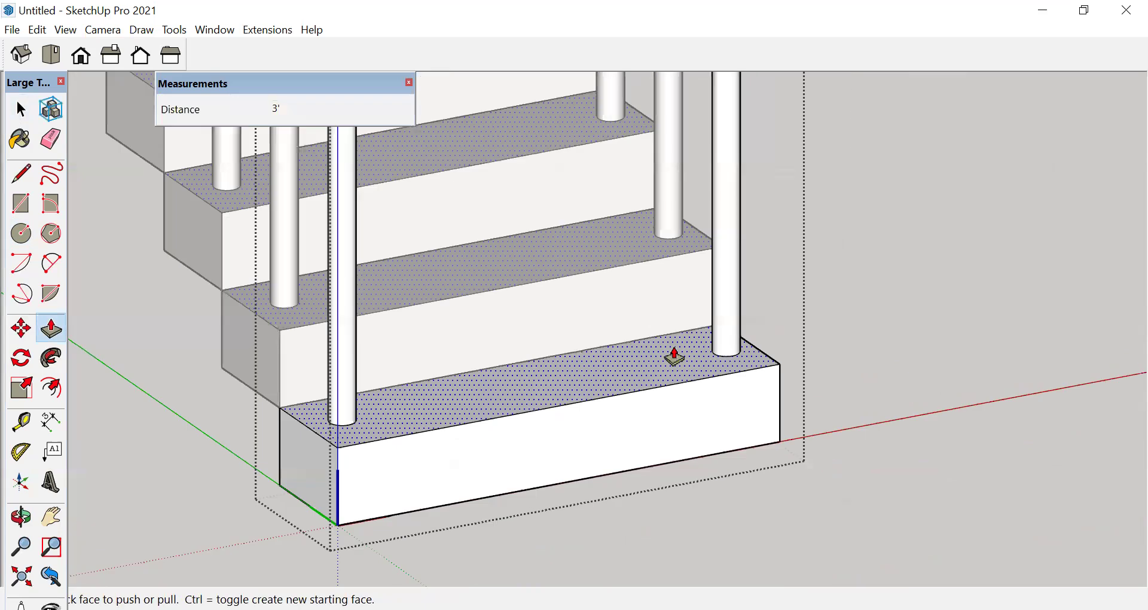
key("space")
- Draw a baluster-sized circle on top of the landing, near its outer back corner beyond the first flight
scroll(577, 204, "down", 3)
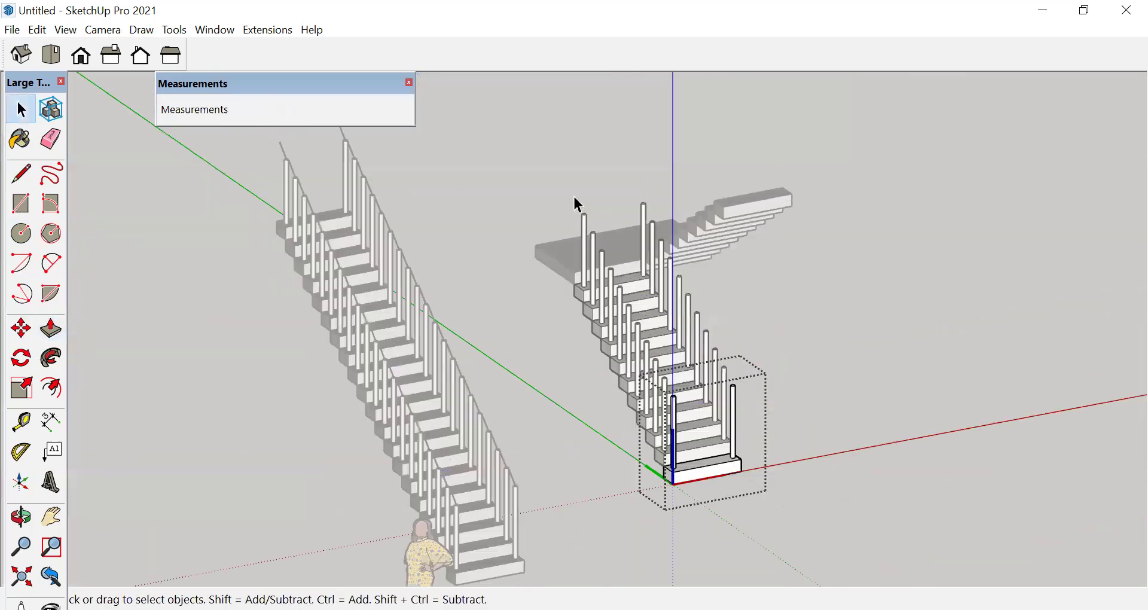
scroll(526, 156, "up", 2)
scroll(601, 323, "up", 2)
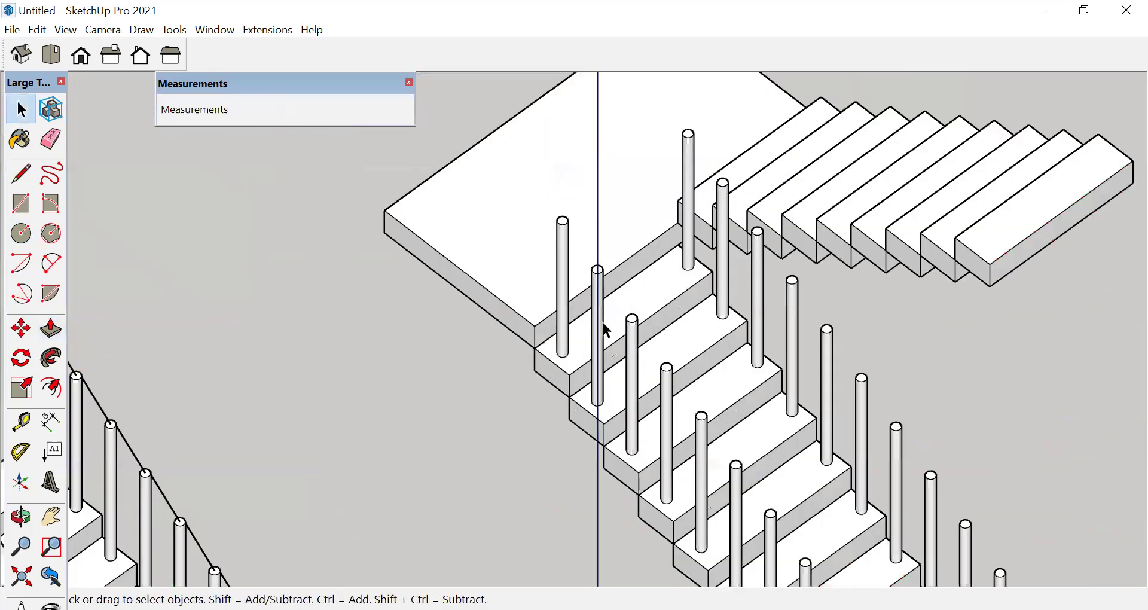
scroll(580, 273, "down", 1)
scroll(582, 276, "up", 2)
key("c")
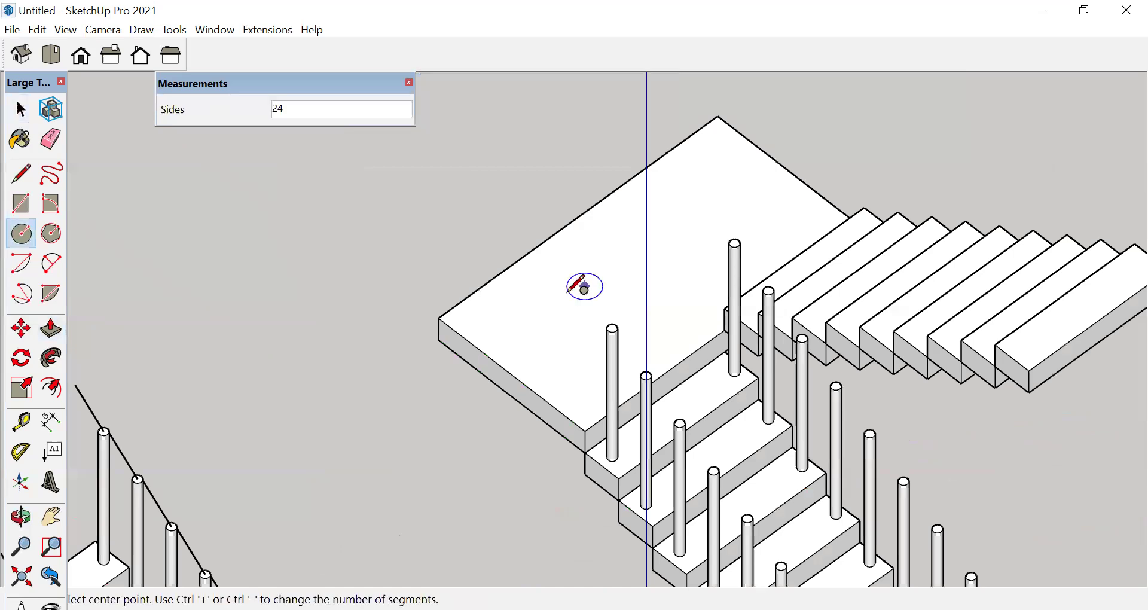
scroll(493, 299, "up", 2)
left_click(486, 309)
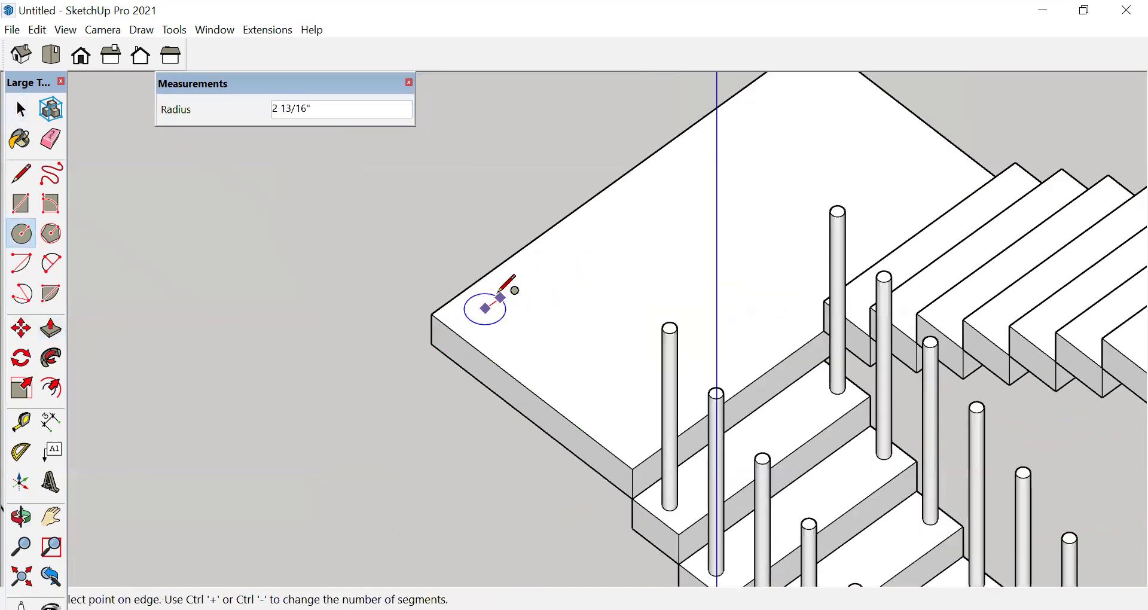
left_click(500, 291)
key("space")
- Pull the circle at the landing's corner up 3' to form a post
scroll(486, 310, "up", 2)
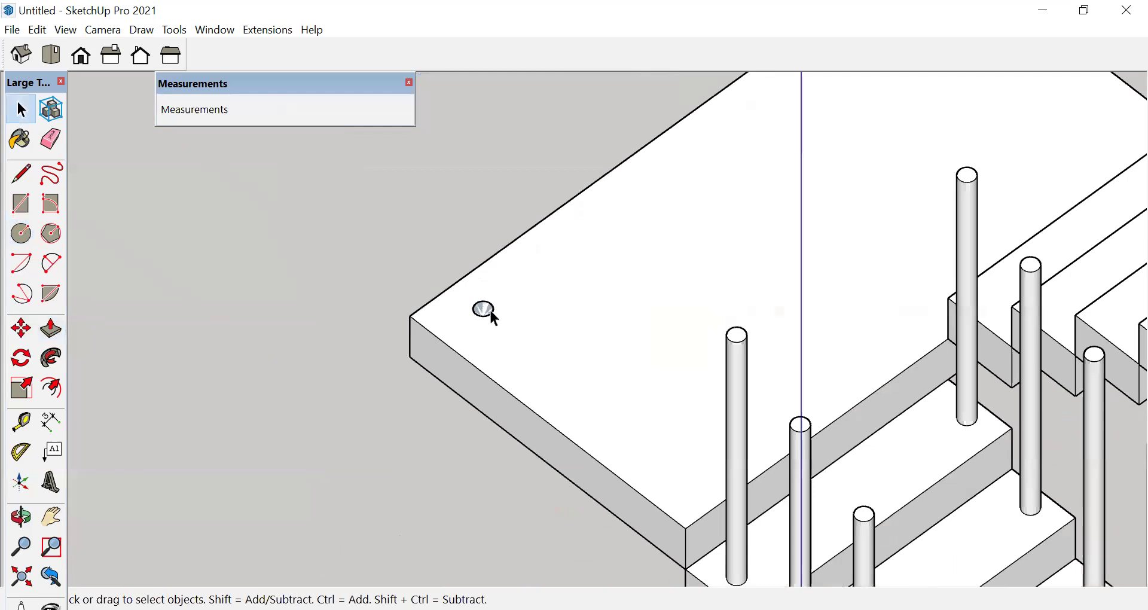
key("p")
left_click_drag(483, 311, 506, 197)
type("3'")
key("Return")
scroll(508, 334, "down", 3)
key("space")
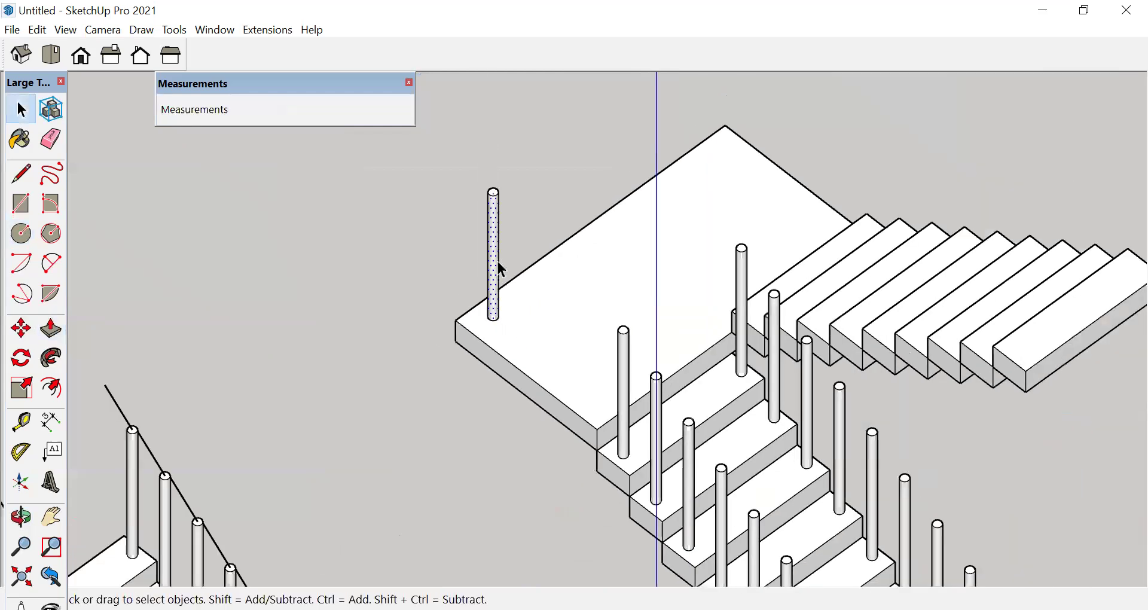
- Select the landing's whole corner post and make it a group
left_click(501, 270)
right_click(496, 251)
left_click(594, 386)
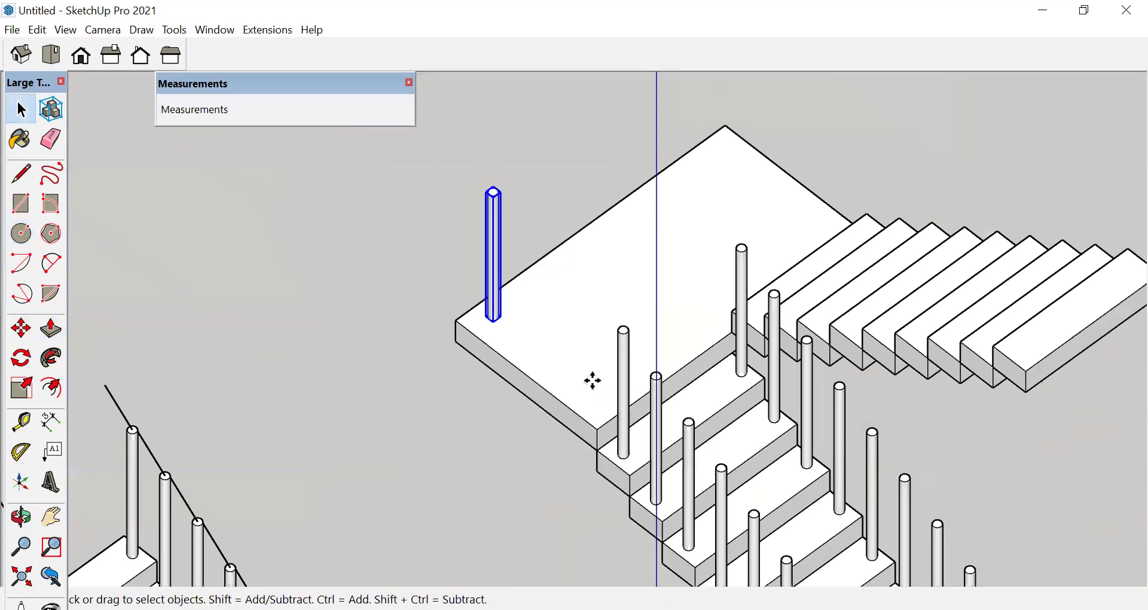
- Copy the grouped post about 5' 3 3/8" along the landing's back edge to the other back corner
key("m")
key("ctrl")
left_click(494, 321)
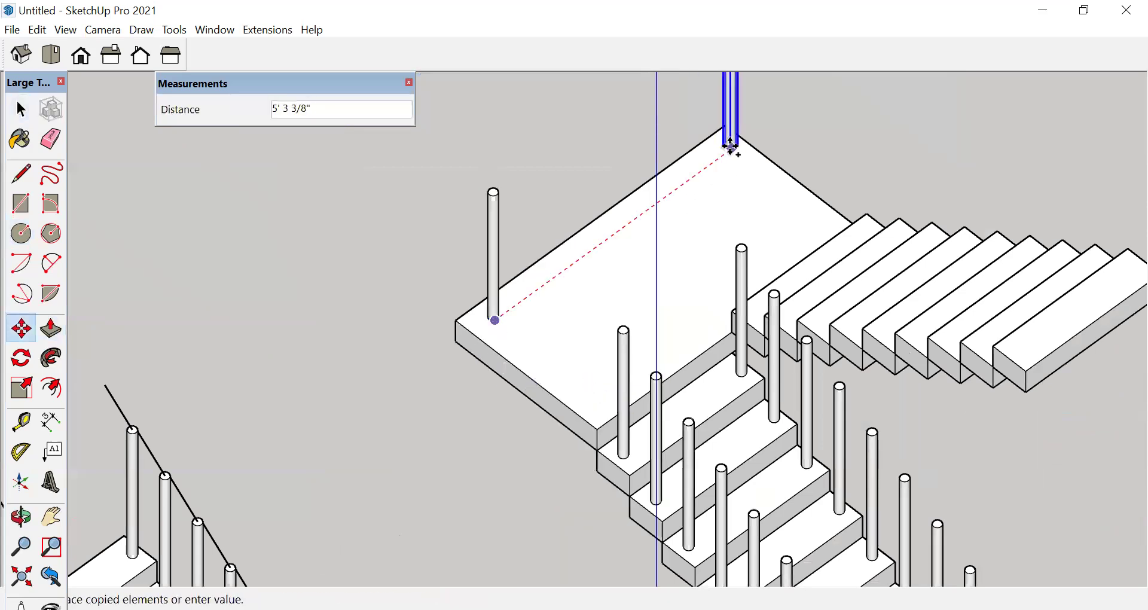
left_click(731, 147)
key("space")
scroll(523, 290, "down", 1)
left_click(800, 82)
- Open the second flight's lowest step for editing and draw a 1" radius circle near its tread's outer end
middle_click_drag(632, 279, 1106, 224)
middle_click_drag(380, 256, 538, 285)
double_click(587, 342)
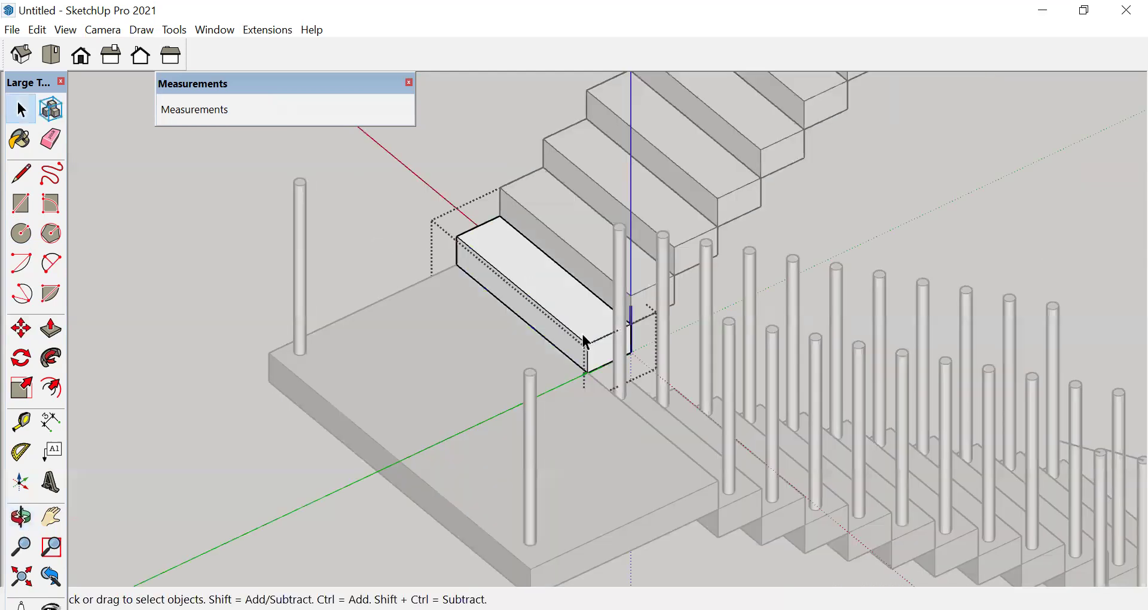
key("c")
scroll(478, 222, "up", 4)
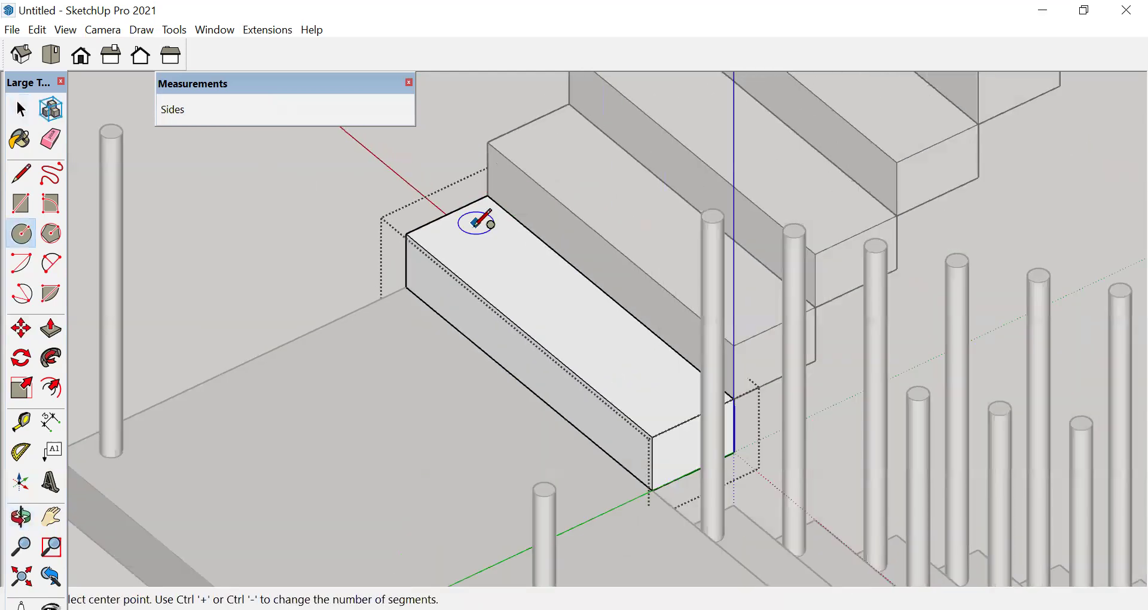
left_click(485, 219)
type("1")
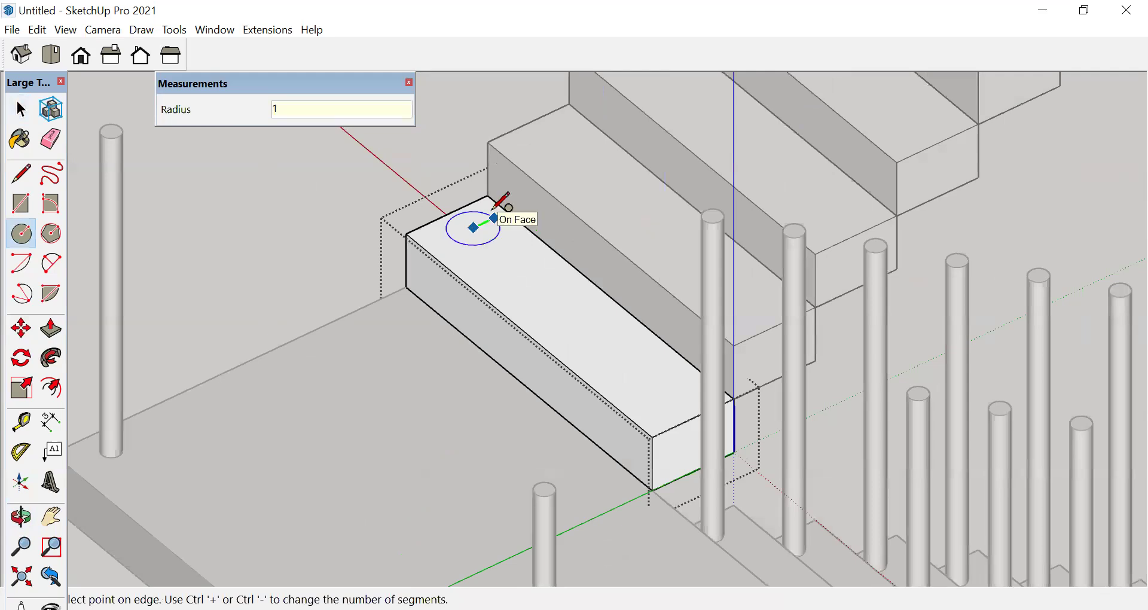
key("Return")
key("space")
- Draw another 1" radius circle near the tread's inner end, beside the first flight
key("c")
scroll(672, 402, "up", 1)
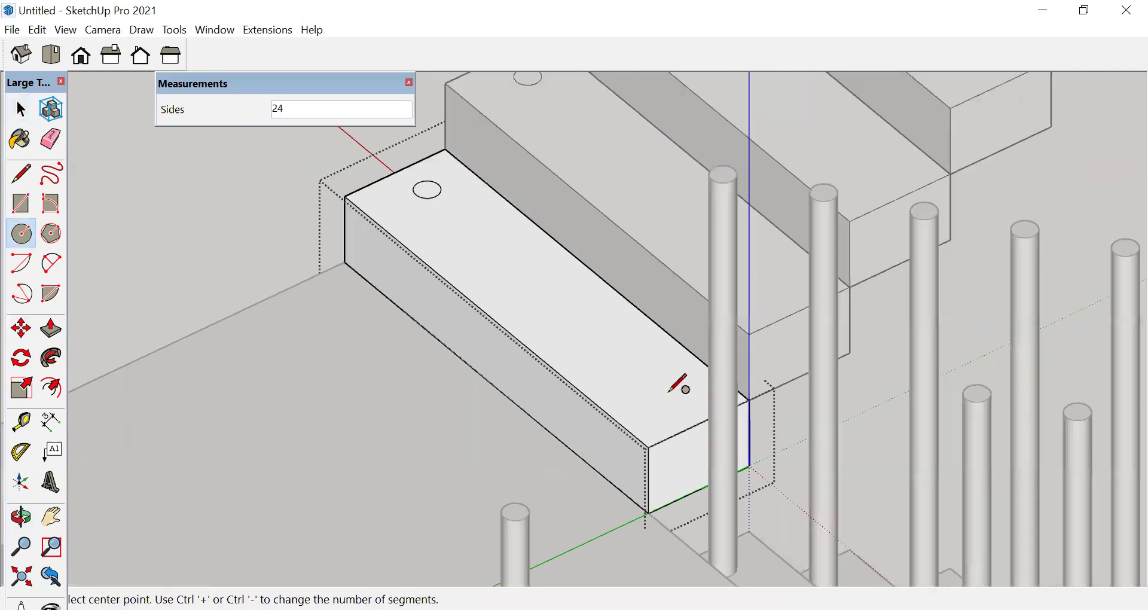
left_click(673, 405)
type("1")
key("Return")
key("space")
scroll(479, 200, "down", 2)
scroll(482, 203, "up", 2)
- Pull the outer circle on the second flight's step up 3' to form a baluster
key("p")
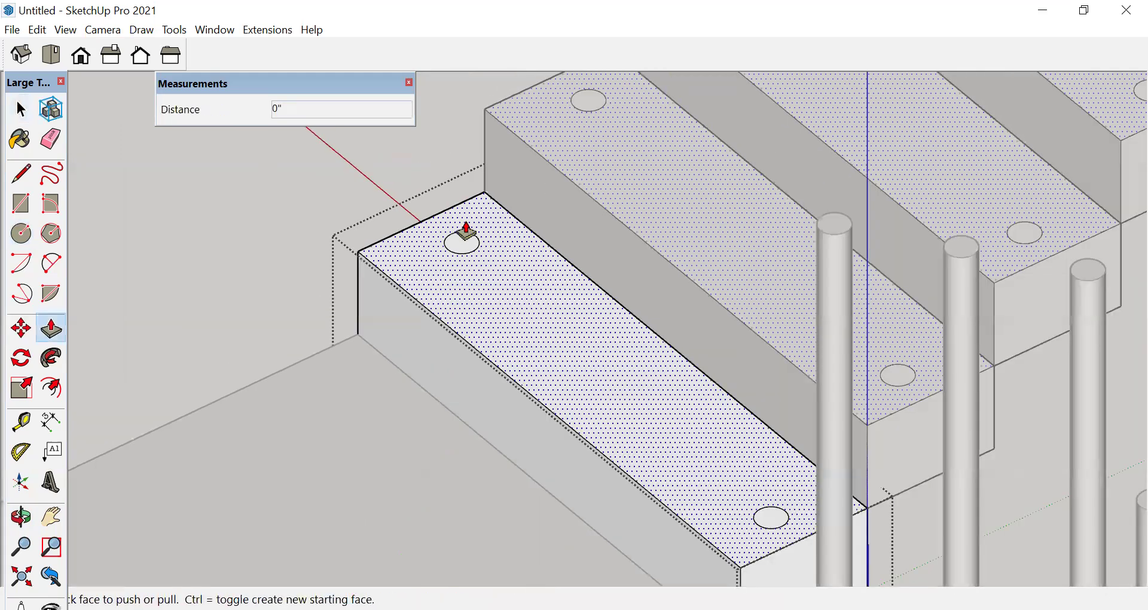
left_click(465, 242)
type("3")
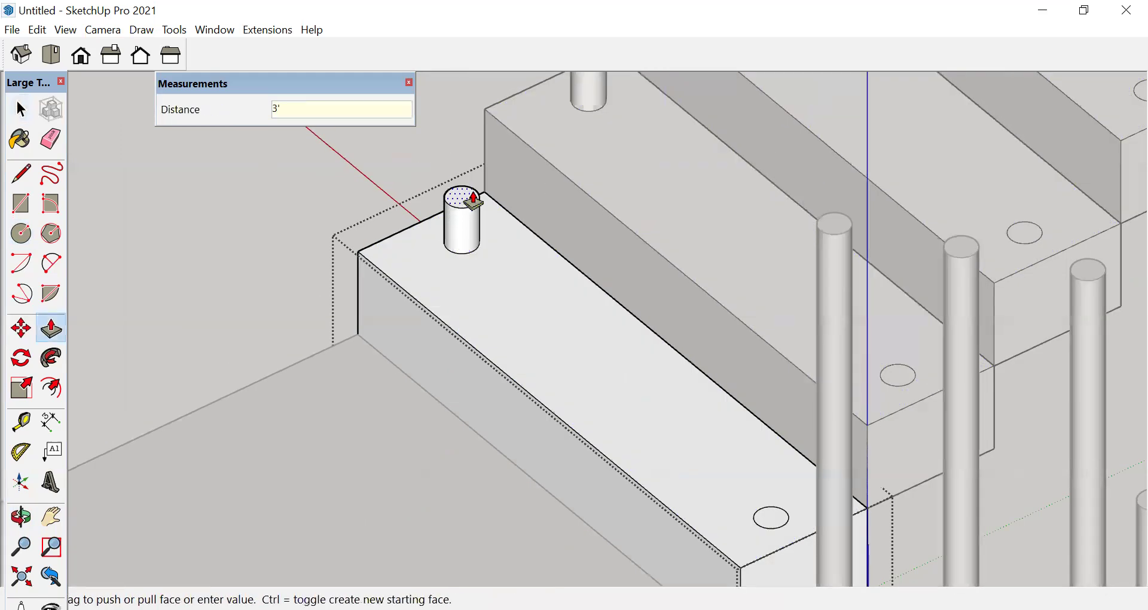
type("'")
key("Return")
scroll(592, 345, "down", 2)
scroll(697, 457, "up", 2)
- Pull the inner circle on the second flight's step up 3' to form the opposite baluster
left_click(710, 454)
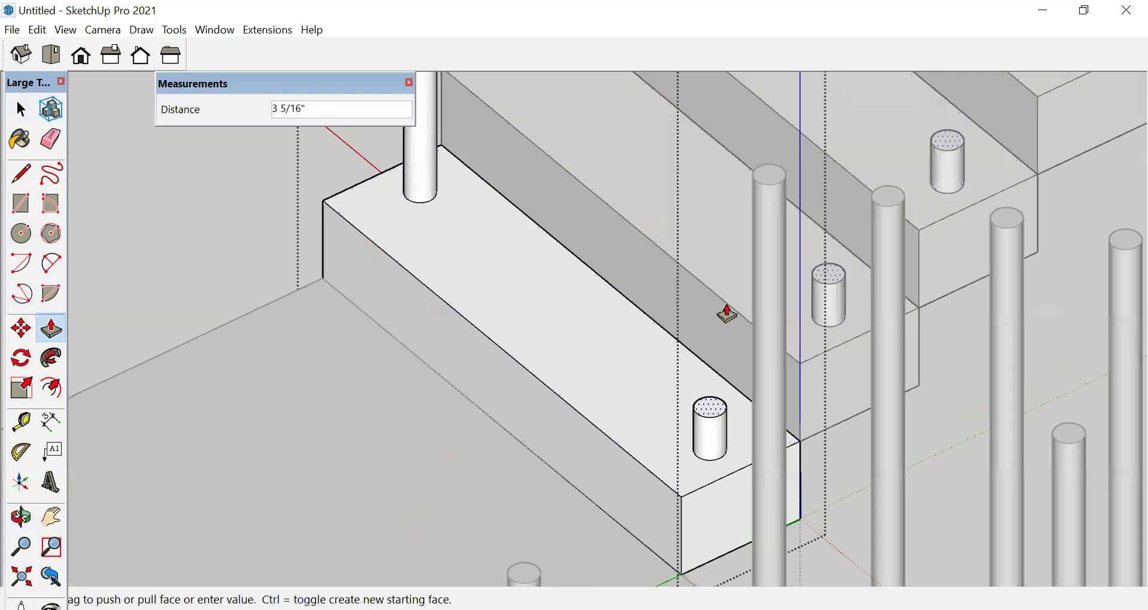
type("3'")
key("Return")
scroll(569, 423, "down", 2)
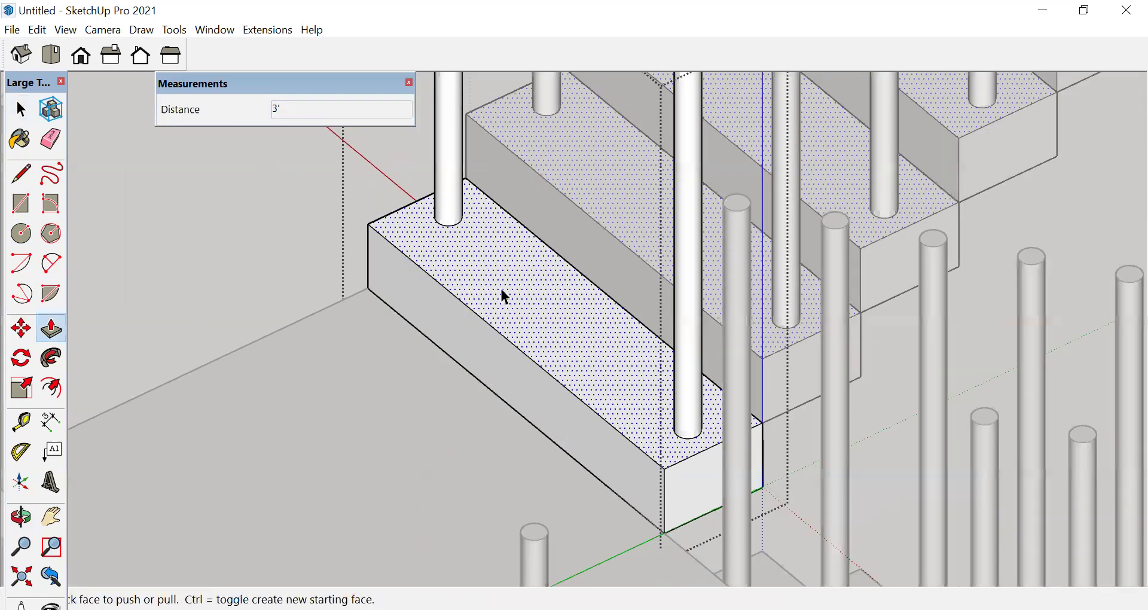
key("space")
- Open the first flight's lowest step and draw a handrail line from its outer baluster's top centre to the next baluster's top centre
scroll(502, 295, "down", 4)
middle_click_drag(859, 254, 492, 397)
scroll(533, 375, "up", 6)
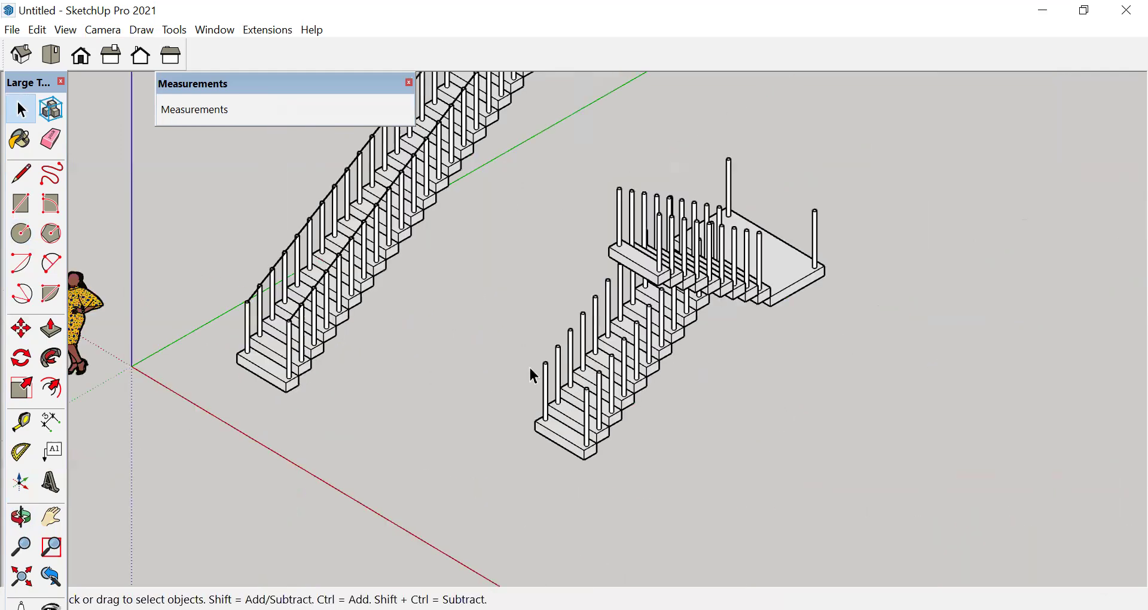
key("l")
key("space")
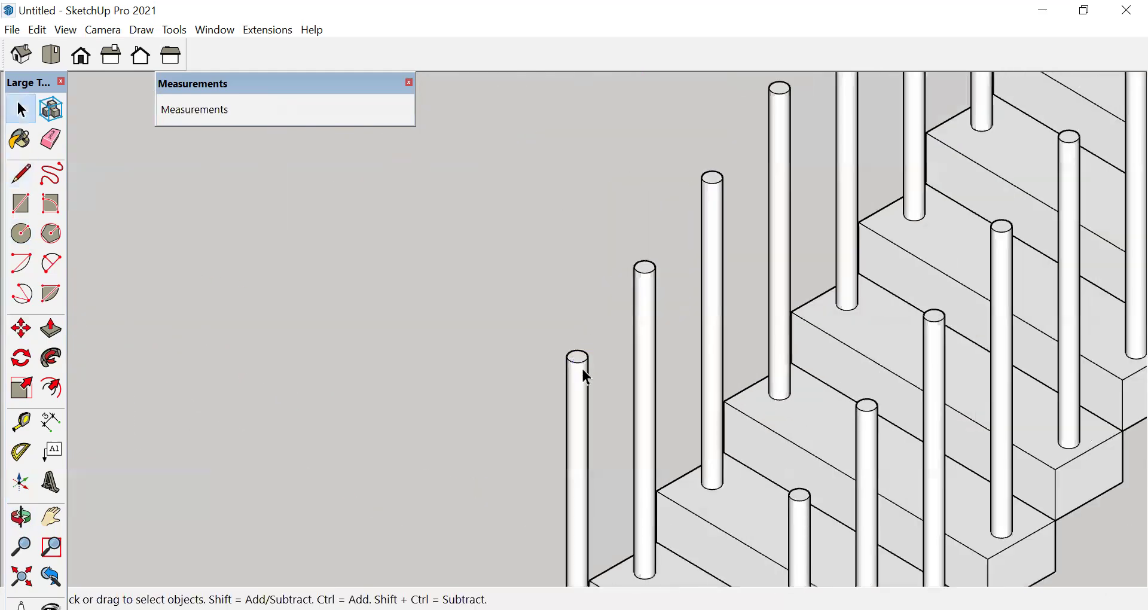
double_click(586, 378)
key("l")
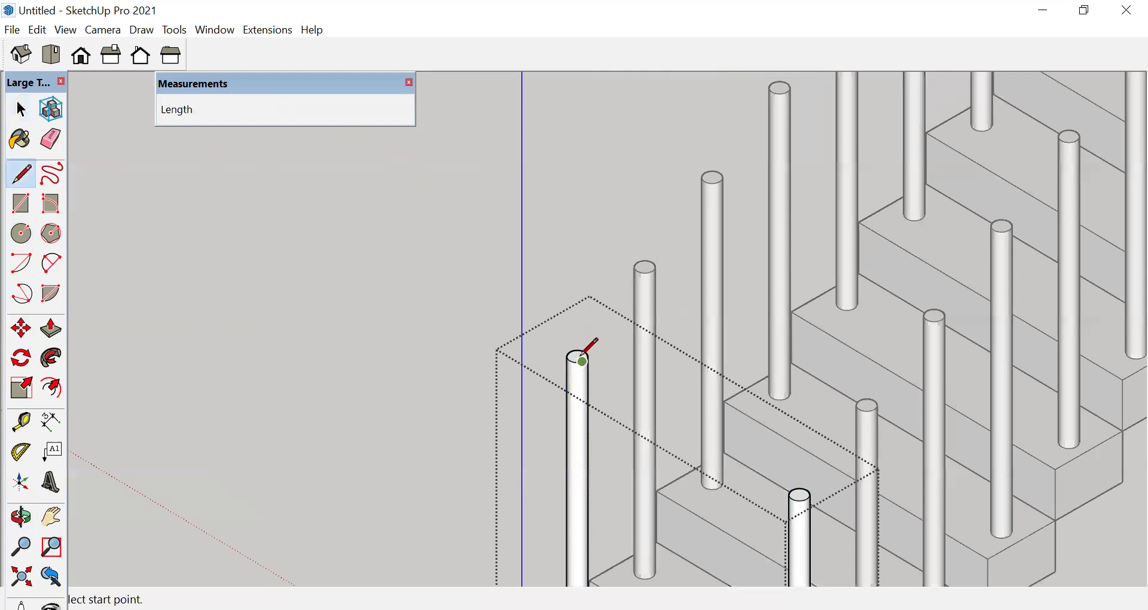
scroll(579, 356, "up", 2)
left_click(578, 355)
left_click(679, 221)
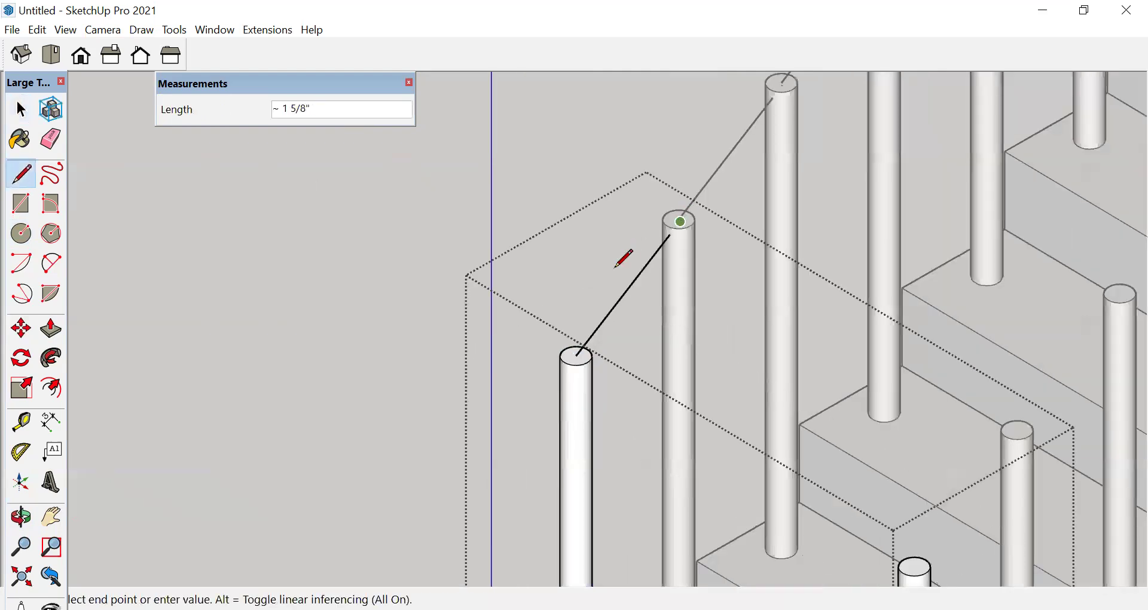
scroll(611, 272, "down", 2)
key("space")
- Draw the matching handrail line between the baluster tops on the flight's other side and close the step component
scroll(746, 374, "down", 3)
scroll(718, 348, "up", 4)
key("l")
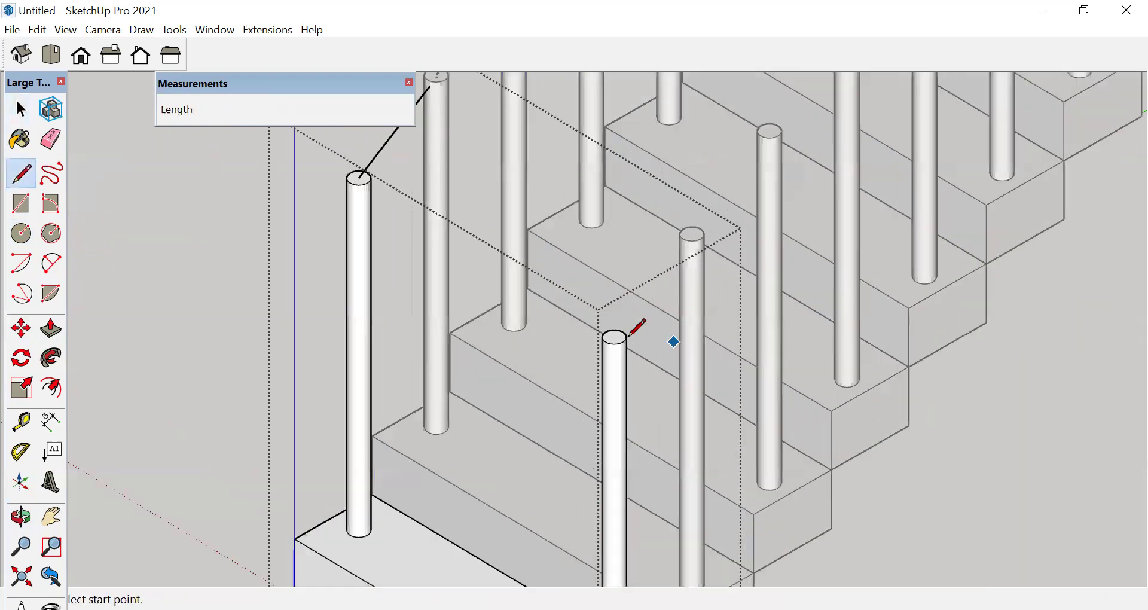
scroll(616, 337, "up", 2)
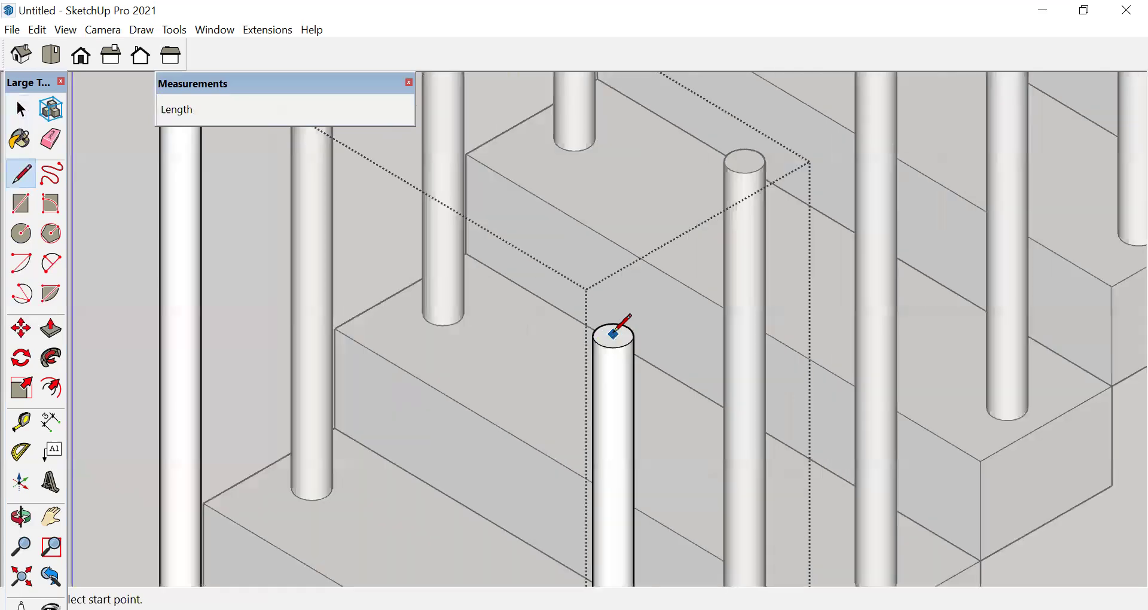
left_click(615, 334)
left_click(742, 169)
scroll(633, 282, "down", 2)
key("space")
scroll(633, 282, "down", 5)
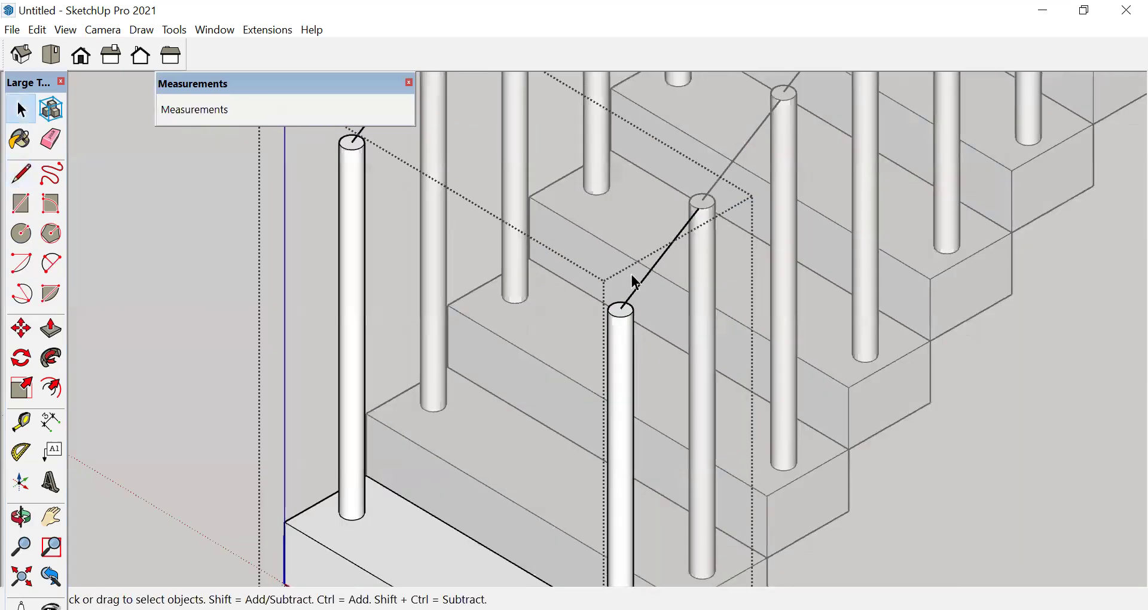
left_click(767, 367)
- Draw a rail line from the upper end of the first flight's outer handrail to the top of the nearer landing post
scroll(571, 253, "down", 3)
middle_click_drag(580, 258, 957, 353)
scroll(899, 358, "down", 2)
middle_click_drag(682, 141, 774, 263, "shift")
scroll(774, 265, "up", 4)
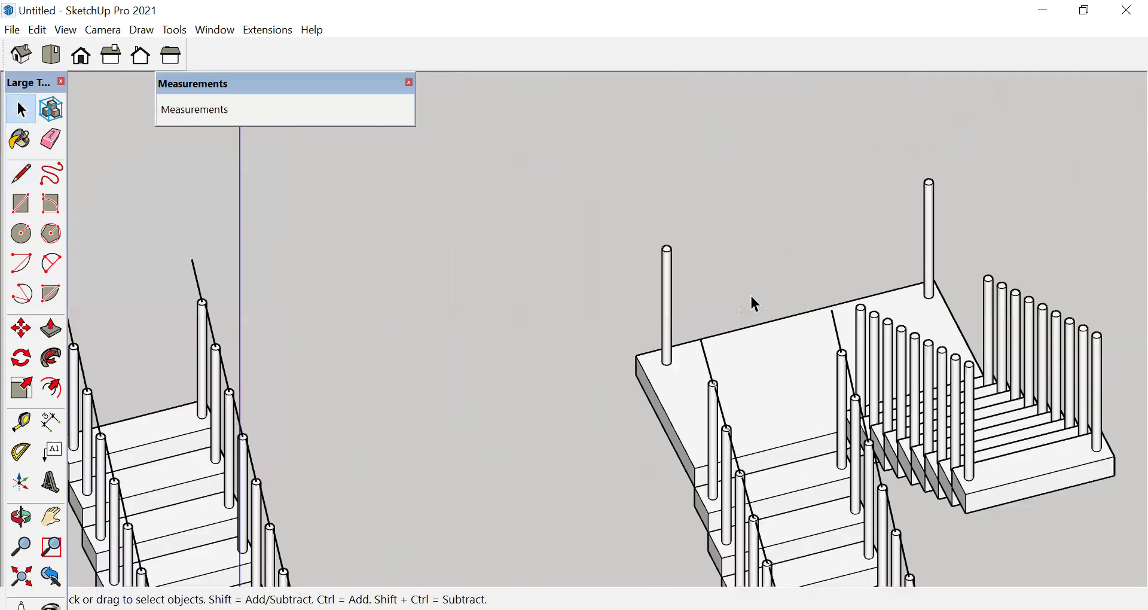
key("l")
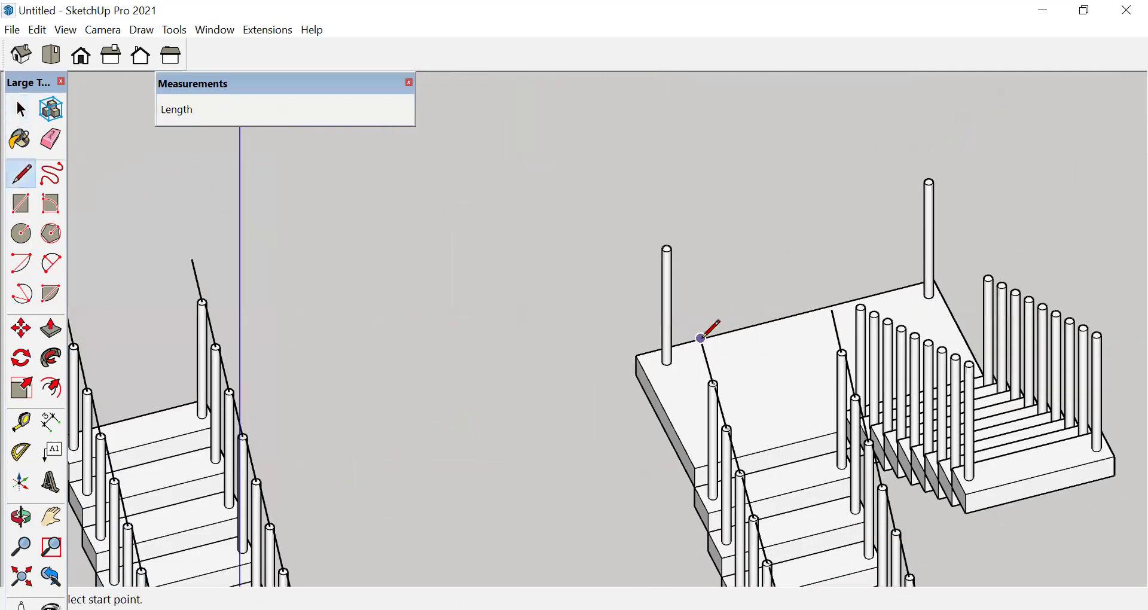
left_click(701, 339)
scroll(672, 240, "up", 2)
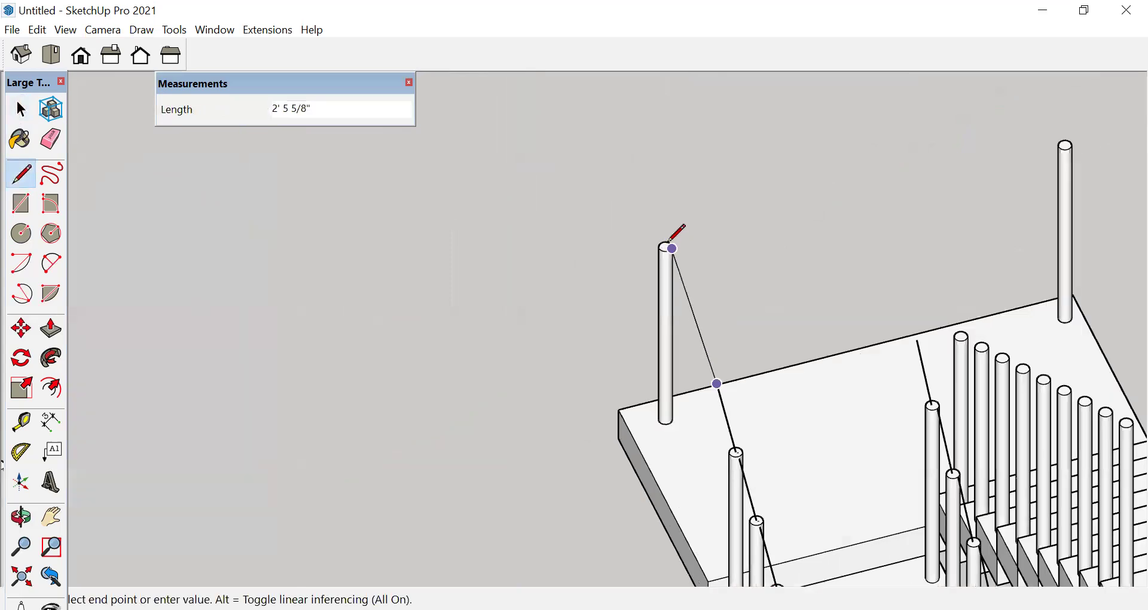
left_click(672, 248)
- Continue the landing's rail line from the first corner post's top to the top of the other corner post
scroll(672, 248, "down", 2)
scroll(965, 174, "up", 2)
left_click(965, 174)
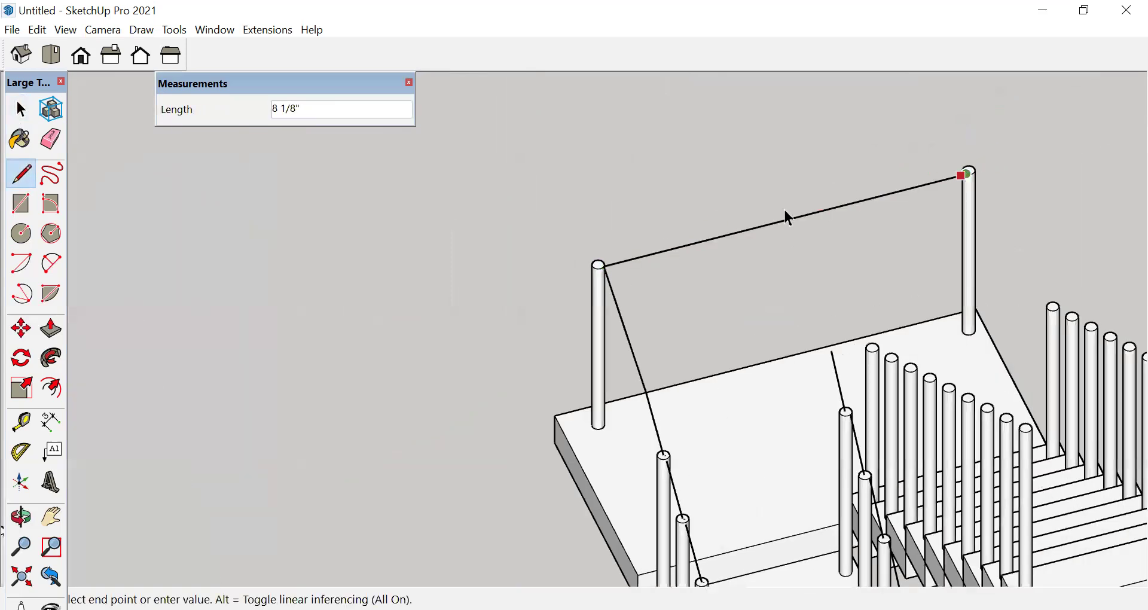
key("space")
scroll(787, 216, "down", 4)
middle_click_drag(859, 289, 764, 188)
scroll(764, 189, "up", 4)
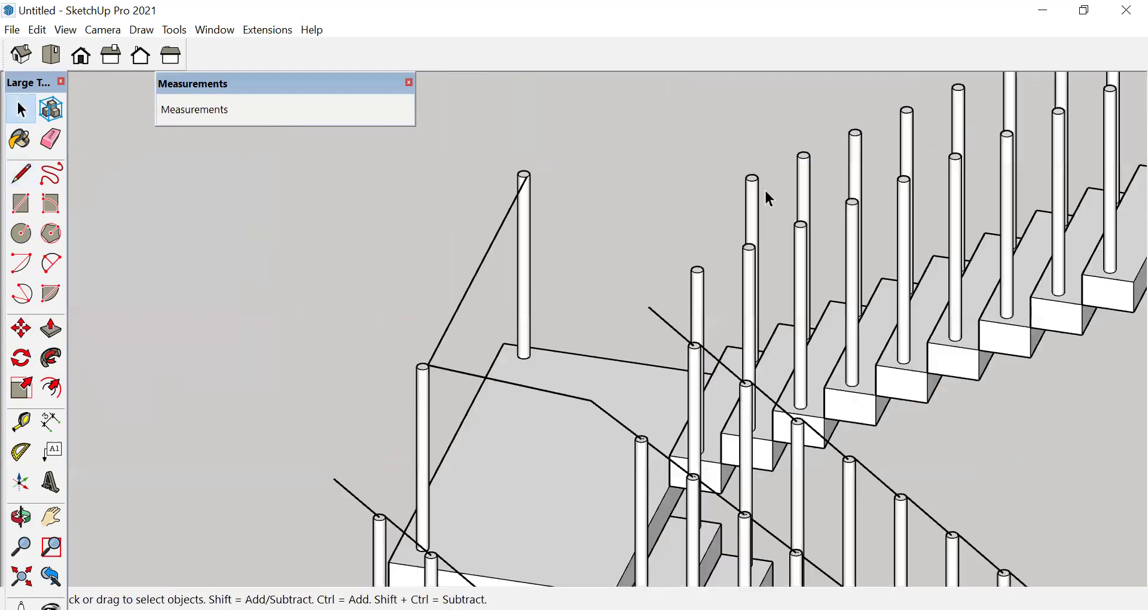
- Open the return flight's lowest step and draw a handrail line from its outer baluster's top to the next baluster's top
double_click(757, 198)
key("l")
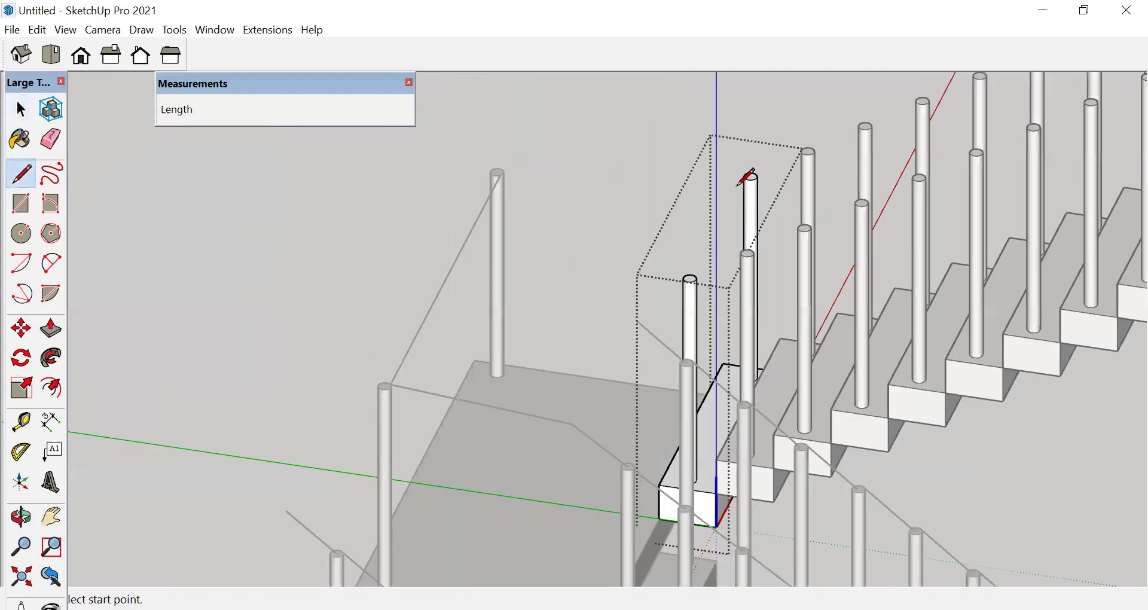
left_click(752, 179)
left_click(809, 153)
key("space")
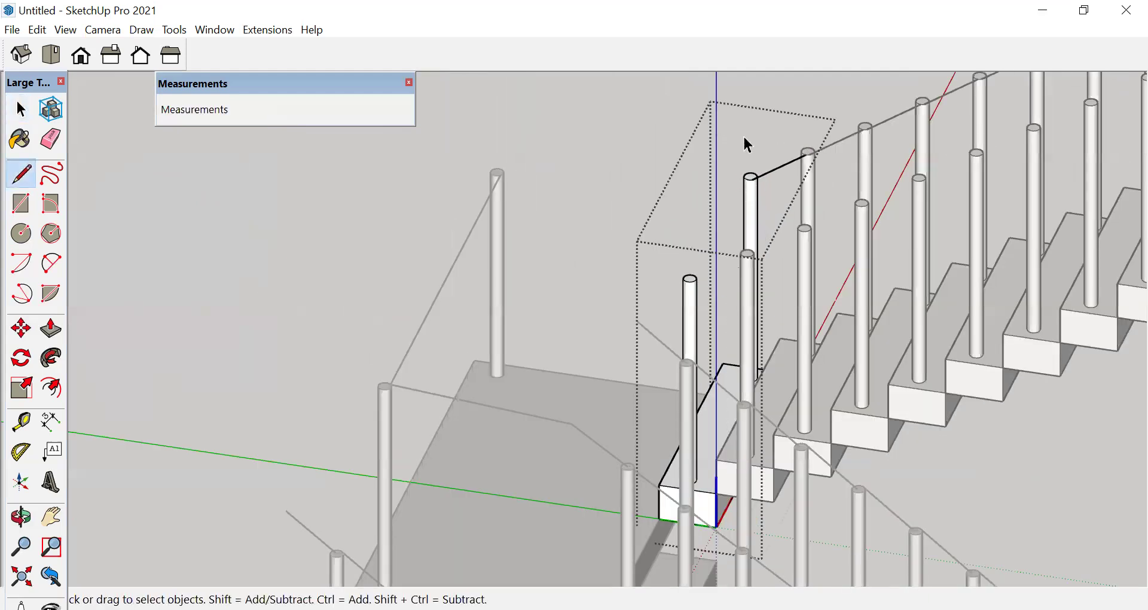
- Draw the matching handrail line between the return flight's inner baluster tops and close the step component
scroll(753, 251, "up", 1)
key("l")
left_click(675, 287)
left_click(747, 254)
key("space")
left_click(627, 141)
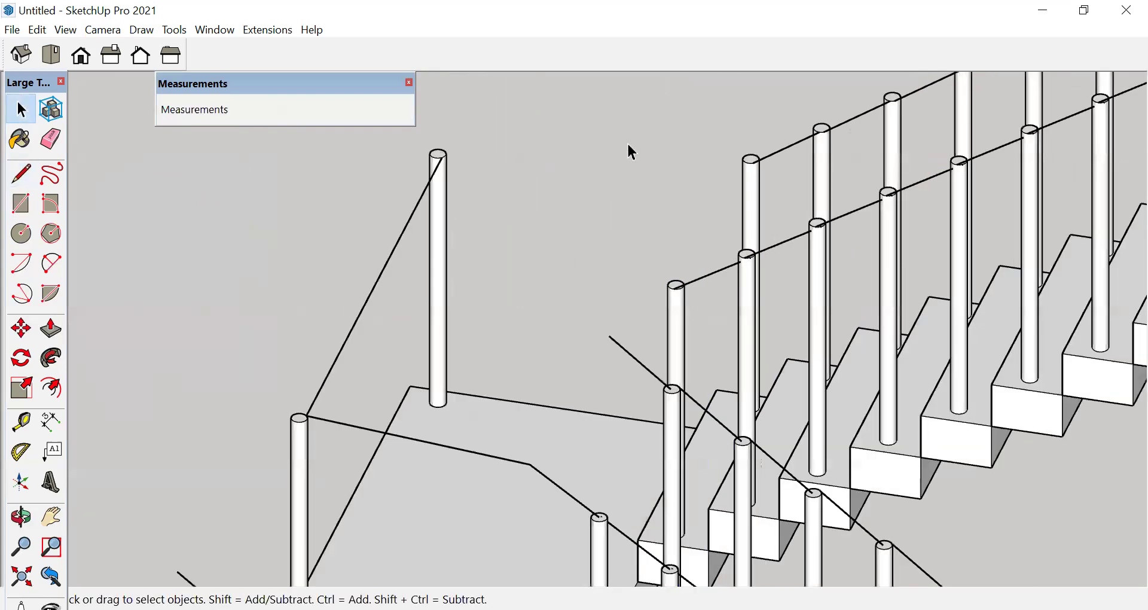
- Draw a rail line from the top of the return flight's first outer baluster to the top of the far landing corner post
key("l")
left_click(755, 161)
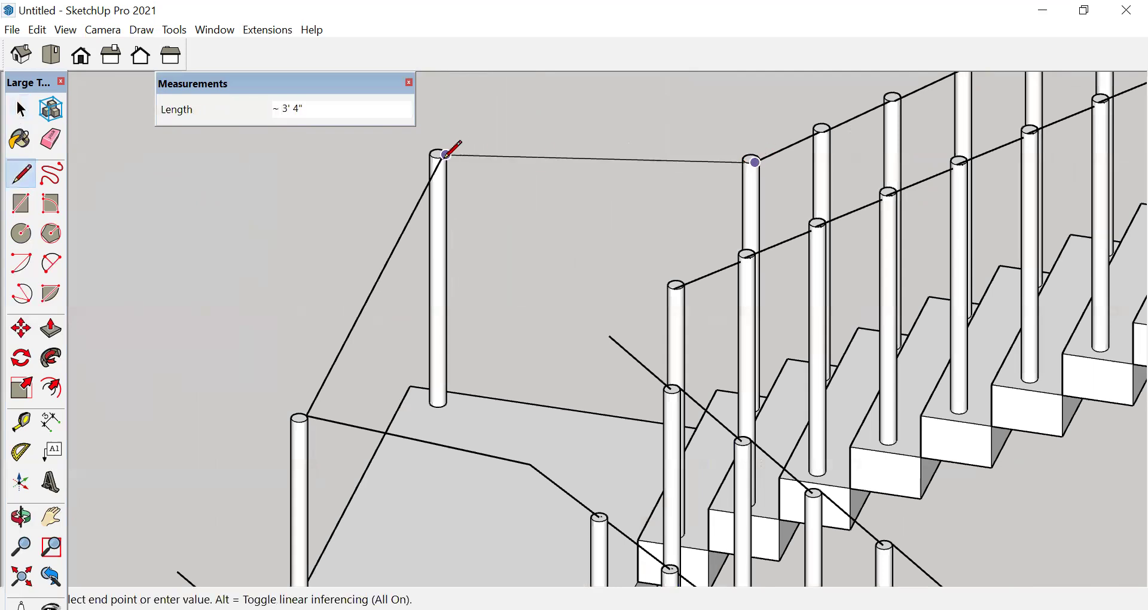
left_click(446, 155)
key("space")
- Join the upper end of the first flight's inner handrail to the top of the return flight's first inner baluster
key("l")
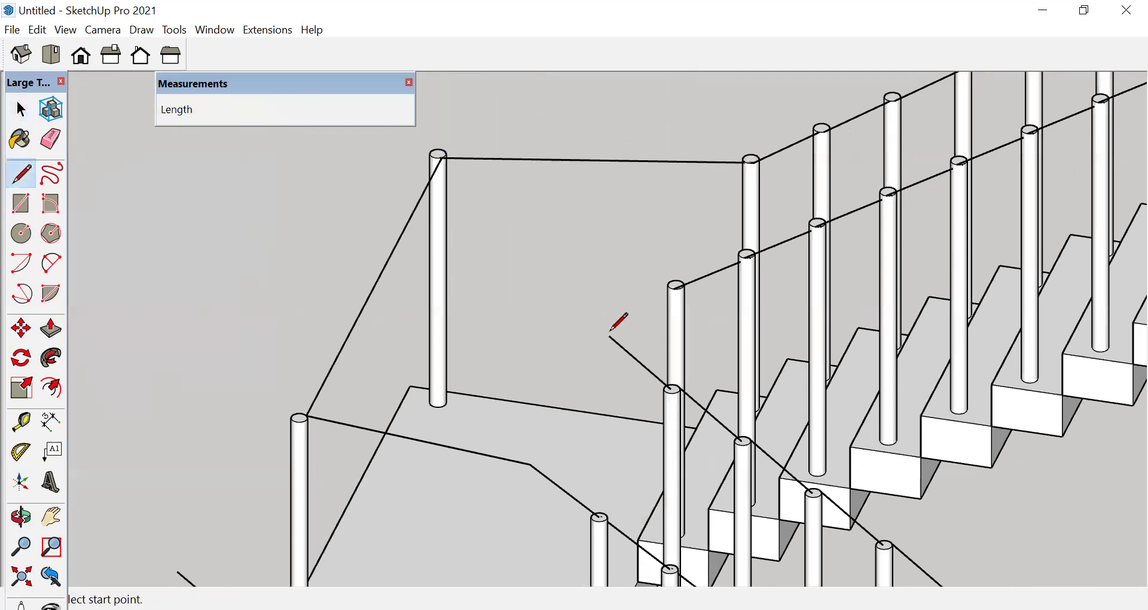
left_click(609, 334)
left_click(676, 284)
key("space")
- Examine both railed staircases from a distance and from above
scroll(647, 203, "down", 2)
scroll(646, 203, "down", 2)
scroll(802, 250, "down", 5)
middle_click_drag(803, 257, 710, 292)
scroll(710, 292, "down", 2)
scroll(710, 292, "up", 5)
middle_click_drag(463, 396, 885, 281)
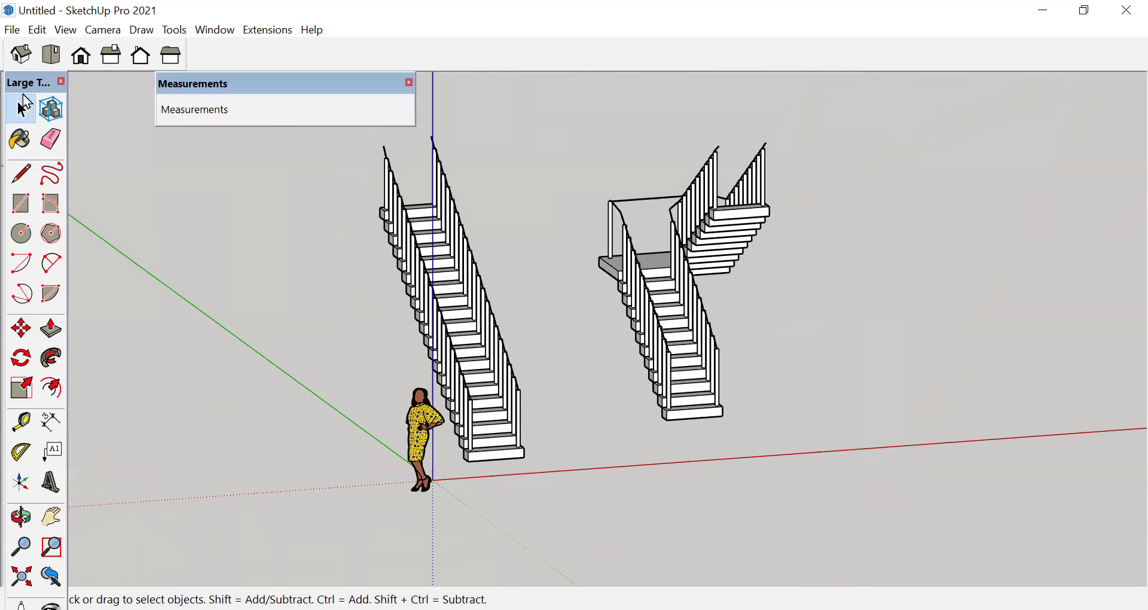
left_click(51, 55)
scroll(747, 268, "up", 3)
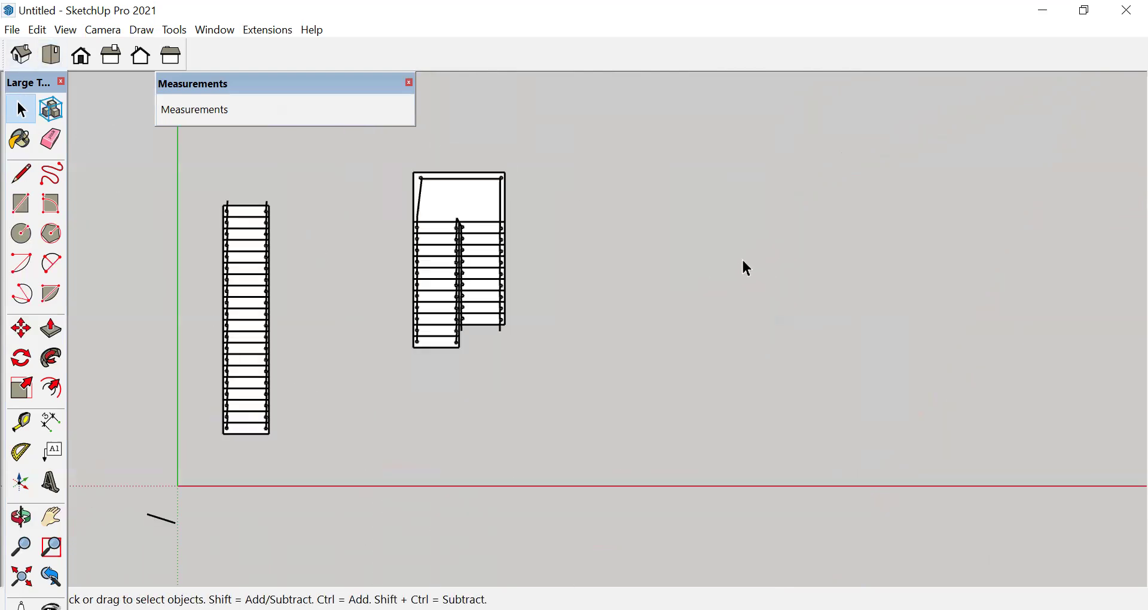
scroll(718, 254, "up", 1)
key("c")
left_click(650, 262)
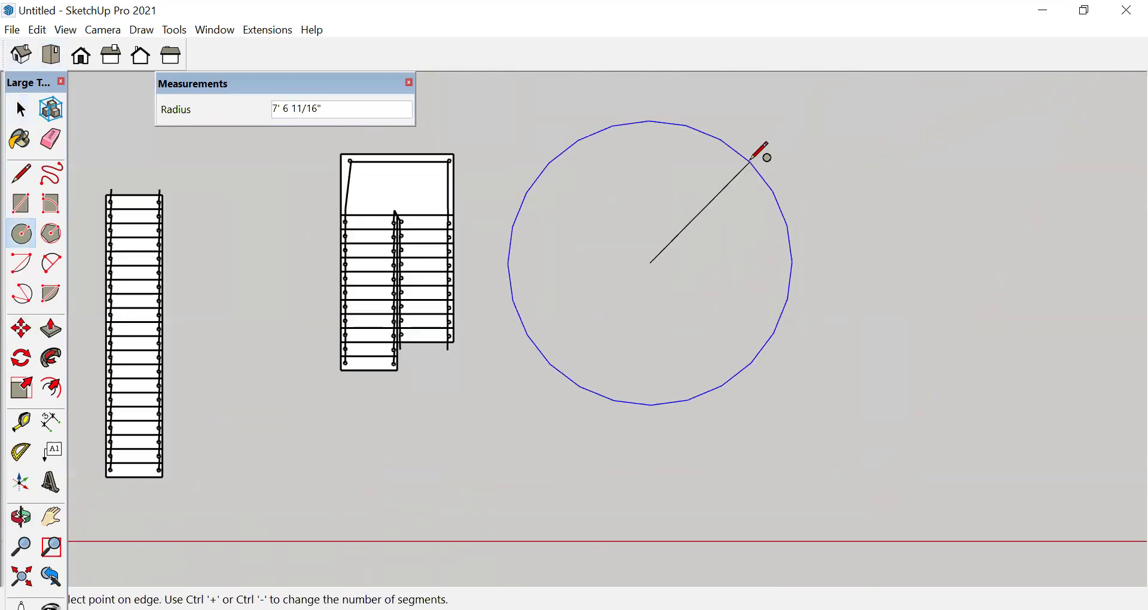
type("6'")
key("Return")
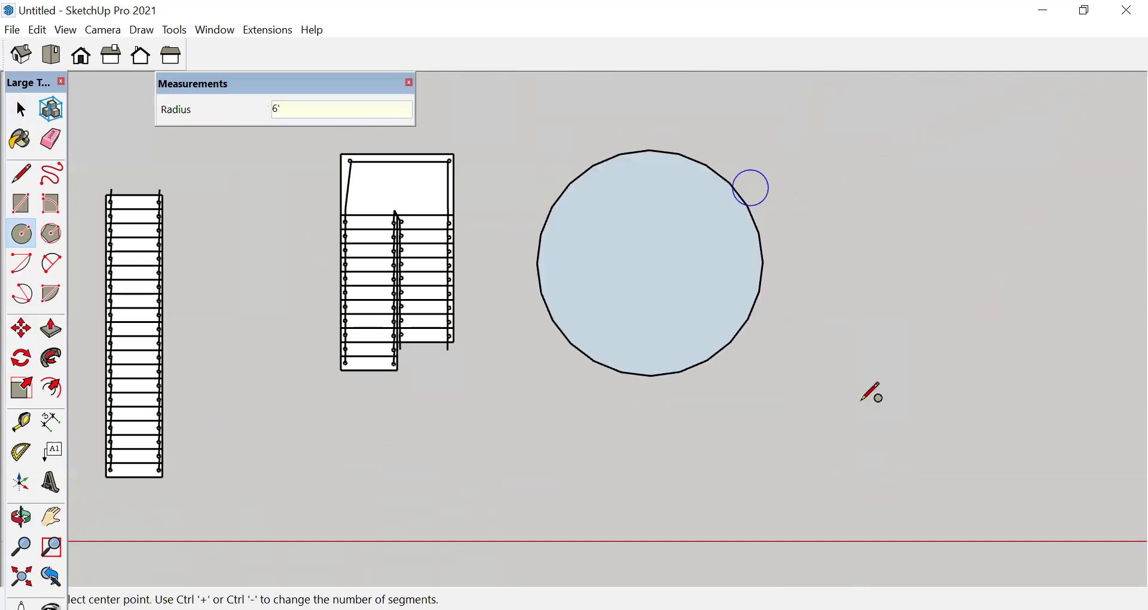
key("ctrl+z")
- Draw a circle with a radius of about 2' on the open ground beside the landing staircase
left_click(710, 364)
type("7'")
key("Return")
key("space")
middle_click_drag(854, 451, 682, 418)
scroll(676, 353, "up", 5)
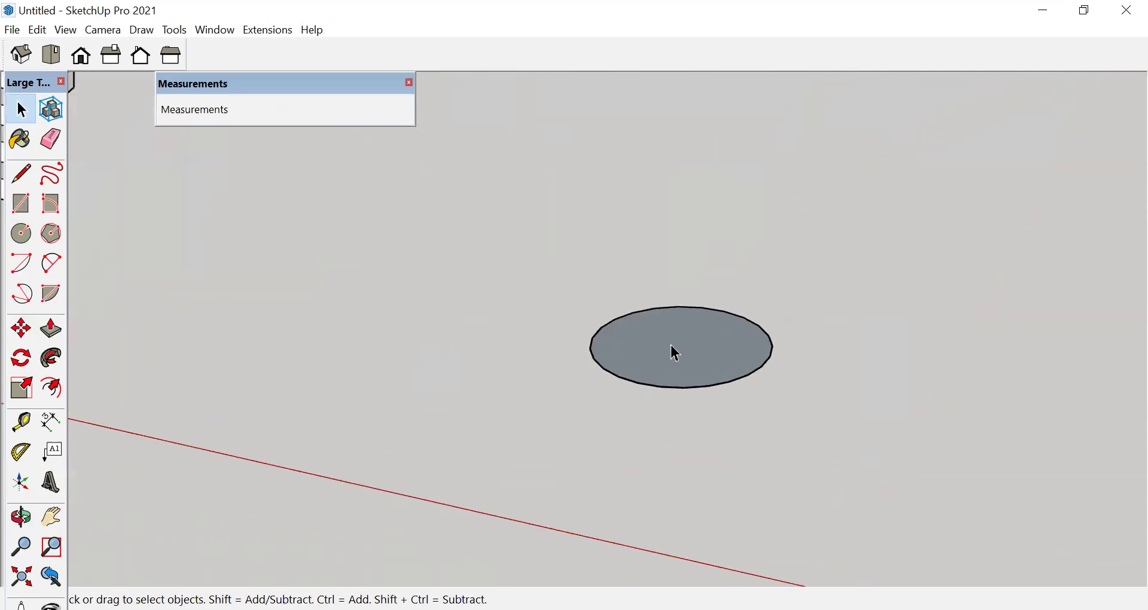
scroll(702, 397, "up", 3)
key("l")
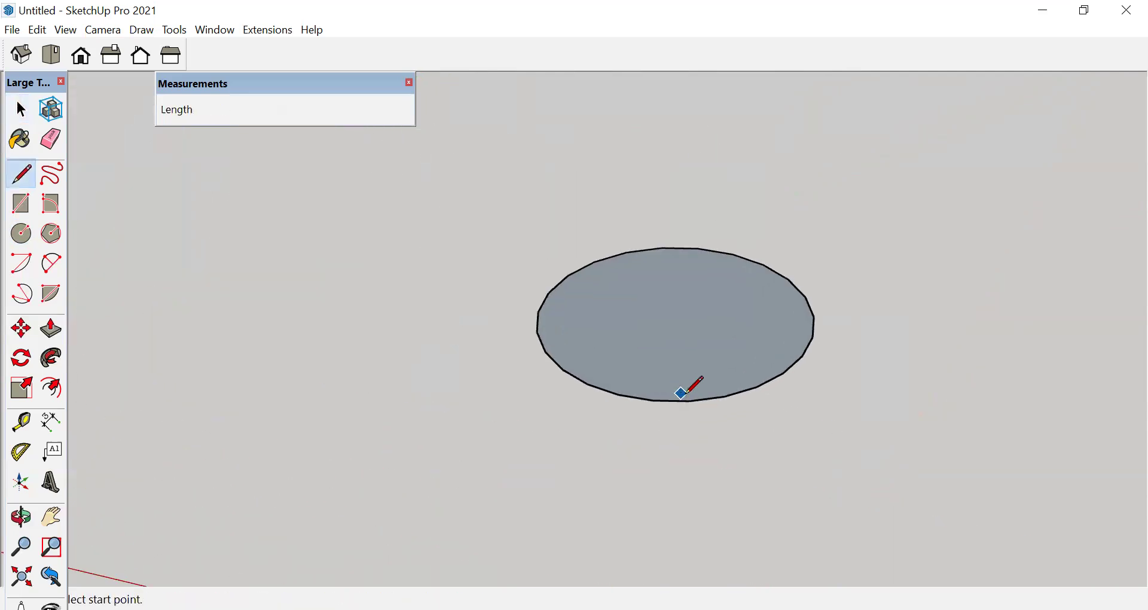
left_click(689, 398)
left_click(689, 324)
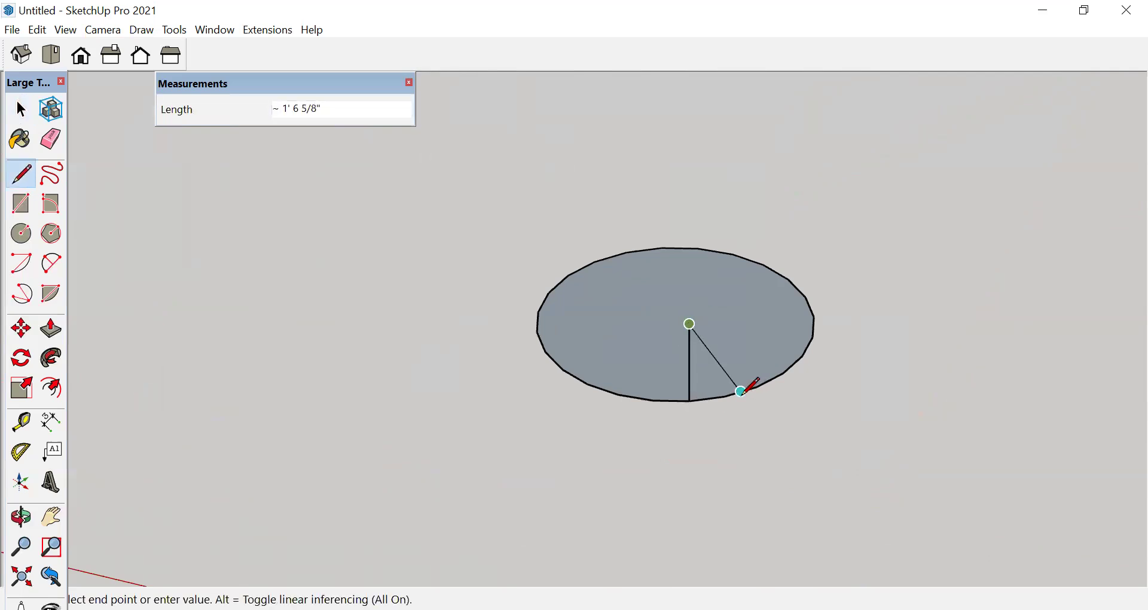
left_click(740, 391)
key("space")
- Draw two lines from the circle's centre to neighbouring vertices on its edge, marking out one wedge
middle_click_drag(885, 353, 762, 366)
middle_click_drag(456, 293, 567, 259)
key("l")
left_click(592, 270)
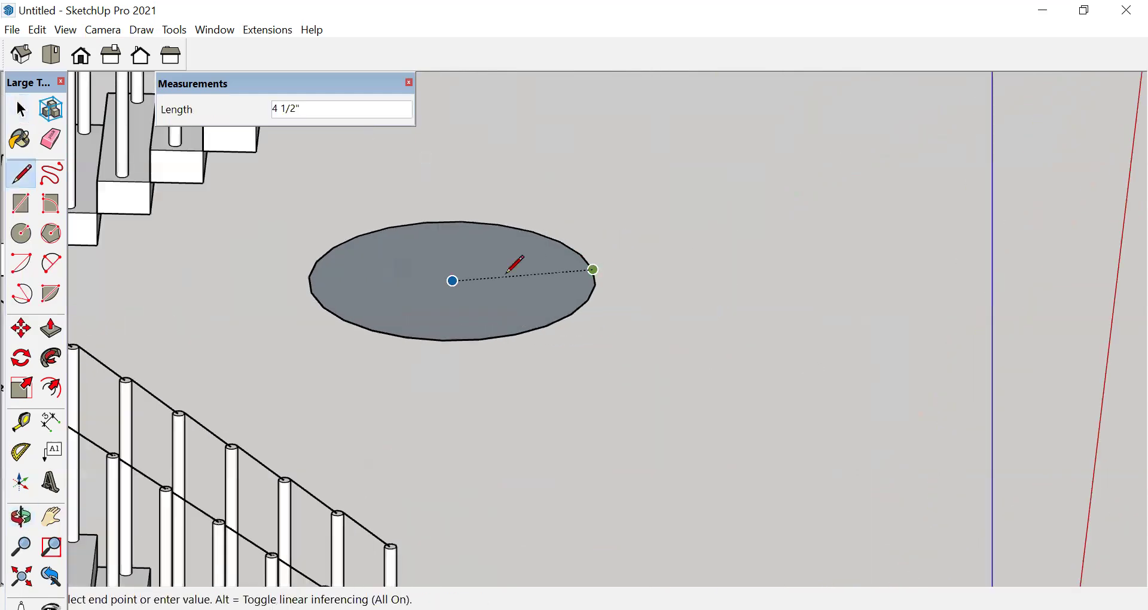
left_click(453, 281)
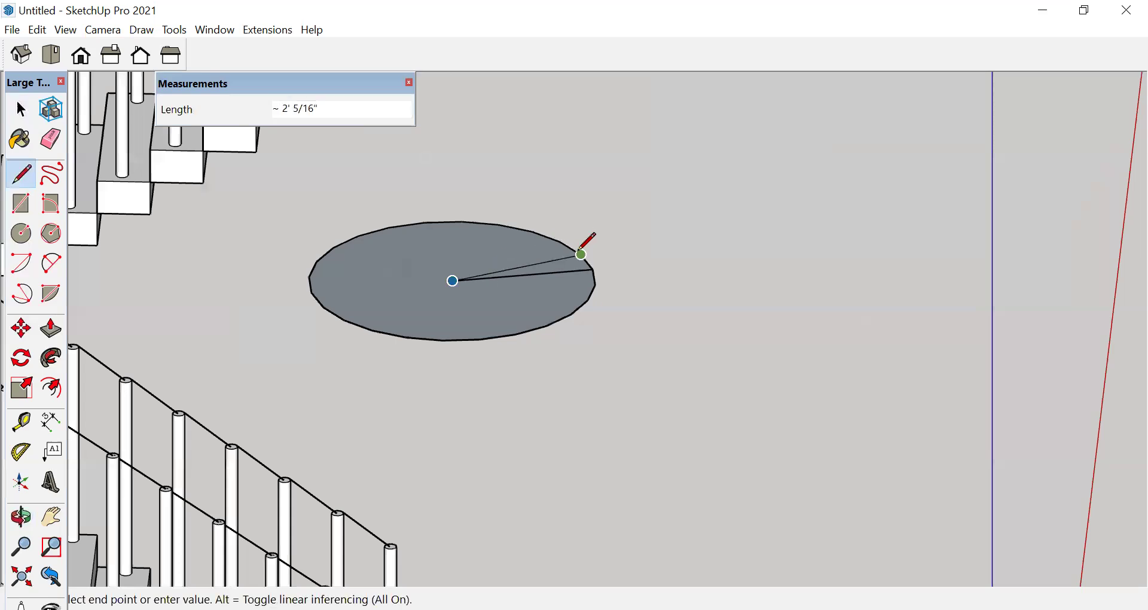
left_click(581, 254)
key("space")
- Erase the remainder of the circle so that only the wedge between the two radius lines is left
scroll(784, 305, "down", 3)
scroll(565, 318, "up", 5)
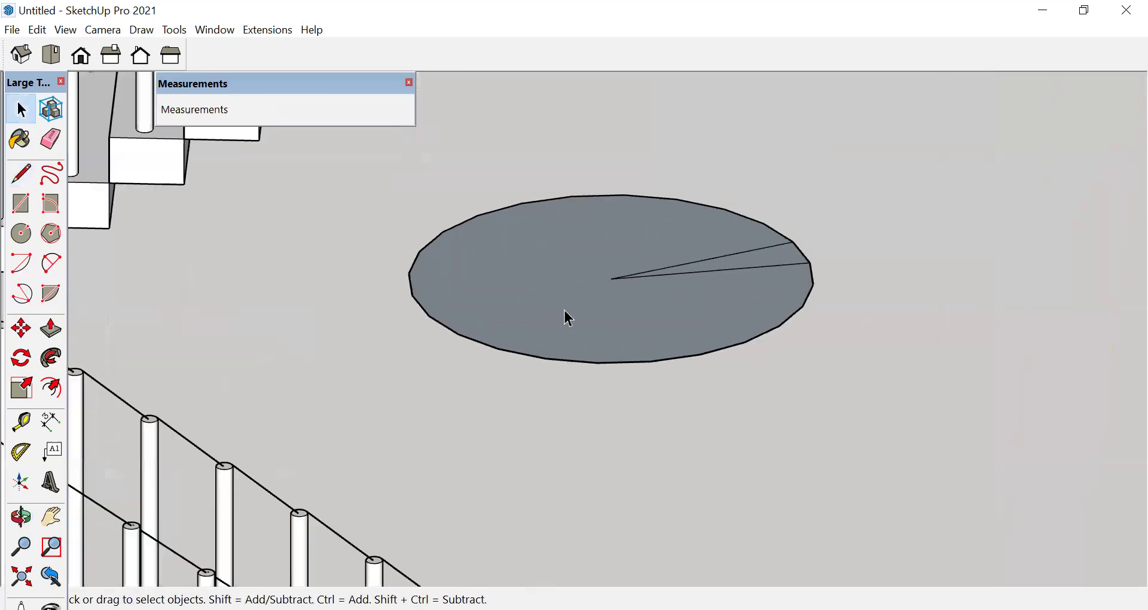
key("e")
left_click_drag(557, 344, 569, 381)
middle_click_drag(769, 322, 419, 315)
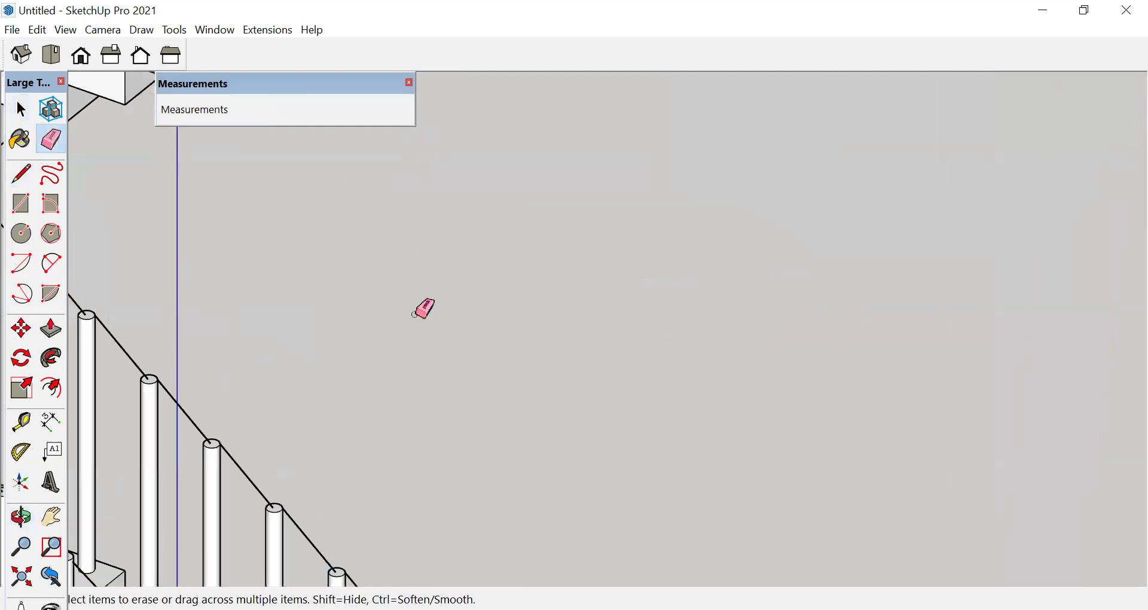
scroll(413, 317, "down", 4)
key("space")
- Extrude the wedge face upward by 6" with Push/Pull
scroll(413, 335, "down", 2)
middle_click_drag(661, 287, 879, 275)
scroll(730, 336, "up", 6)
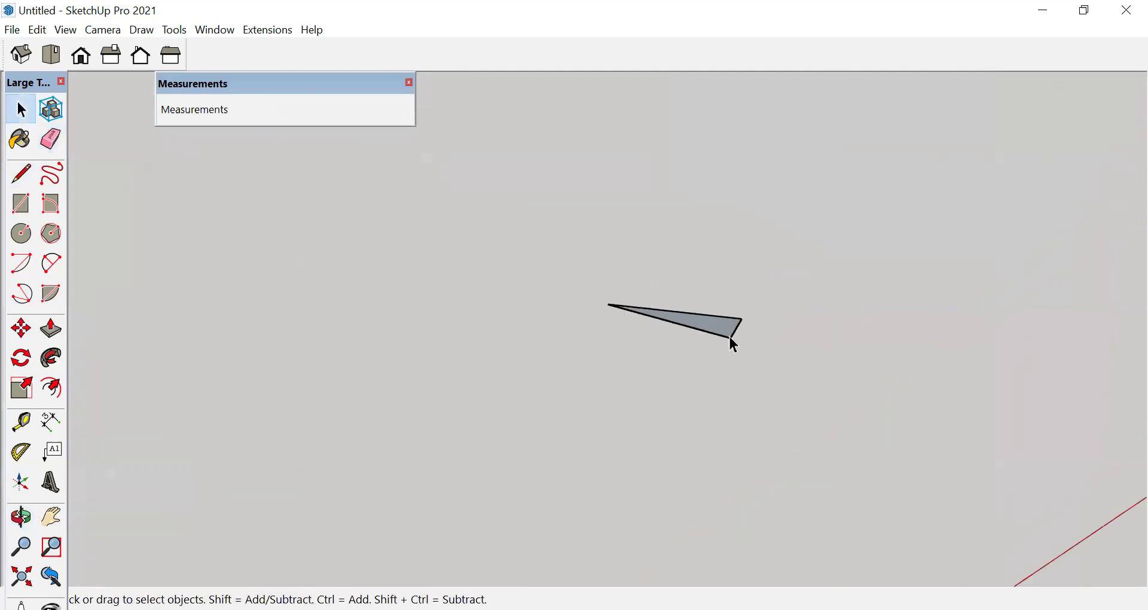
key("p")
left_click(692, 373)
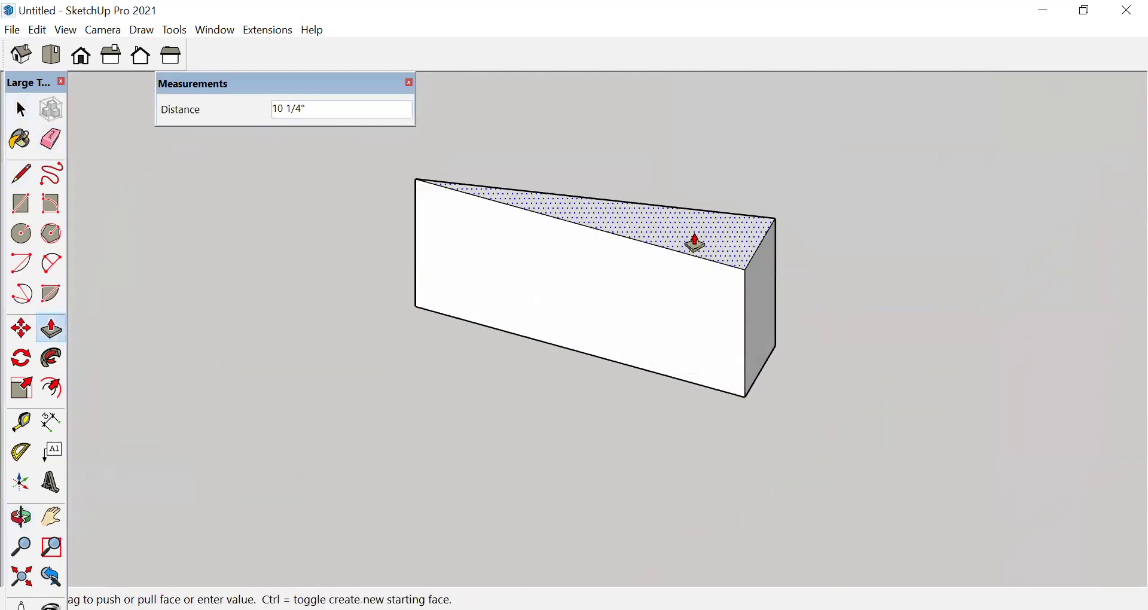
key("Return")
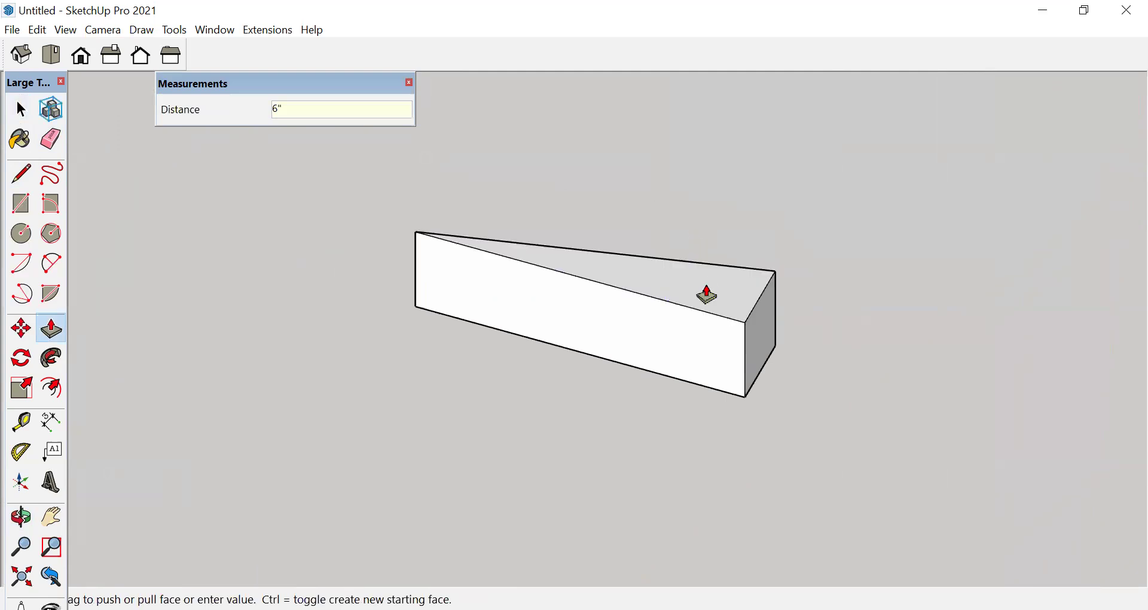
key("space")
- Select the whole extruded wedge and make it a component
triple_click(709, 293)
right_click(711, 295)
left_click(762, 376)
middle_click_drag(546, 354, 757, 367)
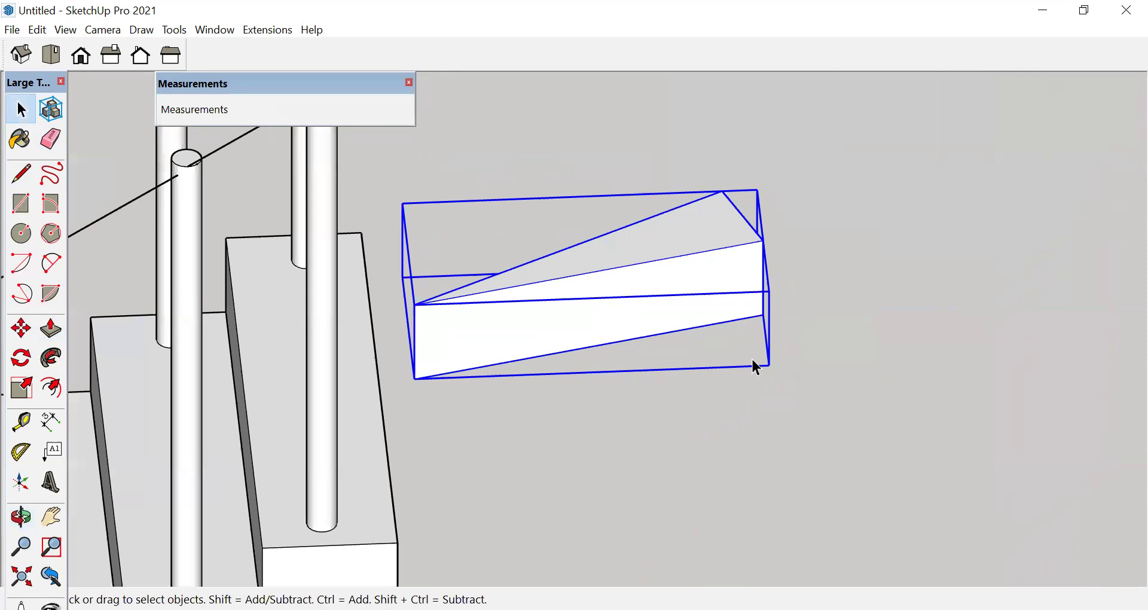
left_click(757, 367)
triple_click(686, 267)
right_click(680, 261)
left_click(758, 359)
left_click(870, 496)
- Rotate a copy of the wedge about its pointed end to sit beside the original, and repeat the copy 19 times
scroll(930, 308, "down", 4)
middle_click_drag(916, 306, 586, 306)
scroll(587, 306, "down", 6)
middle_click_drag(803, 375, 1060, 384)
scroll(975, 370, "down", 3)
middle_click_drag(383, 360, 945, 311)
scroll(856, 293, "down", 1)
scroll(909, 240, "down", 2)
scroll(502, 428, "up", 1)
scroll(539, 377, "up", 5)
middle_click_drag(610, 328, 679, 321)
scroll(606, 308, "up", 2)
key("q")
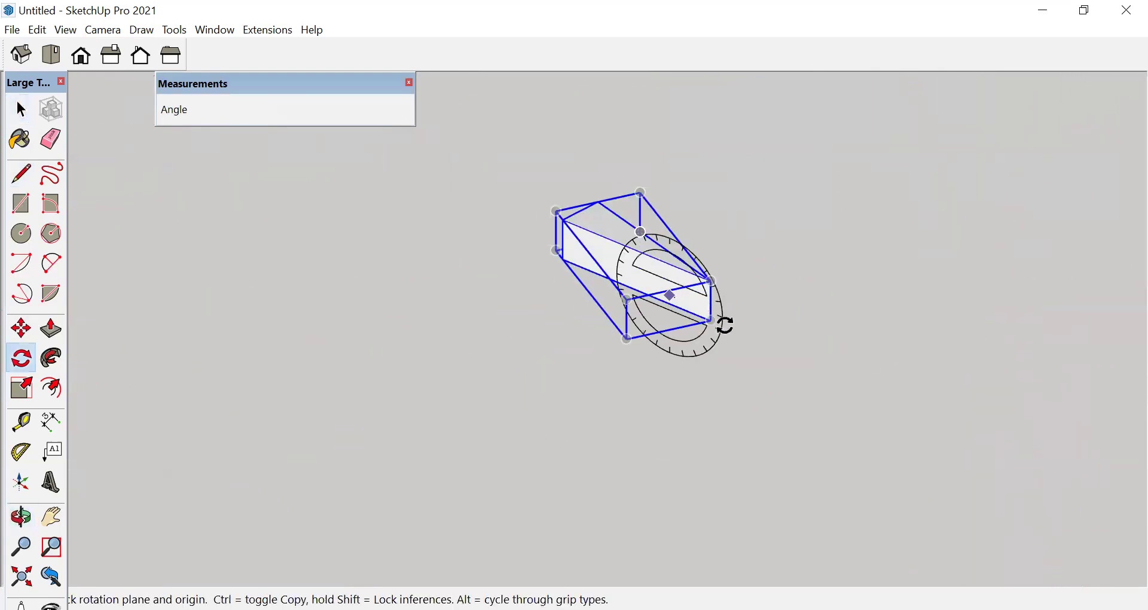
scroll(711, 317, "up", 3)
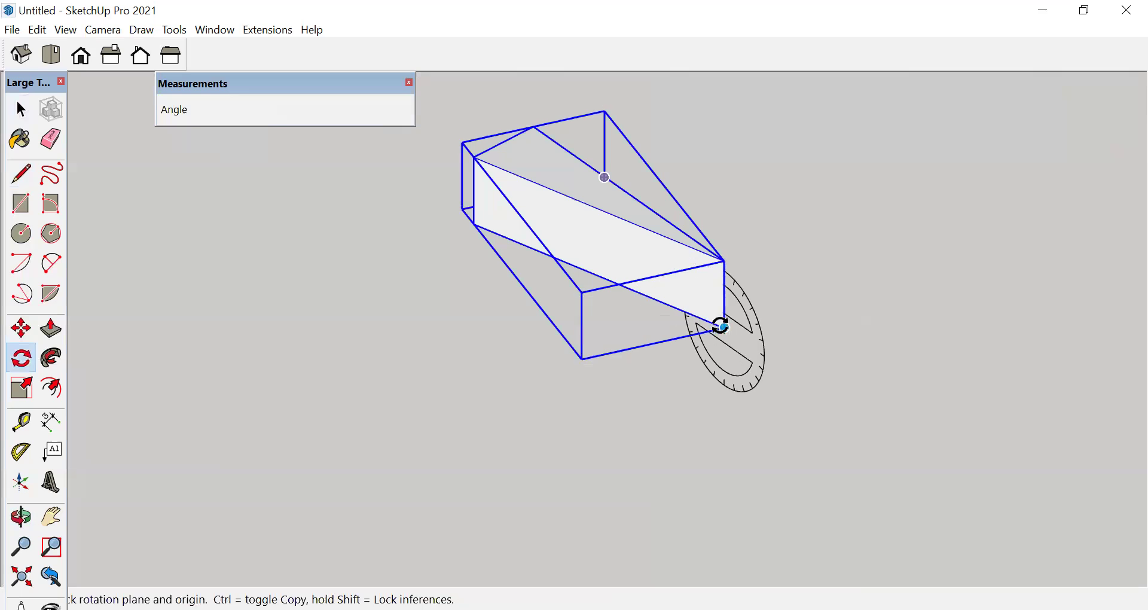
left_click(724, 326)
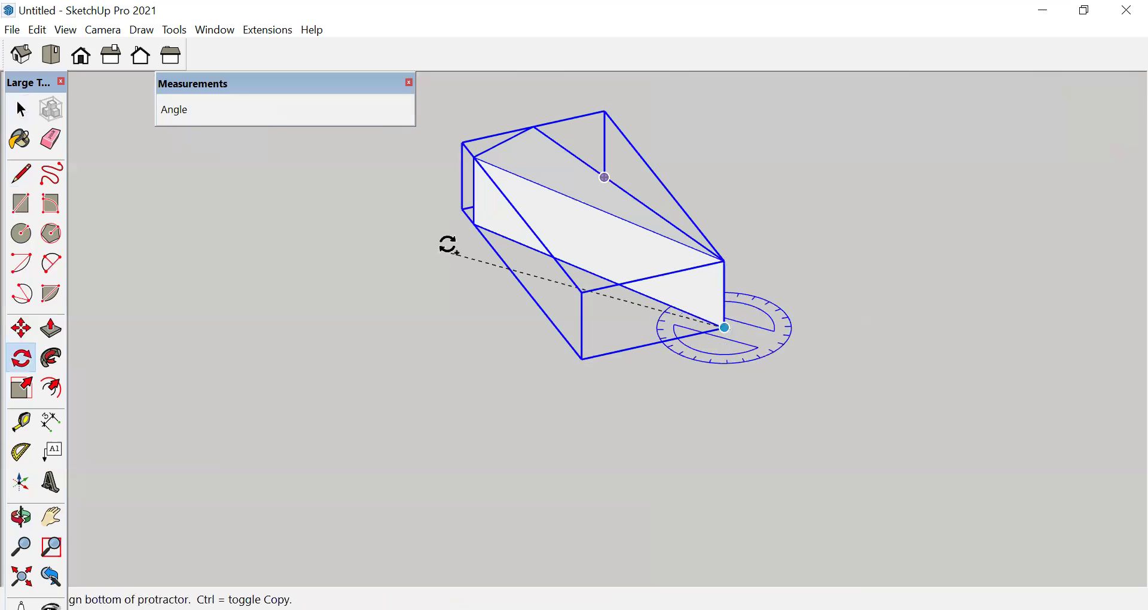
left_click(443, 238)
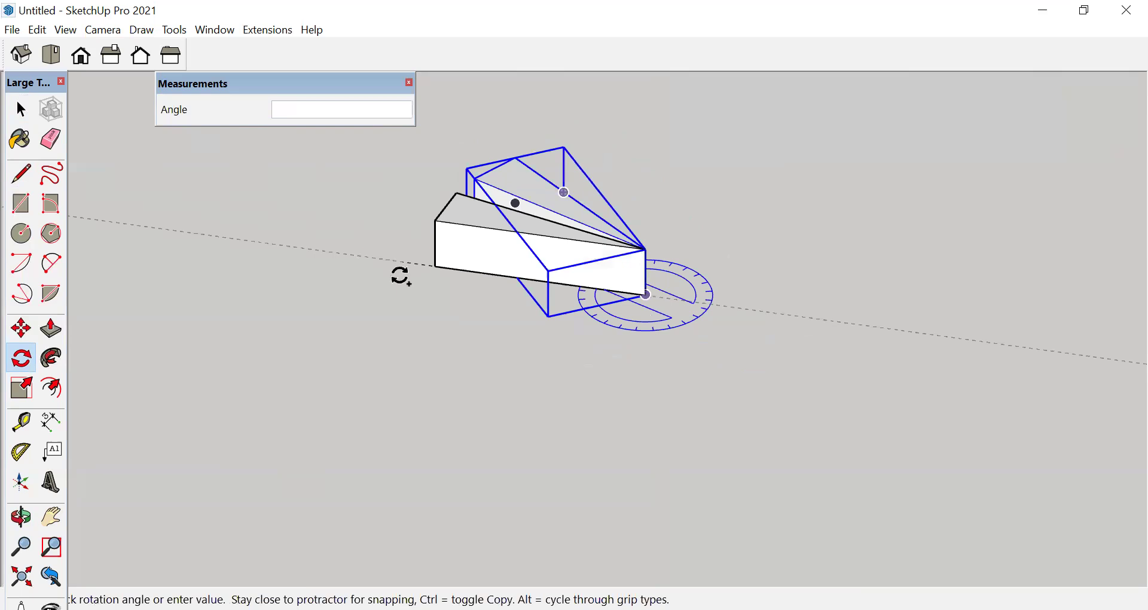
left_click(433, 249)
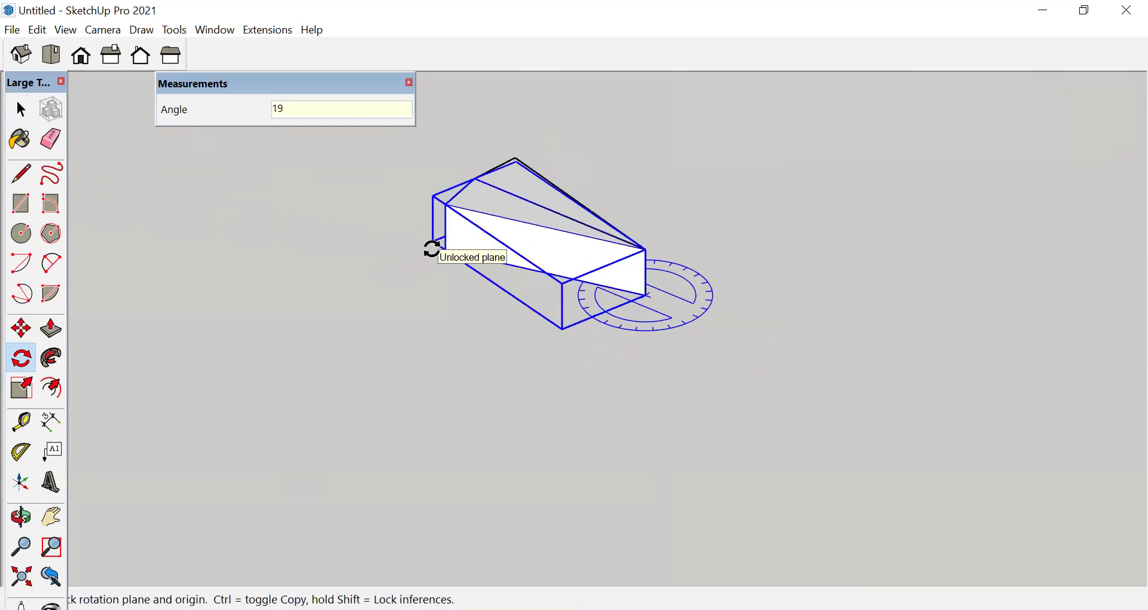
key("Return")
key("space")
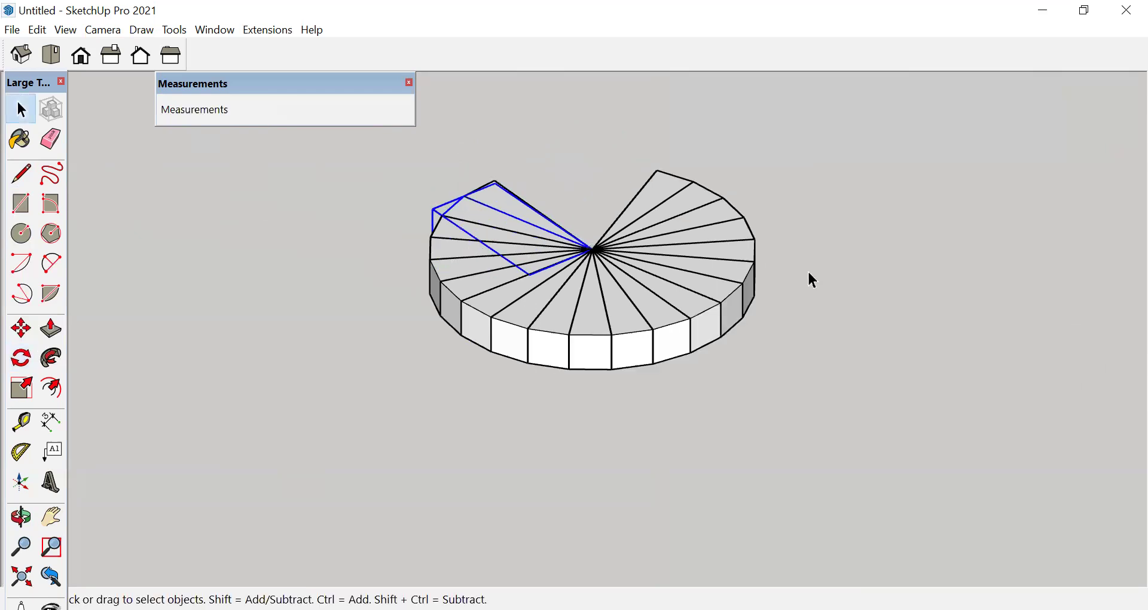
- Select the complete ring of wedges and copy it vertically by one wedge height so that it sits on the original
middle_click_drag(850, 365, 543, 429)
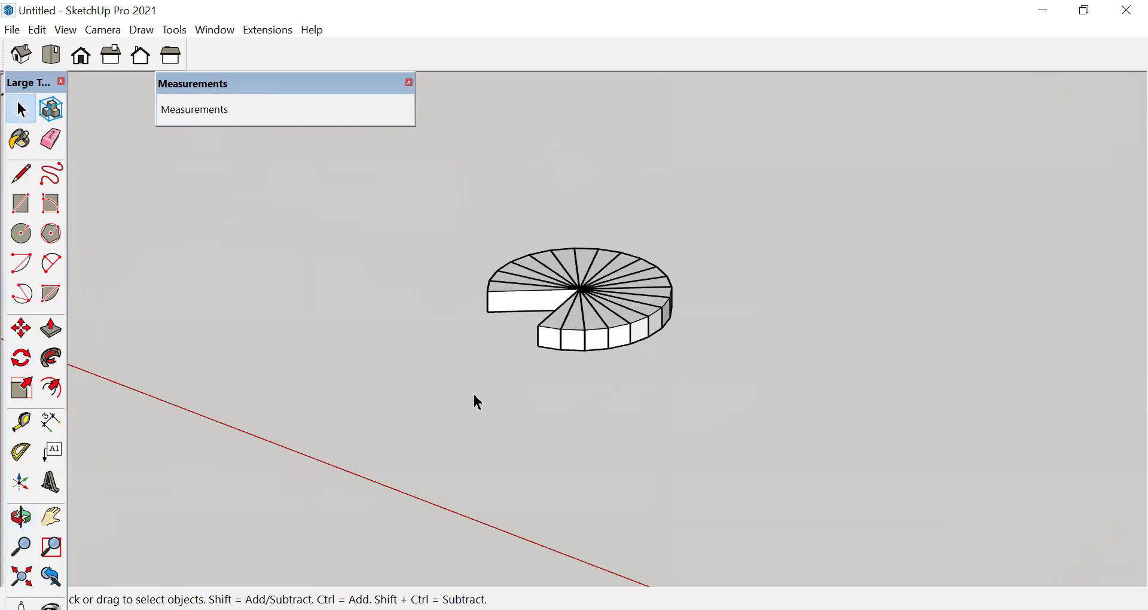
left_click_drag(453, 409, 784, 154)
key("m")
scroll(538, 335, "up", 5)
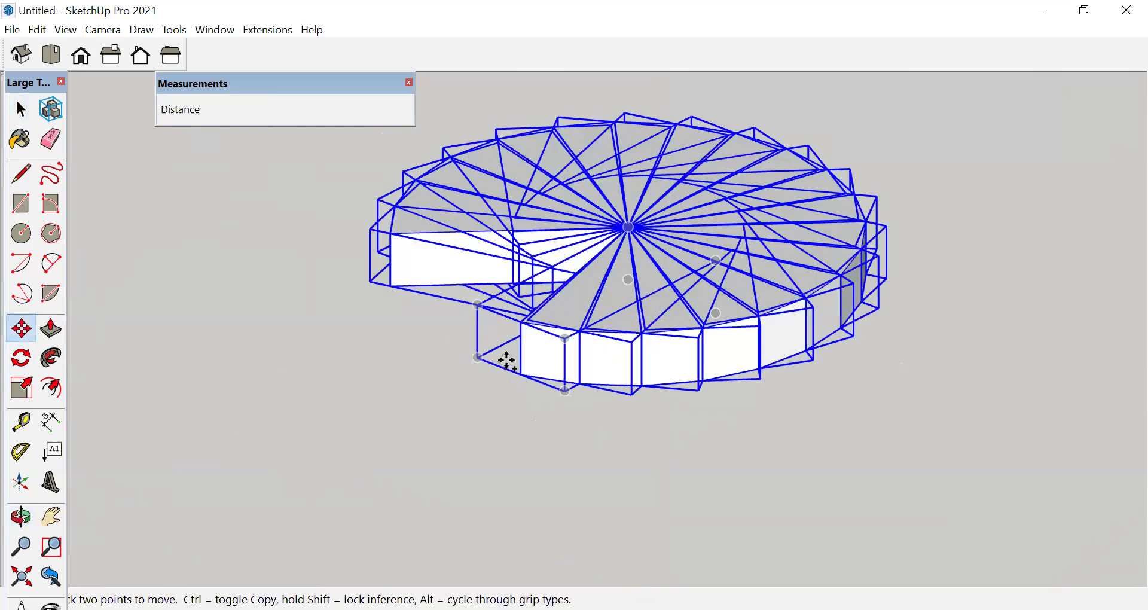
key("ctrl")
left_click(517, 362)
scroll(525, 317, "up", 2)
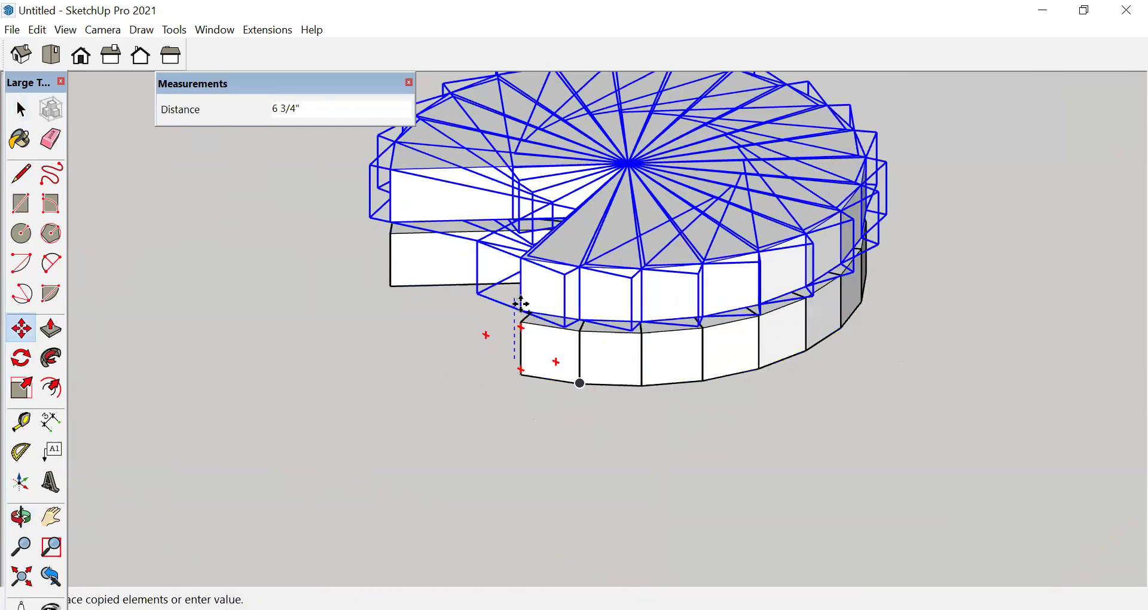
scroll(521, 318, "down", 2)
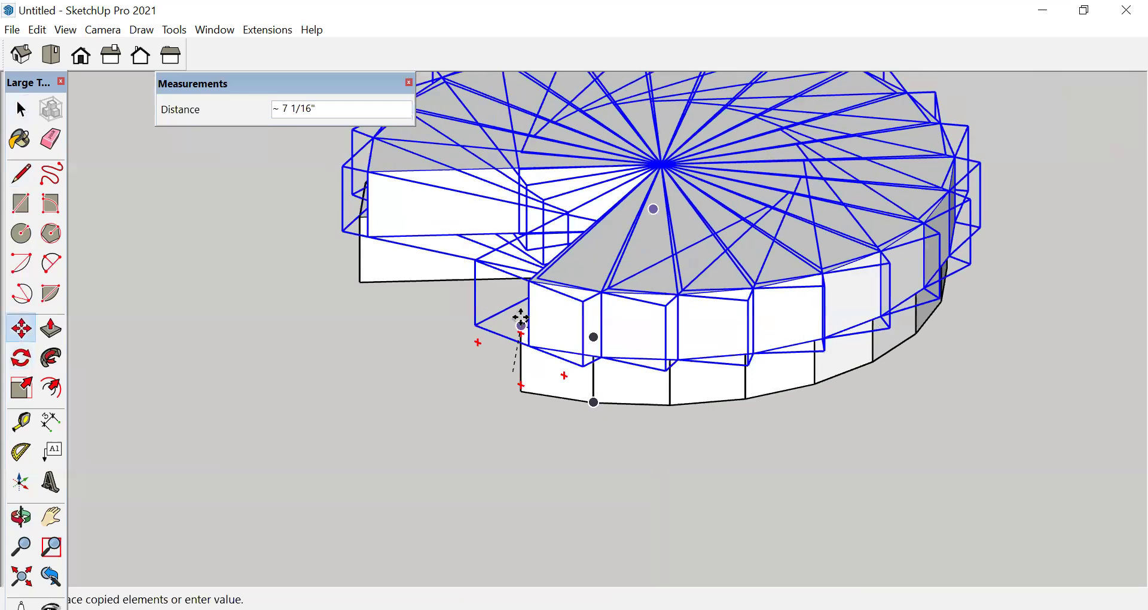
key("Escape")
- Repeat the vertical ring copy 19 times to stack a tall cylinder of wedges, and clear the selection
scroll(542, 412, "down", 2)
scroll(543, 412, "down", 2)
type("19")
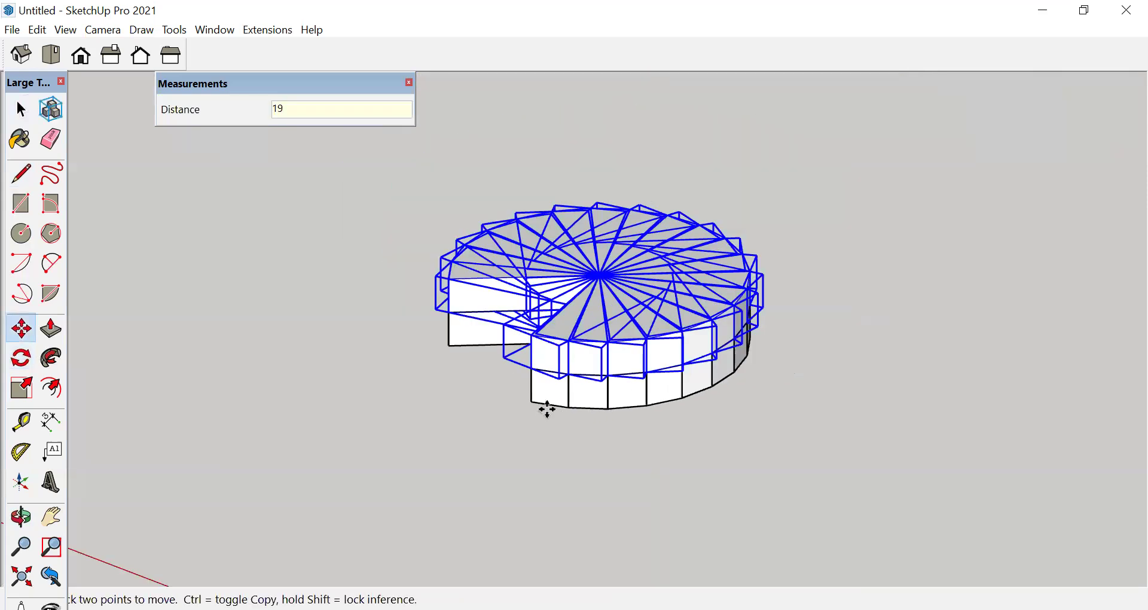
key("Return")
key("ctrl+t")
scroll(564, 449, "down", 6)
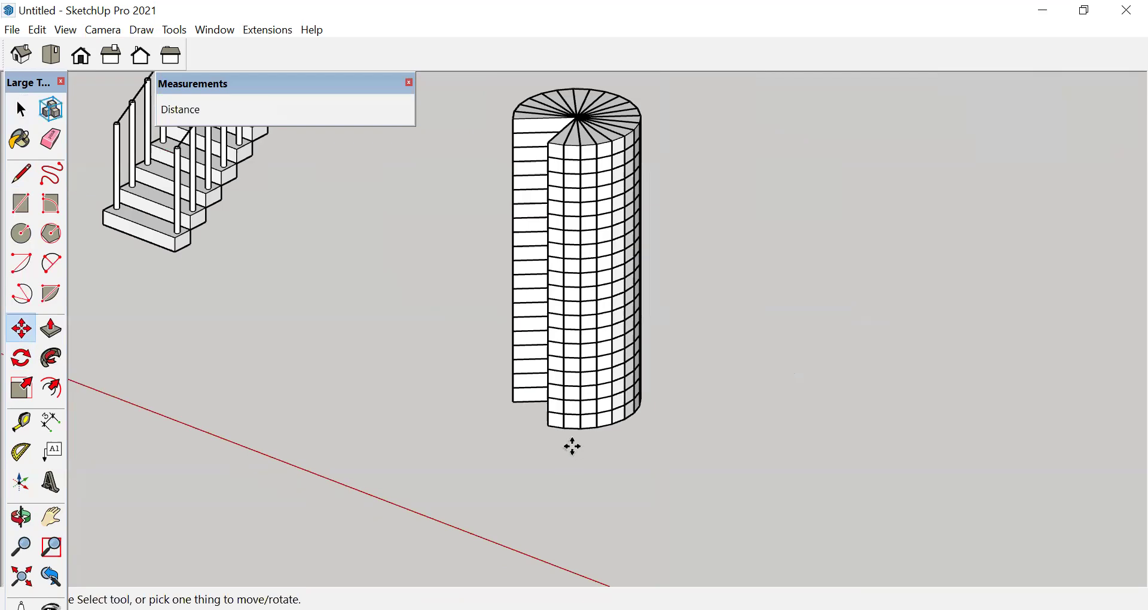
- Select the lower part of a rising spiral of wedges around the cylinder, one wedge per level starting from the lowest ring
key("space")
scroll(598, 411, "up", 2)
scroll(580, 401, "up", 2)
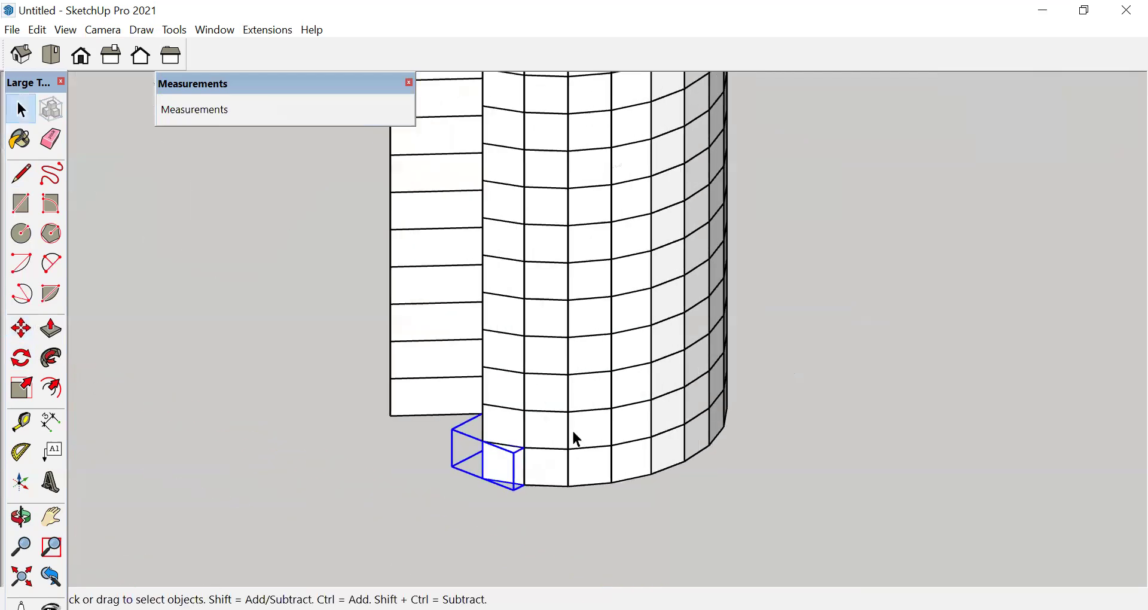
middle_click_drag(820, 376, 658, 190)
scroll(562, 374, "up", 2)
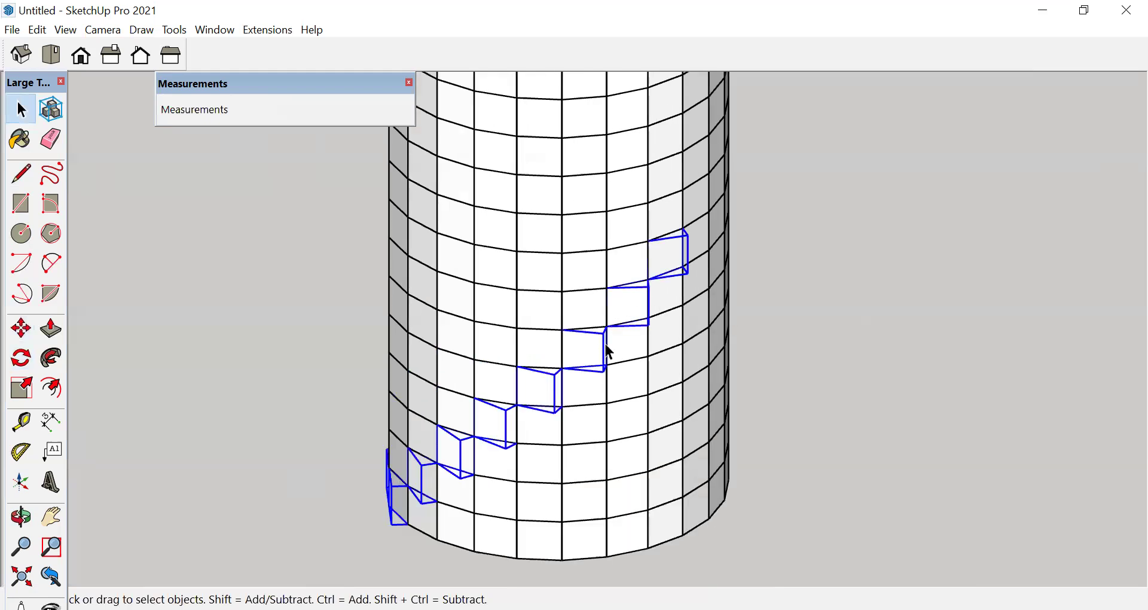
scroll(609, 352, "down", 2)
middle_click_drag(900, 313, 595, 310)
scroll(654, 263, "up", 2)
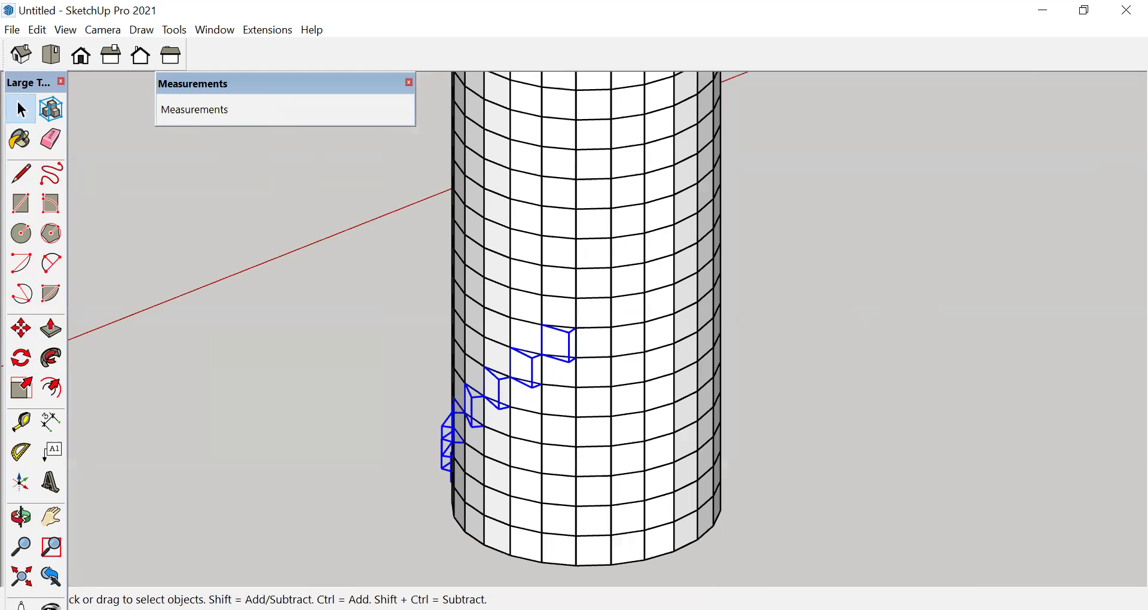
scroll(572, 323, "up", 1)
left_click(583, 326, "shift")
left_click(622, 281, "shift")
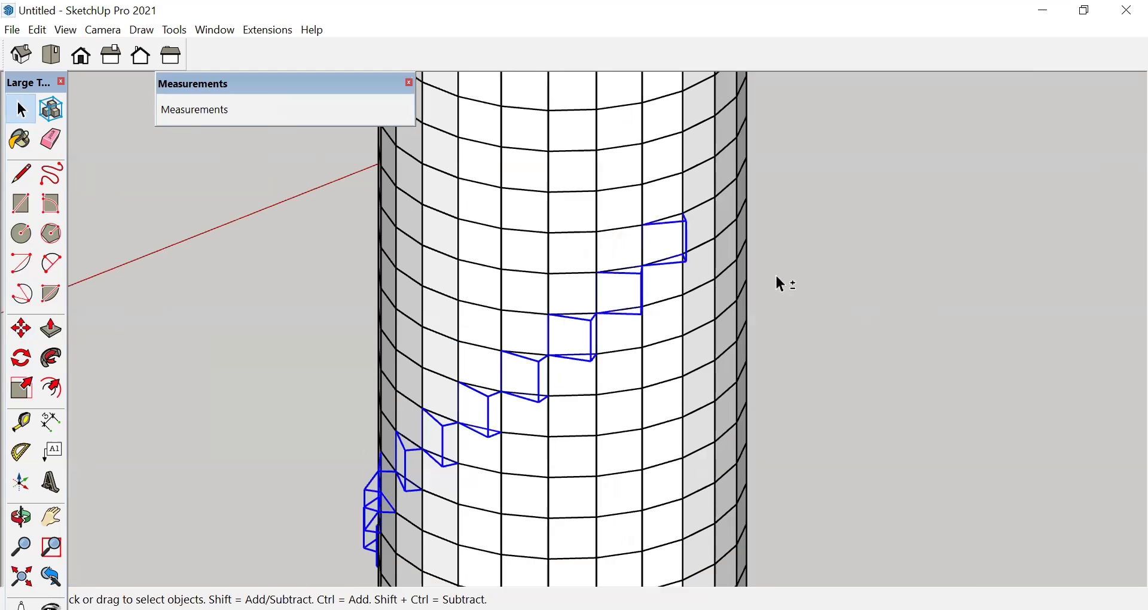
- Extend the spiral selection around the cylinder, adding the next wedge on each higher level up to the top ring
scroll(777, 282, "down", 2)
middle_click_drag(748, 325, 702, 262)
scroll(678, 289, "up", 2)
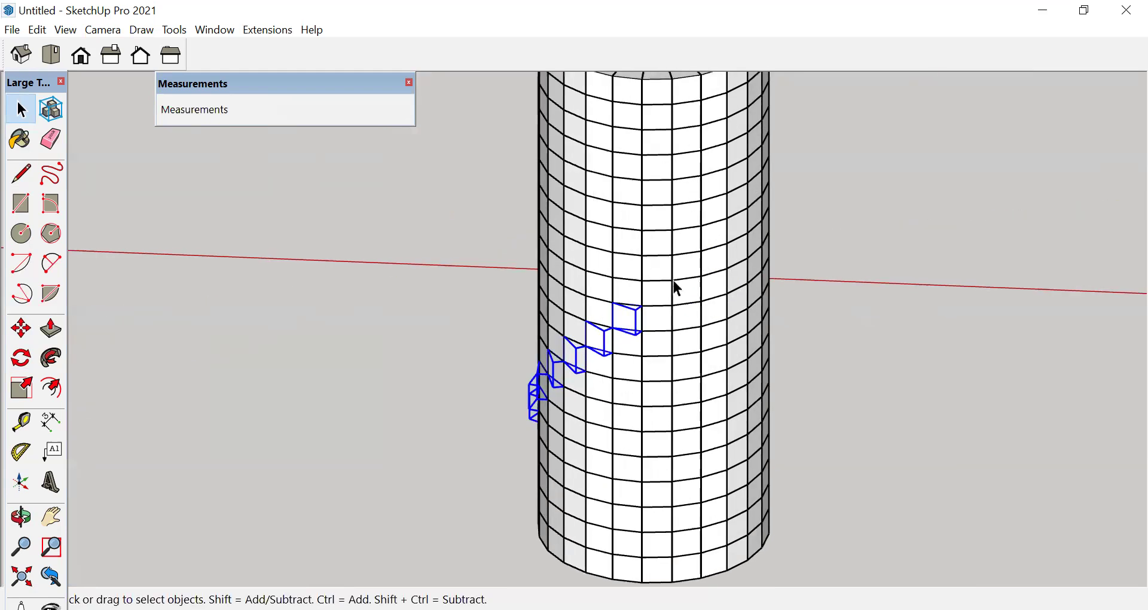
scroll(678, 288, "up", 2)
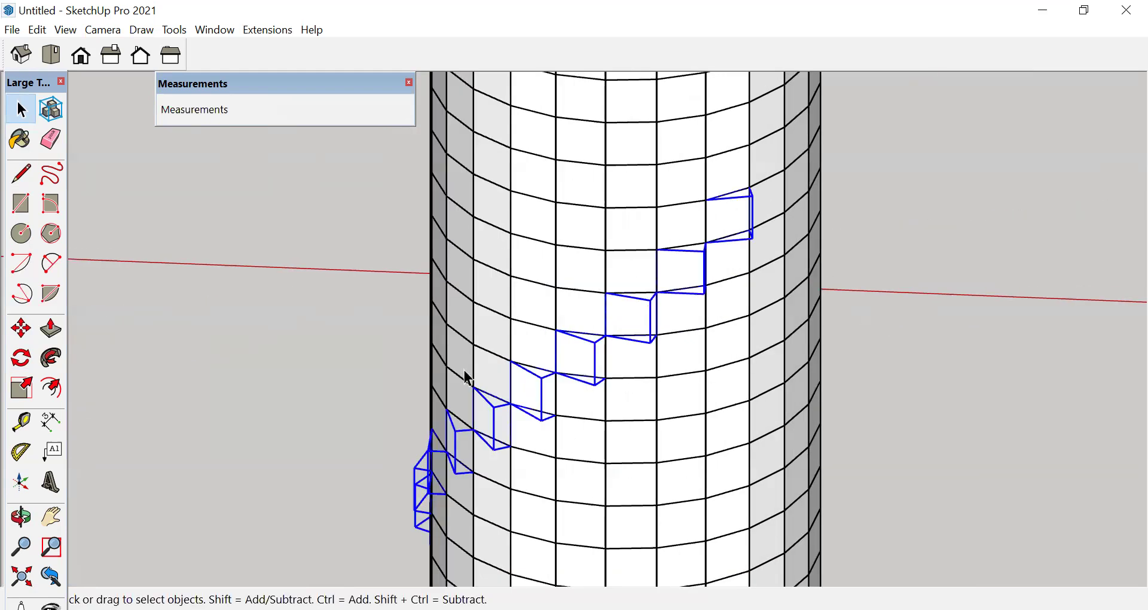
scroll(469, 378, "down", 2)
middle_click_drag(725, 295, 600, 252)
scroll(600, 252, "up", 3)
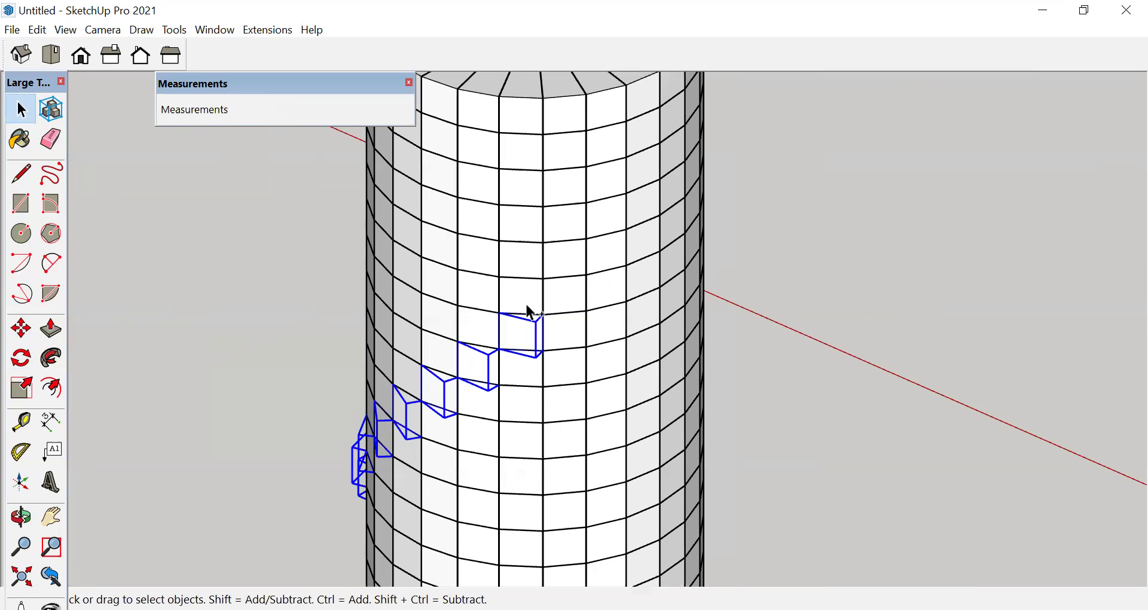
scroll(603, 268, "up", 2)
scroll(566, 340, "down", 2)
middle_click_drag(565, 340, 520, 161)
scroll(586, 271, "up", 3)
scroll(588, 276, "up", 1)
left_click(541, 260, "ctrl")
left_click(592, 205, "ctrl")
left_click(636, 155, "ctrl")
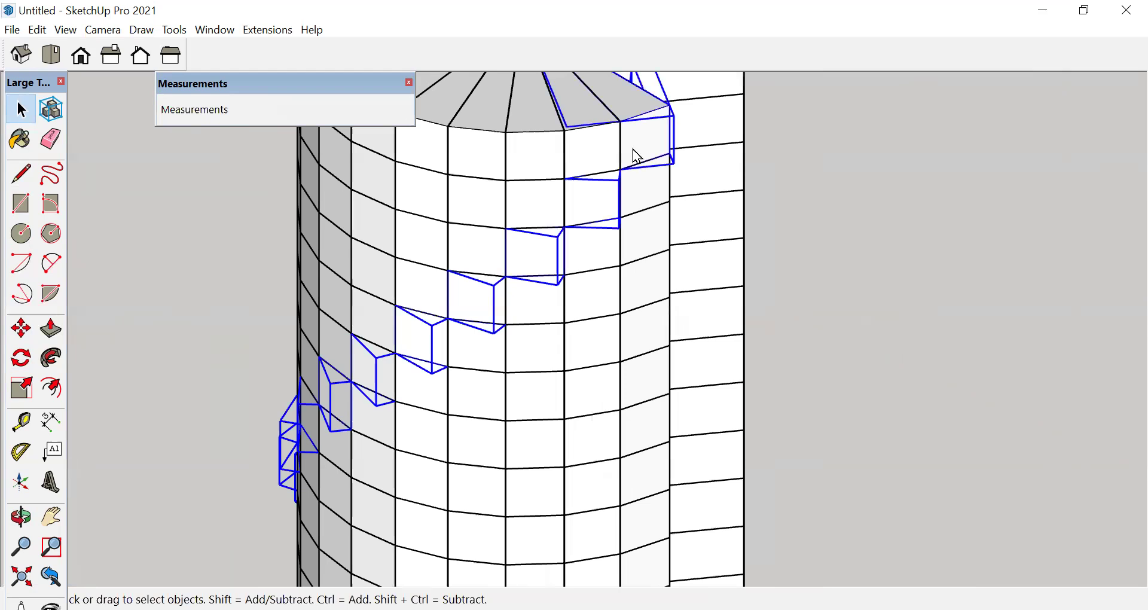
- Make a group from the selected spiral of wedges
right_click(635, 149)
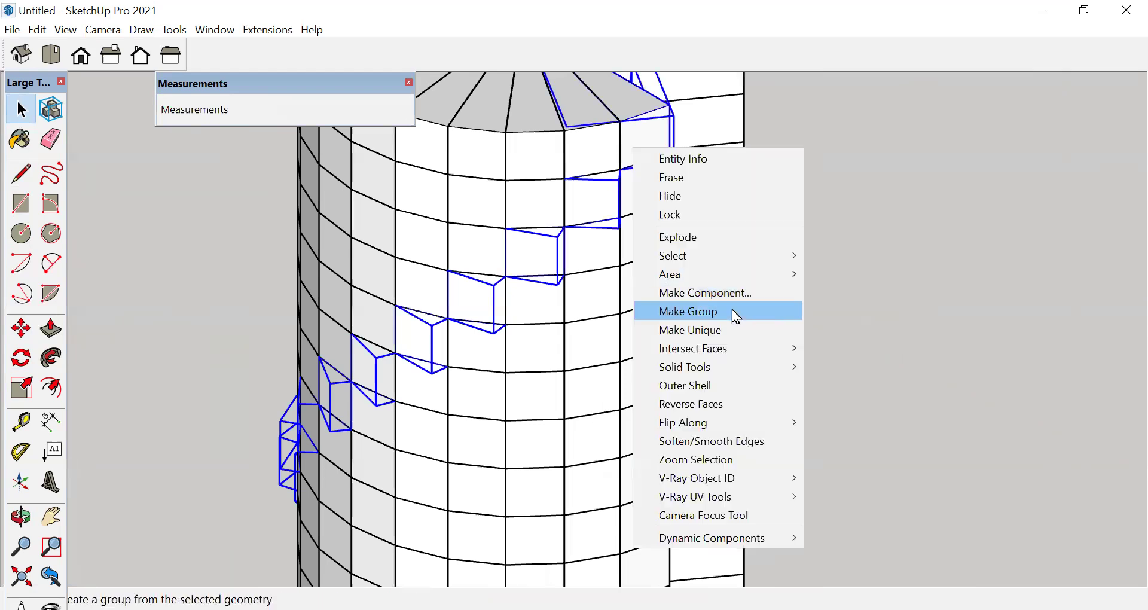
left_click(736, 317)
scroll(504, 218, "down", 5)
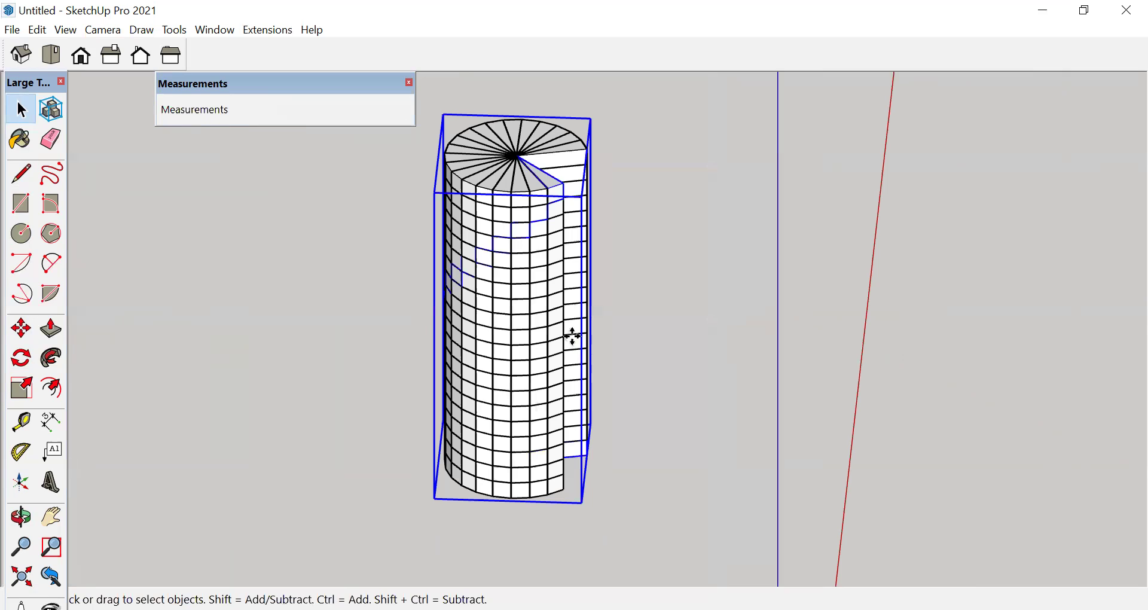
- Move the spiral group about 21' along the green axis, clear of the wedge cylinder
key("m")
left_click(582, 502)
scroll(543, 299, "down", 5)
scroll(701, 265, "down", 3)
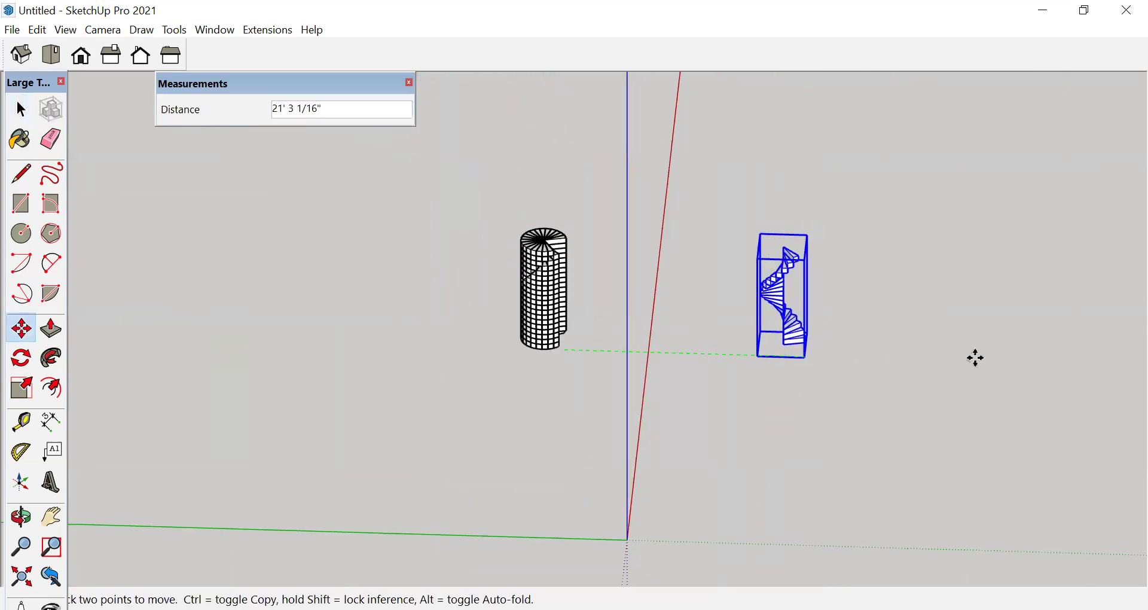
left_click(805, 357)
key("space")
middle_click_drag(887, 351, 676, 323)
scroll(674, 323, "down", 2)
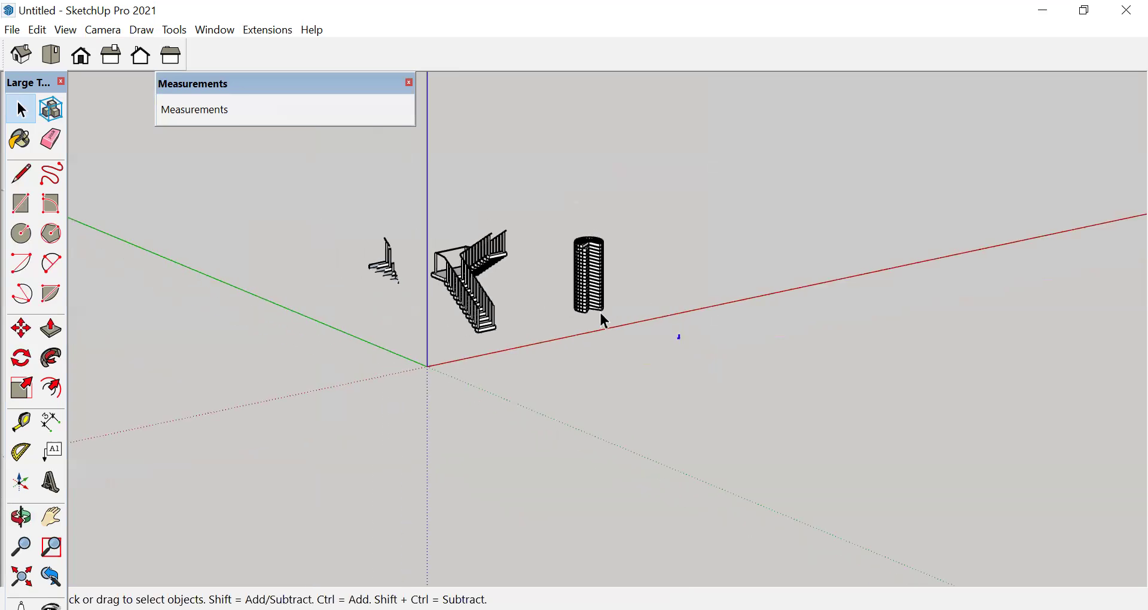
- Switch the camera to perspective projection with the staircases, cylinder and spiral group in view
scroll(604, 321, "up", 2)
left_click(103, 30)
left_click(161, 128)
scroll(528, 371, "up", 5)
scroll(550, 392, "down", 2)
scroll(723, 339, "down", 3)
scroll(1000, 353, "down", 1)
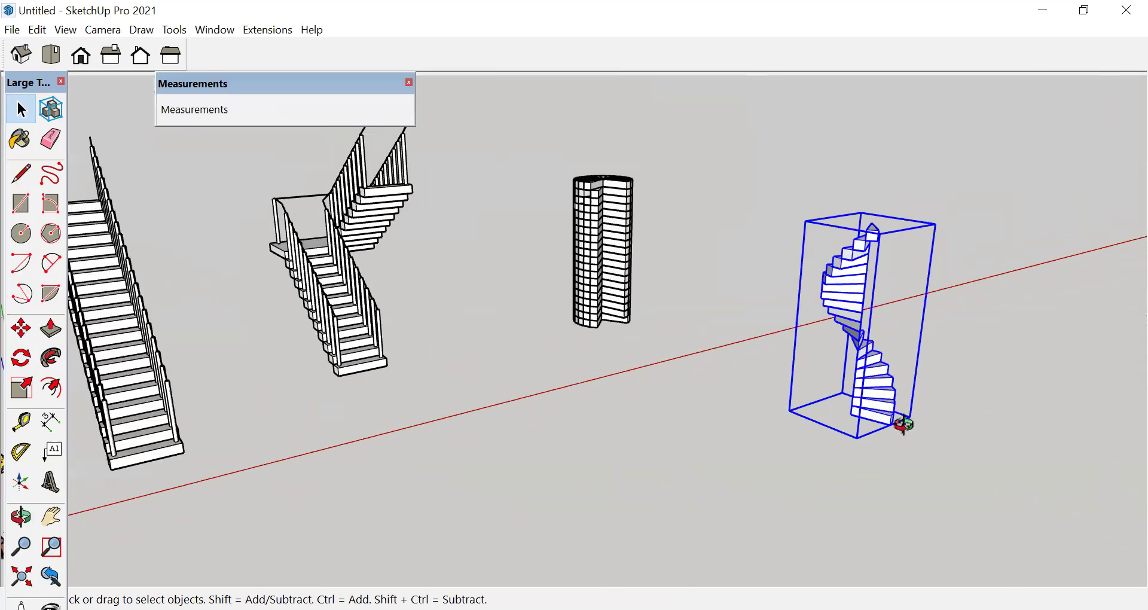
- Open the lowest step component inside the spiral group and draw a line about 2" long across its top face near the pointed tip
scroll(825, 472, "up", 4)
double_click(804, 401)
scroll(802, 396, "up", 5)
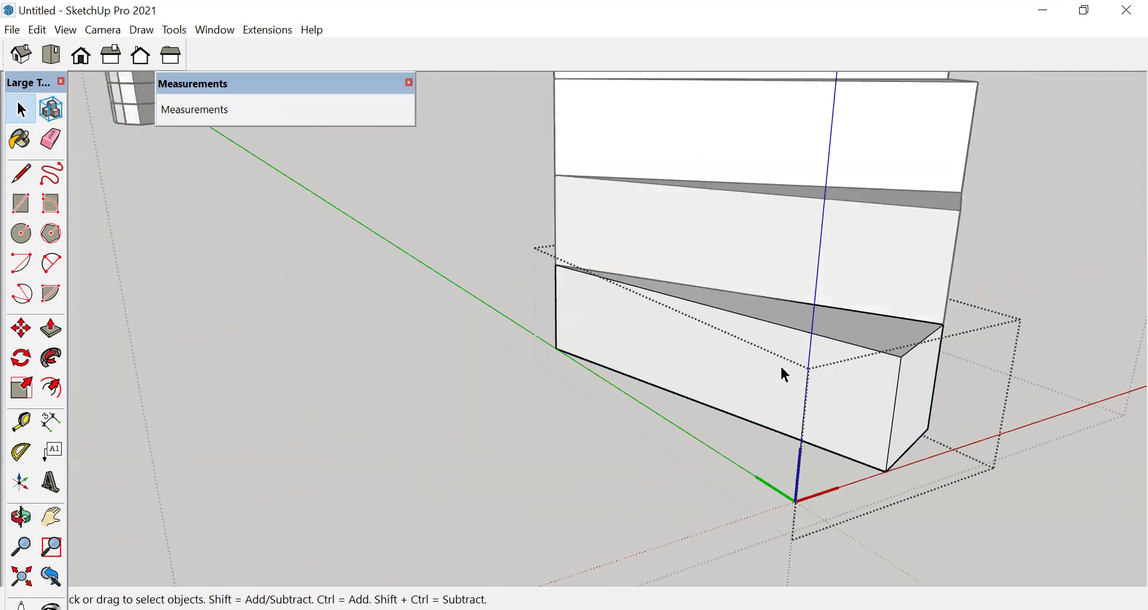
middle_click_drag(594, 285, 766, 323)
scroll(769, 329, "up", 2)
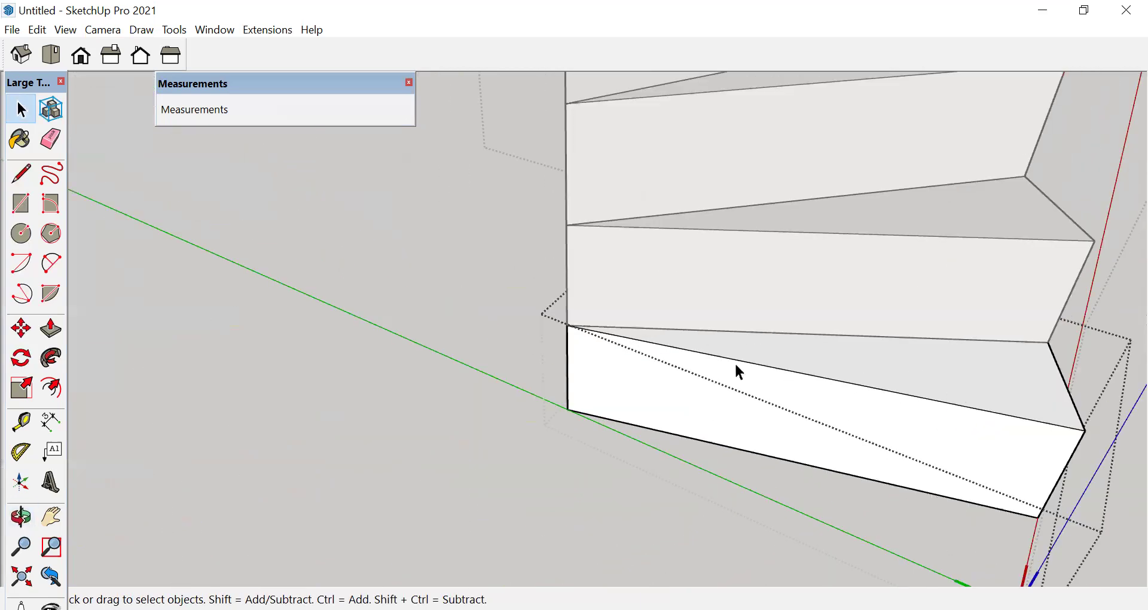
scroll(739, 372, "up", 2)
key("l")
left_click(714, 315)
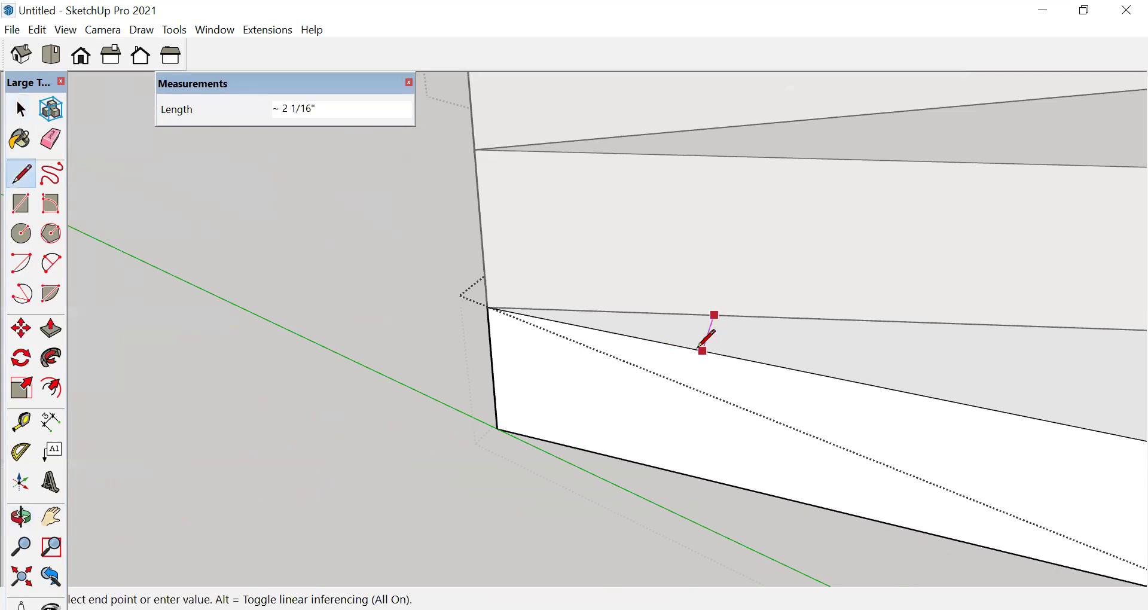
left_click(703, 350)
key("space")
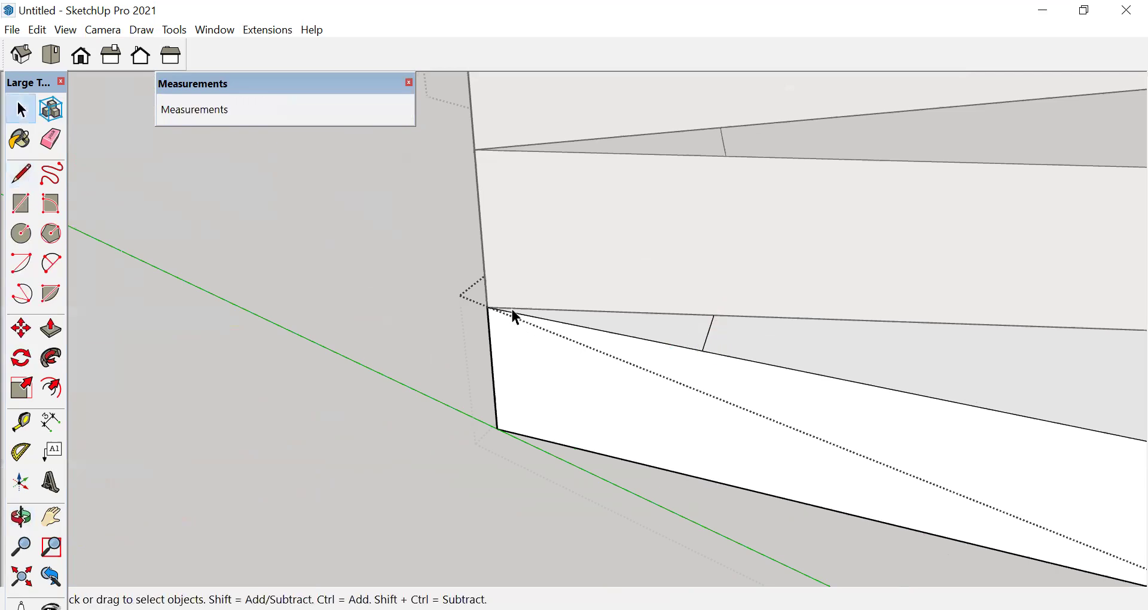
- Push the small tip section of the step down through its full thickness to cut off the point
key("p")
middle_click_drag(635, 325, 374, 389)
key("space")
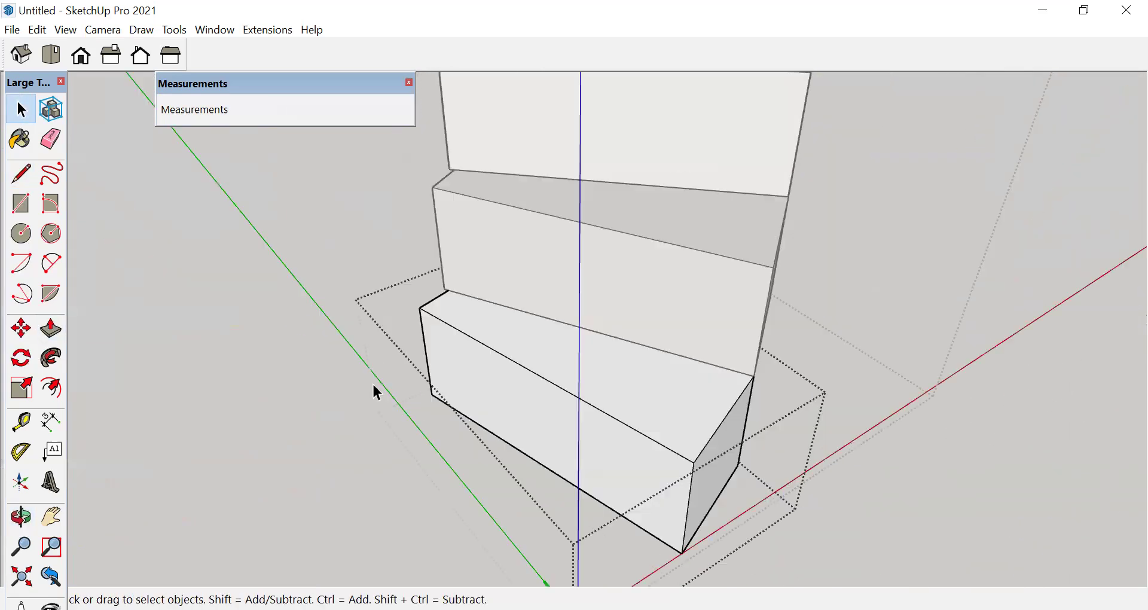
- Draw a small circle on the step's top face at the narrow end and extrude it 3' upward as a railing post
scroll(454, 320, "up", 3)
key("c")
scroll(451, 303, "up", 2)
left_click(461, 291)
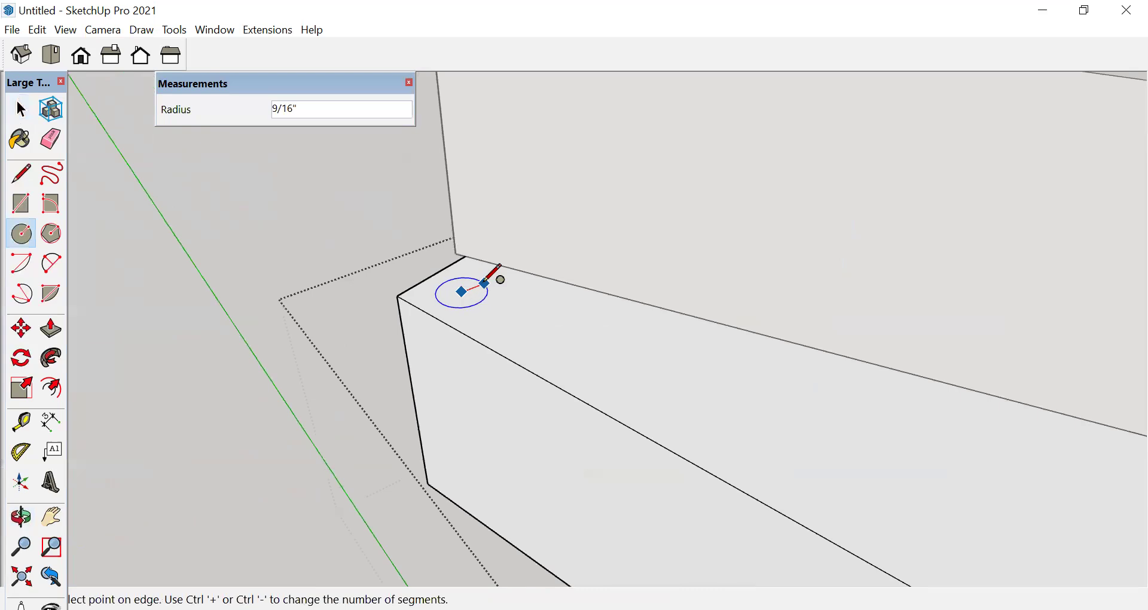
left_click(488, 273)
key("space")
key("p")
left_click(473, 294)
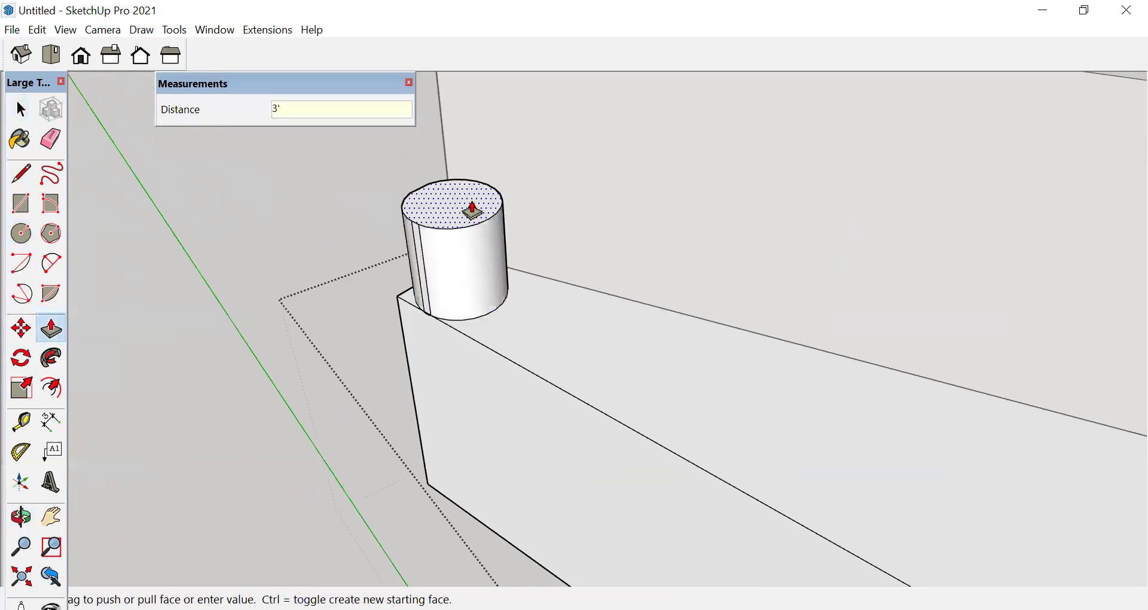
key("Return")
middle_click_drag(463, 311, 604, 371)
key("space")
- Draw a second circle on the step's top face near the wide outer end and extrude it 3' upward as a post
key("c")
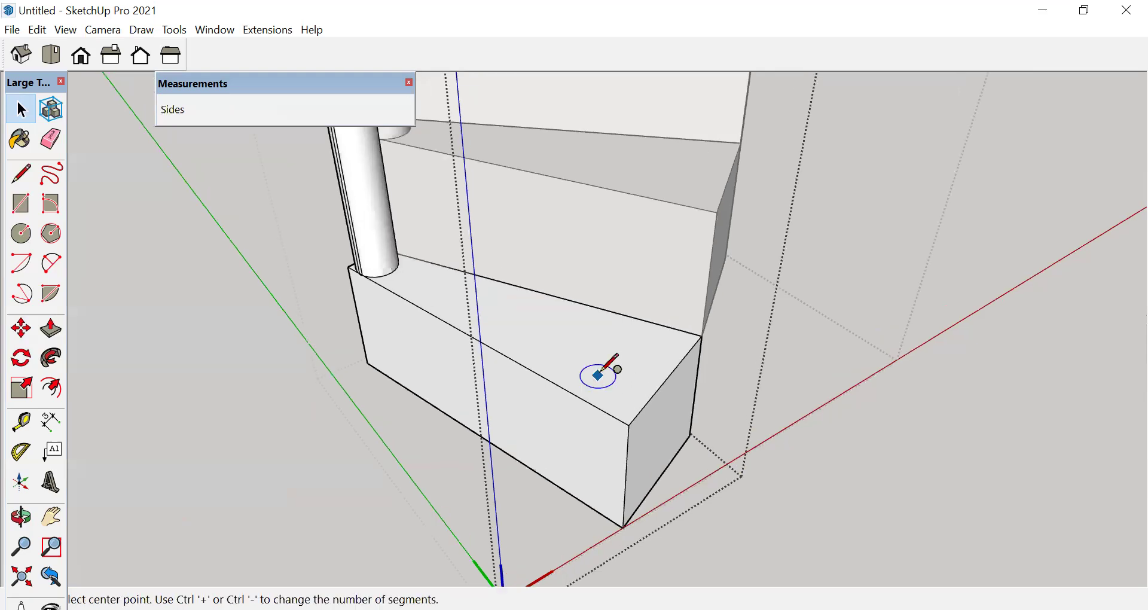
scroll(599, 375, "up", 2)
left_click(646, 365)
left_click(663, 345)
key("space")
key("p")
left_click(646, 371)
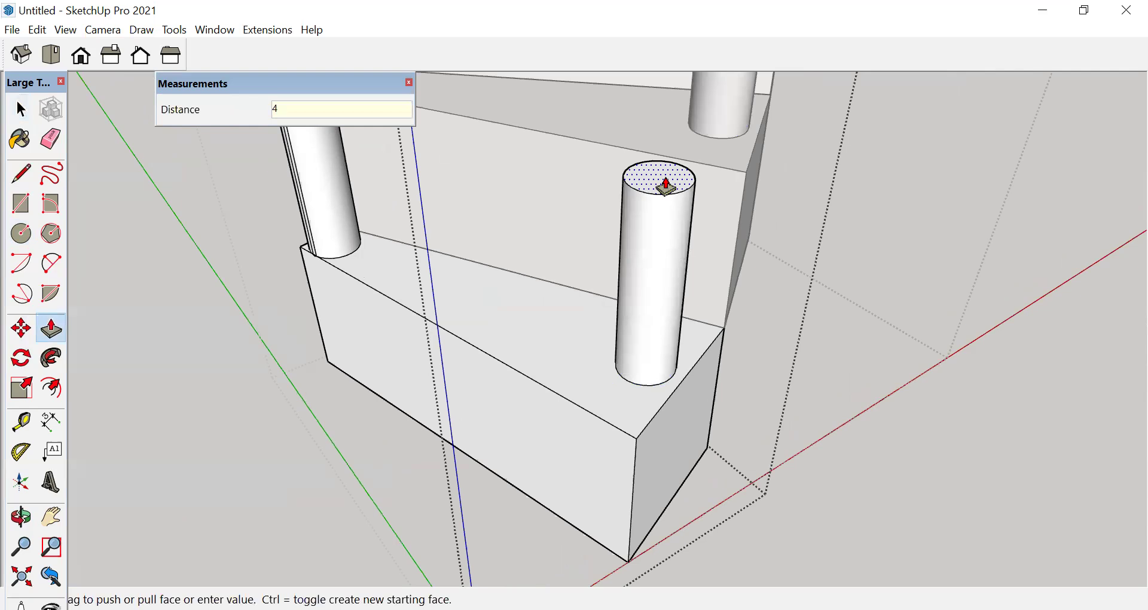
type("3'")
key("Return")
- Draw a handrail line from the top centre of the outer post towards the next step's outer post top
scroll(615, 404, "down", 6)
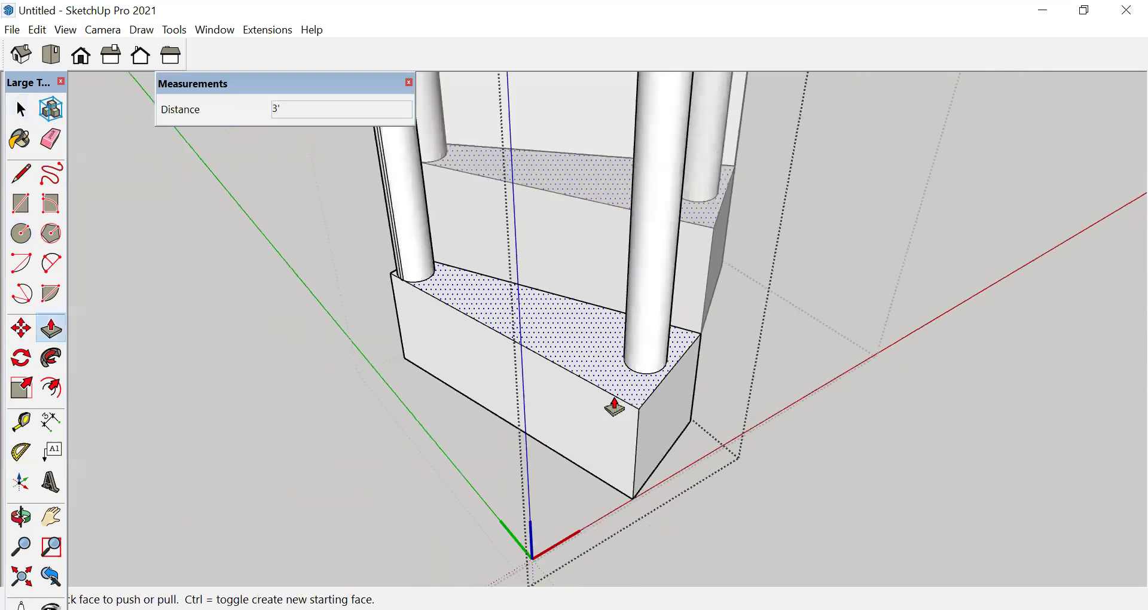
scroll(611, 413, "down", 3)
key("space")
middle_click_drag(902, 323, 432, 389)
scroll(401, 317, "up", 5)
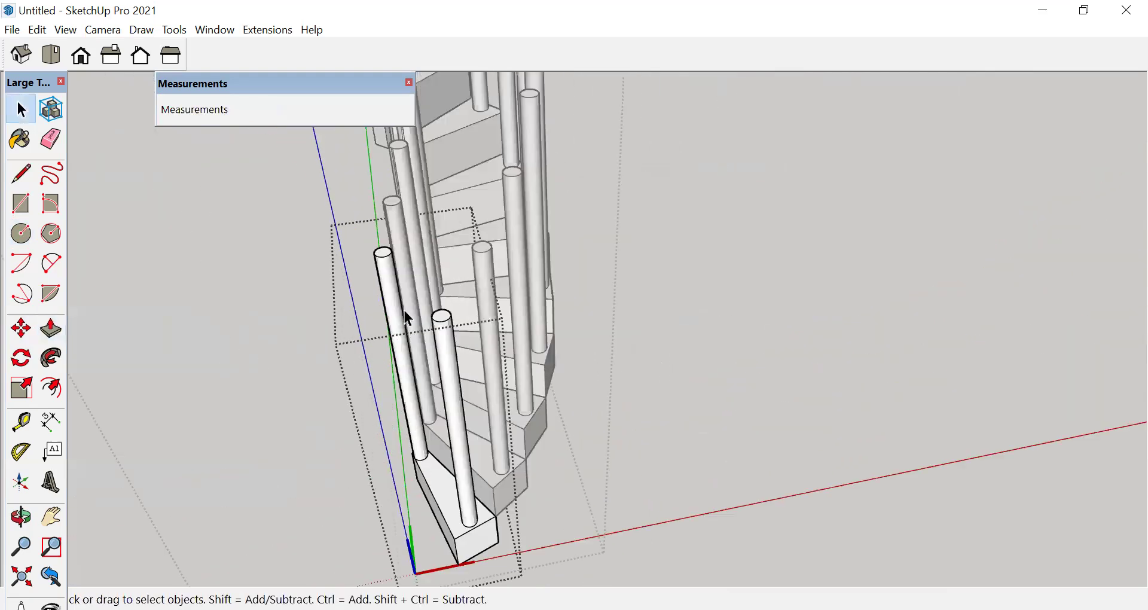
scroll(443, 350, "down", 2)
scroll(442, 349, "up", 2)
key("l")
scroll(461, 323, "up", 1)
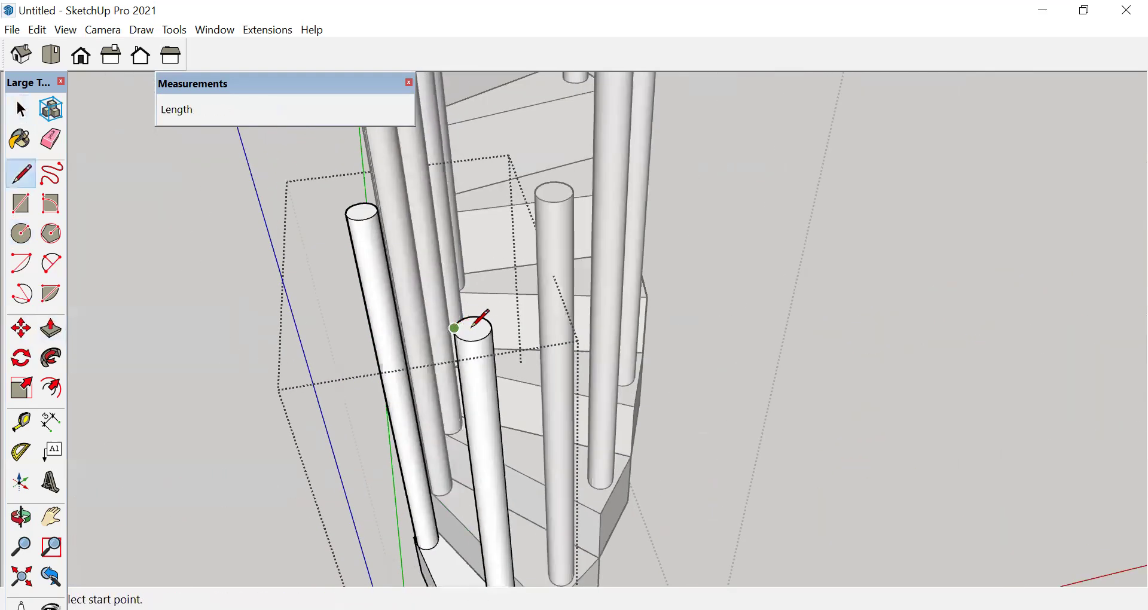
left_click(471, 328)
key("space")
- Draw a handrail line from the top centre of the inner post towards the next step's inner post top
key("l")
scroll(464, 375, "down", 3)
scroll(392, 256, "up", 2)
scroll(422, 333, "down", 2)
scroll(422, 292, "up", 2)
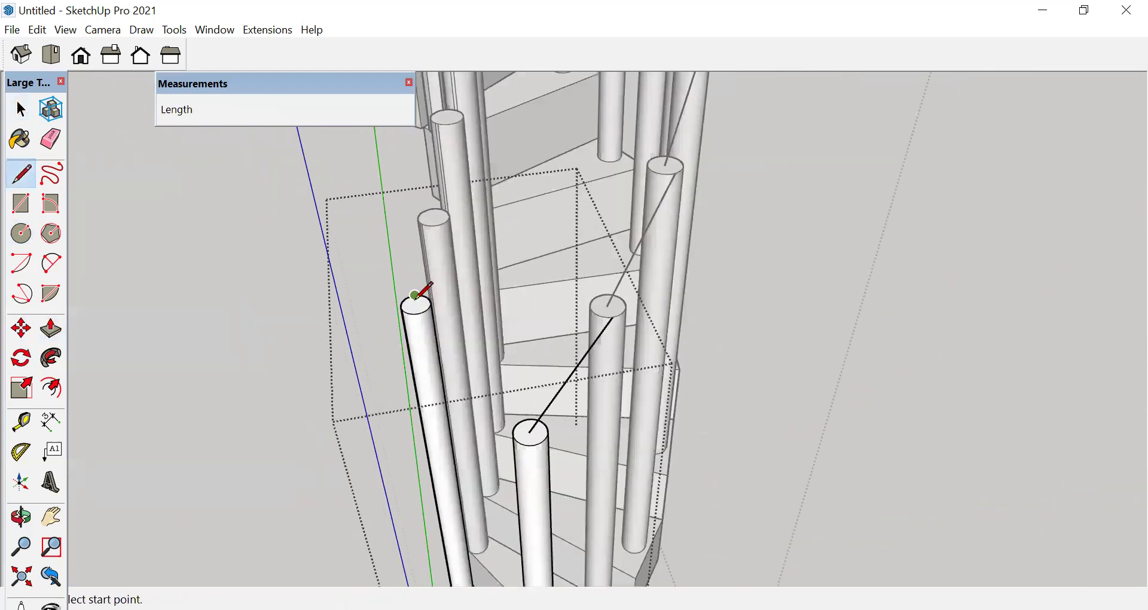
scroll(419, 302, "up", 1)
left_click(418, 312)
left_click(435, 203)
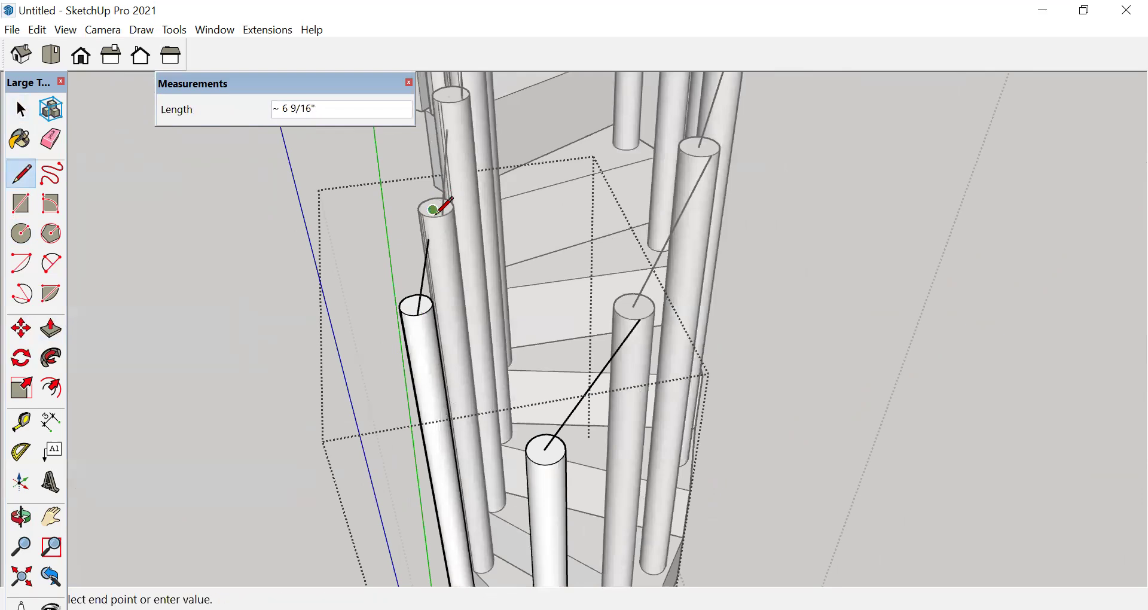
key("space")
- Examine the railed spiral staircase from several sides alongside the wedge cylinder and the other staircases
scroll(462, 318, "down", 3)
scroll(472, 353, "down", 2)
scroll(504, 357, "down", 2)
scroll(731, 288, "down", 3)
middle_click_drag(751, 359, 662, 267)
middle_click_drag(821, 250, 407, 198)
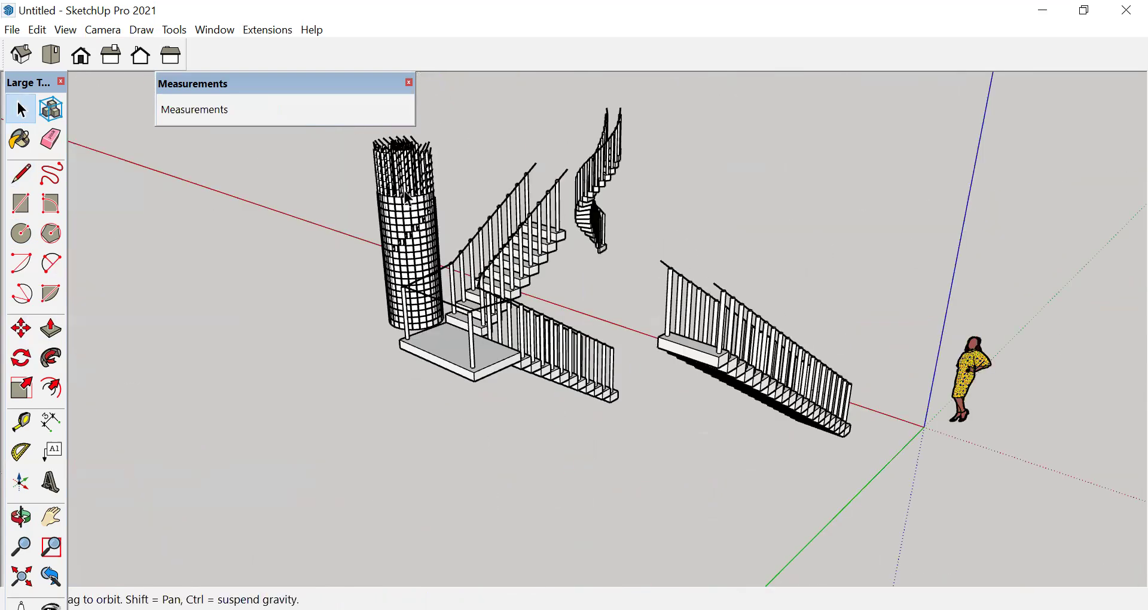
middle_click_drag(560, 185, 180, 298)
middle_click_drag(325, 299, 425, 457)
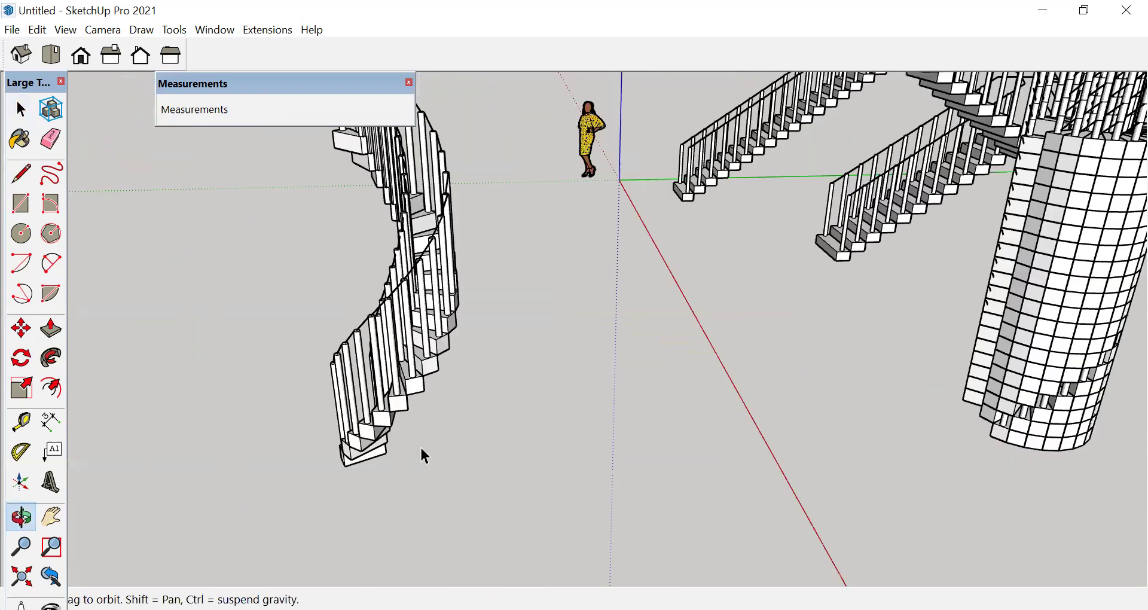
- Select the whole leftover wedge cylinder and delete it, keeping the three finished staircases
key("space")
scroll(744, 178, "down", 3)
middle_click_drag(738, 375, 711, 359)
left_click_drag(655, 430, 813, 171)
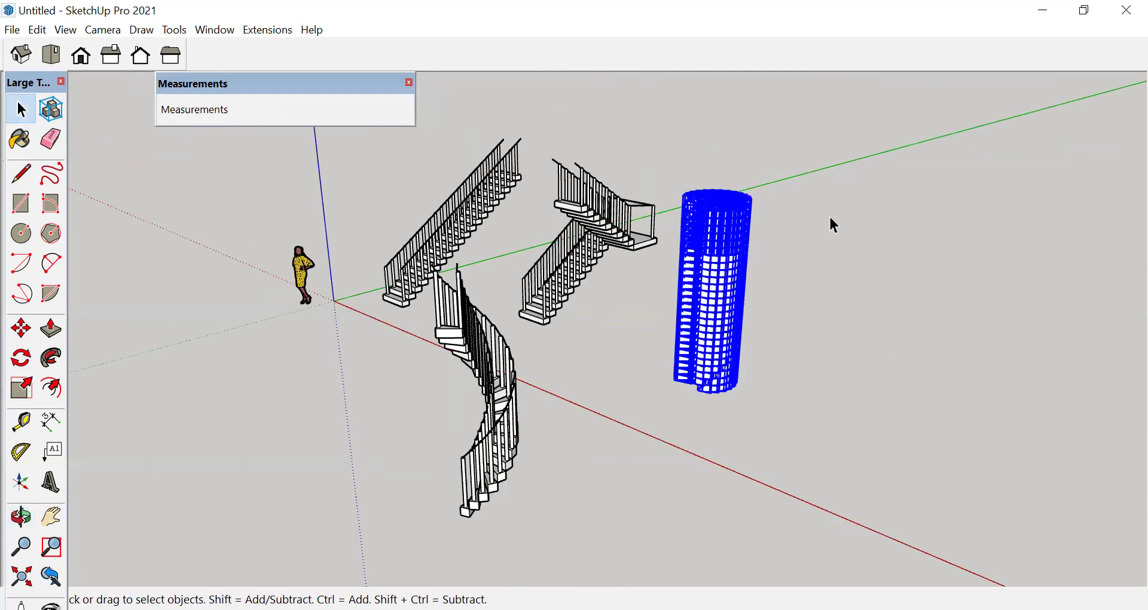
key("Delete")
middle_click_drag(333, 367, 610, 259)
scroll(610, 259, "up", 3)
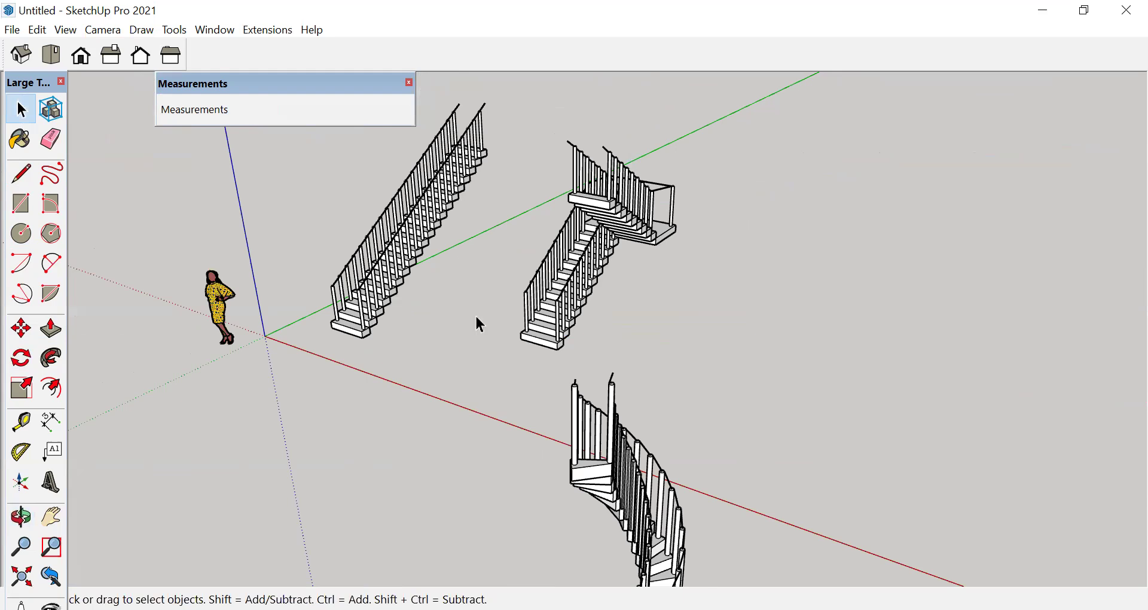
scroll(563, 299, "down", 2)
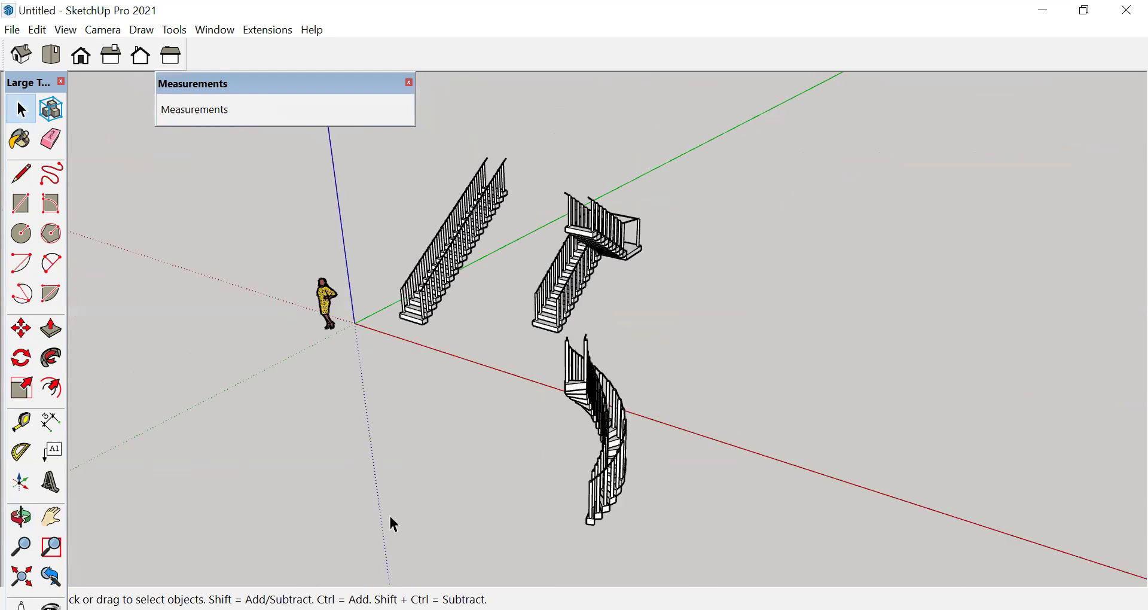